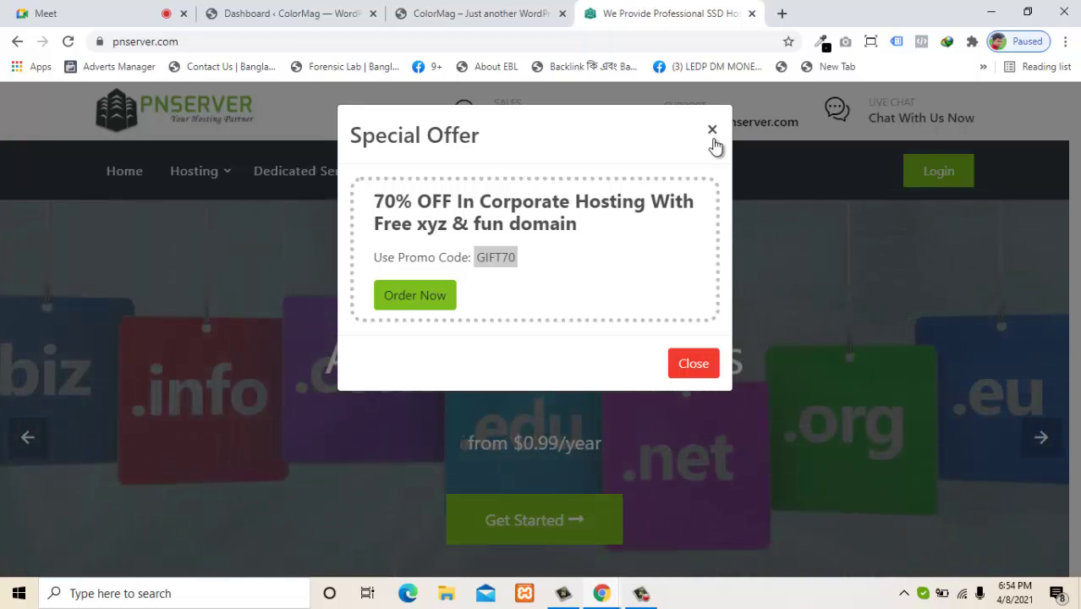
Dismiss the special offer on the PNSERVER hosting site, close that page and return to the ColorMag WordPress dashboard
{"action": "left_click", "coordinate": [702, 366]}
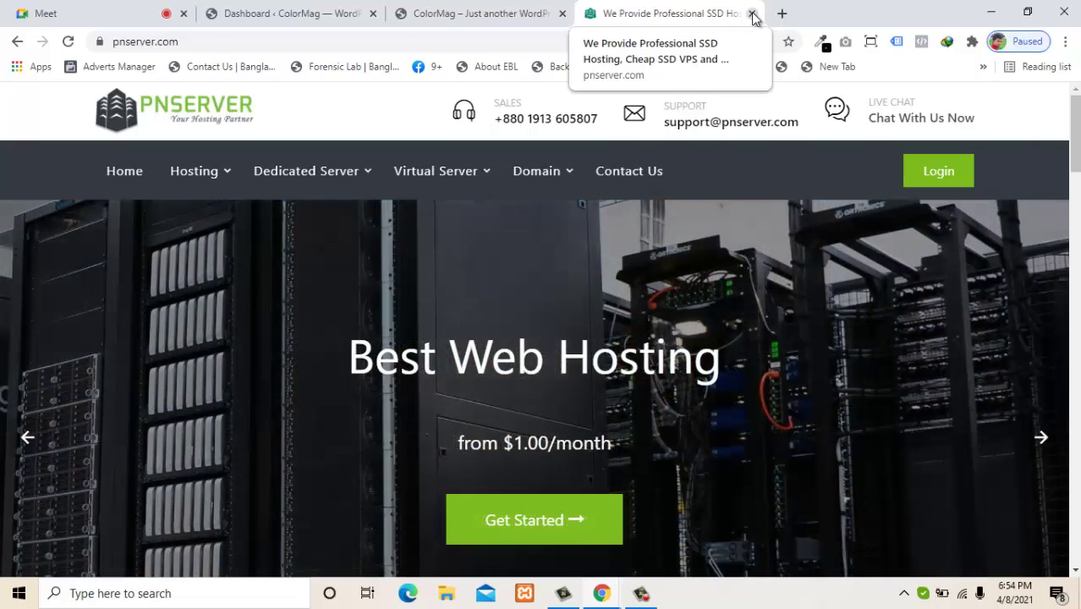
{"action": "left_click", "coordinate": [752, 13]}
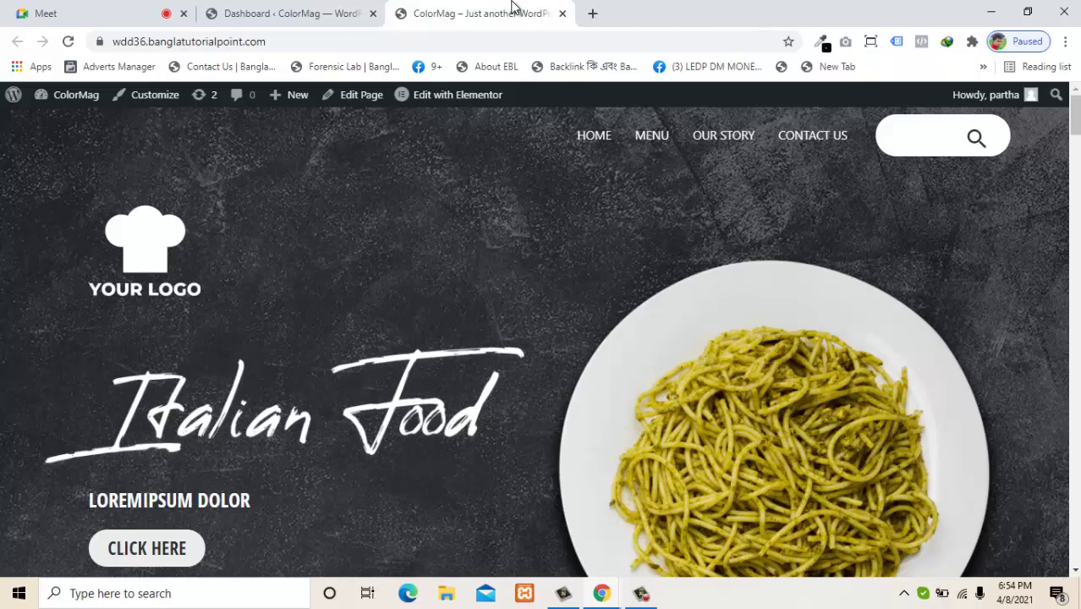
{"action": "left_click", "coordinate": [350, 7]}
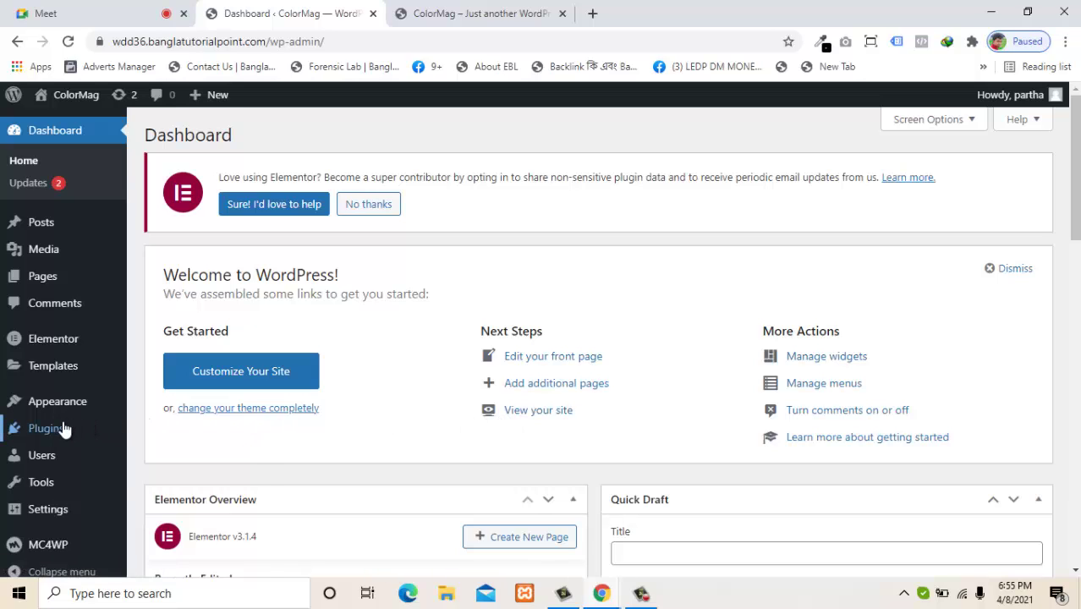
Find the Popup Maker plugin by searching the plugin directory for "popup maker", and install and activate it
{"action": "mouse_move", "coordinate": [90, 428]}
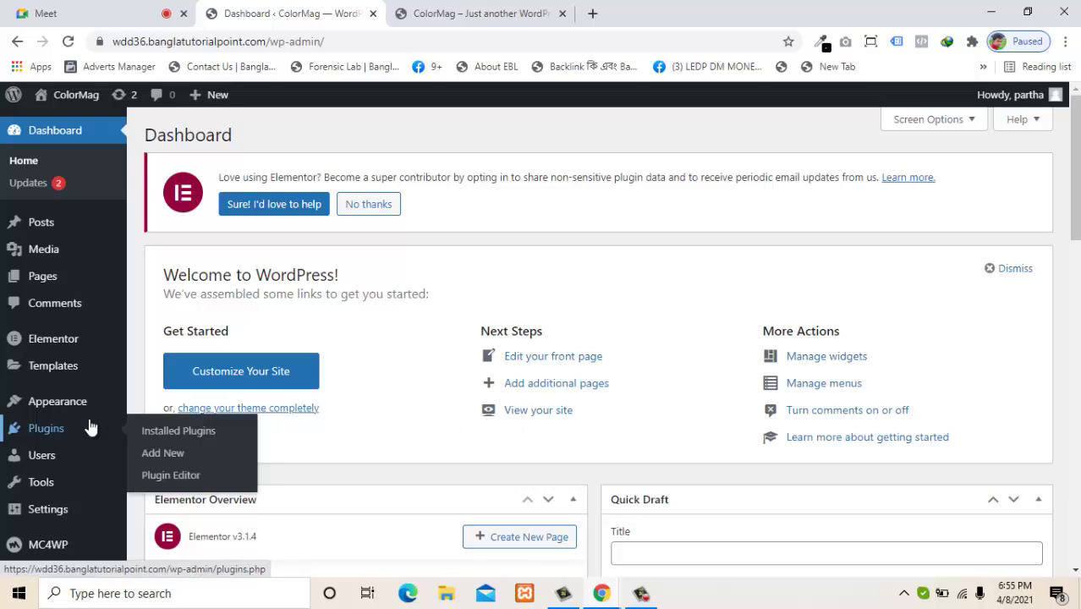
{"action": "left_click", "coordinate": [178, 432]}
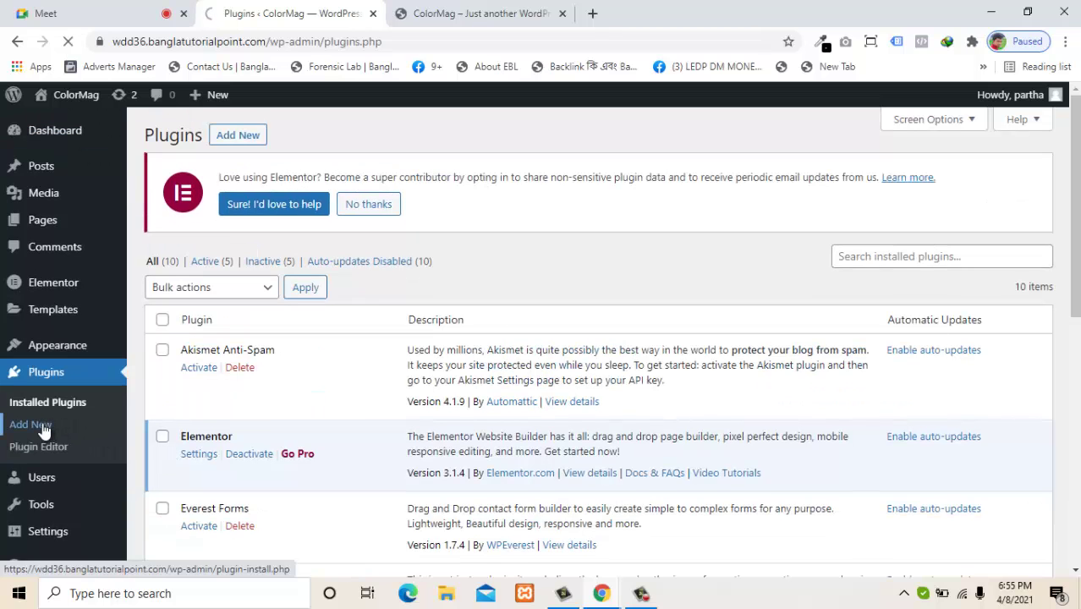
{"action": "left_click", "coordinate": [30, 424]}
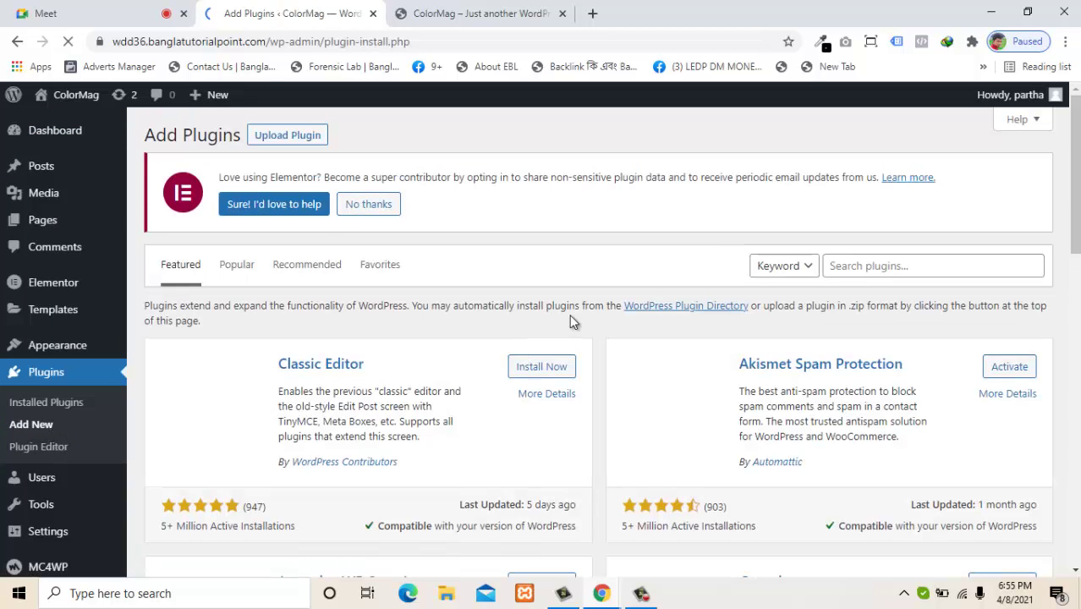
{"action": "left_click", "coordinate": [867, 266]}
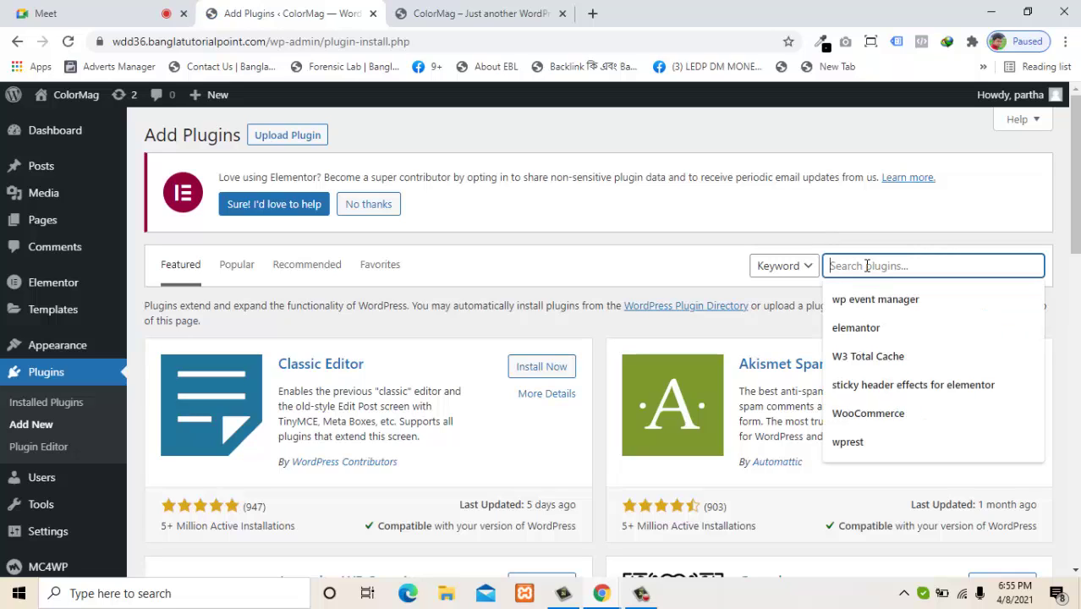
{"action": "type", "text": "popup maker"}
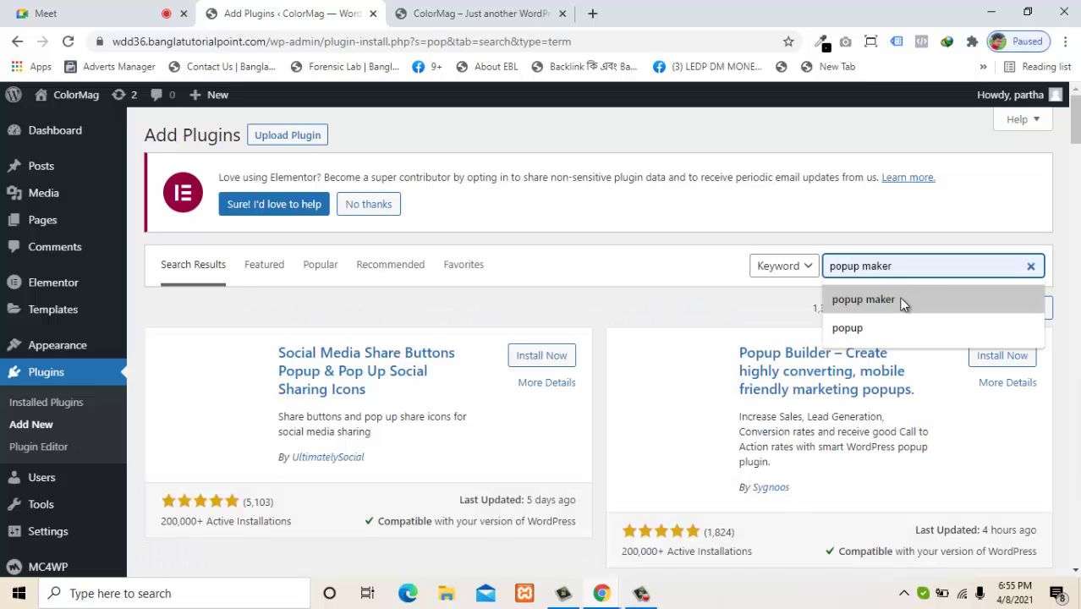
{"action": "left_click", "coordinate": [904, 298]}
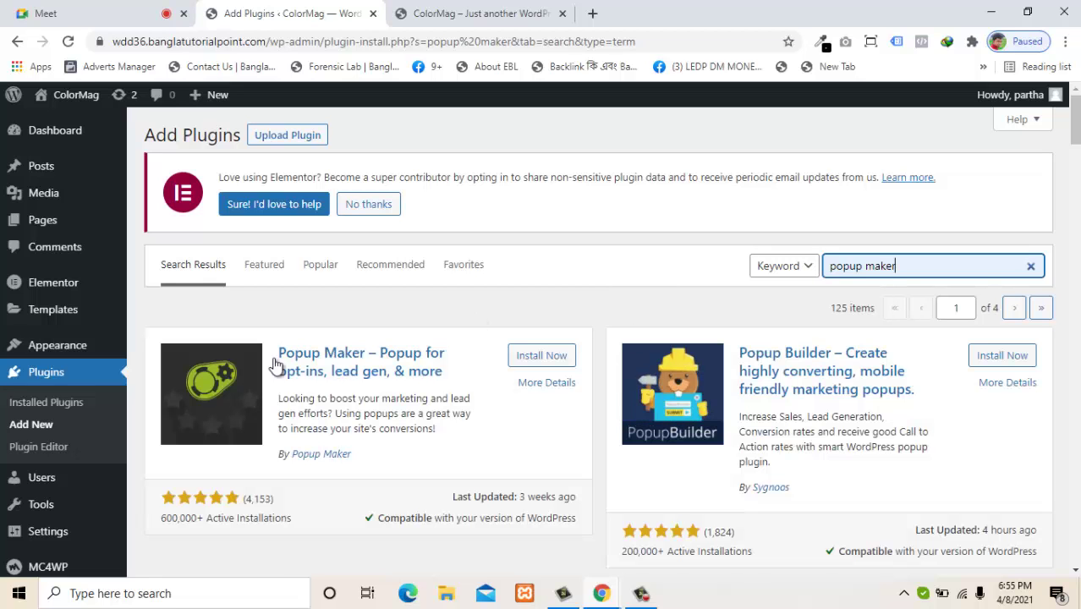
{"action": "left_click", "coordinate": [549, 356]}
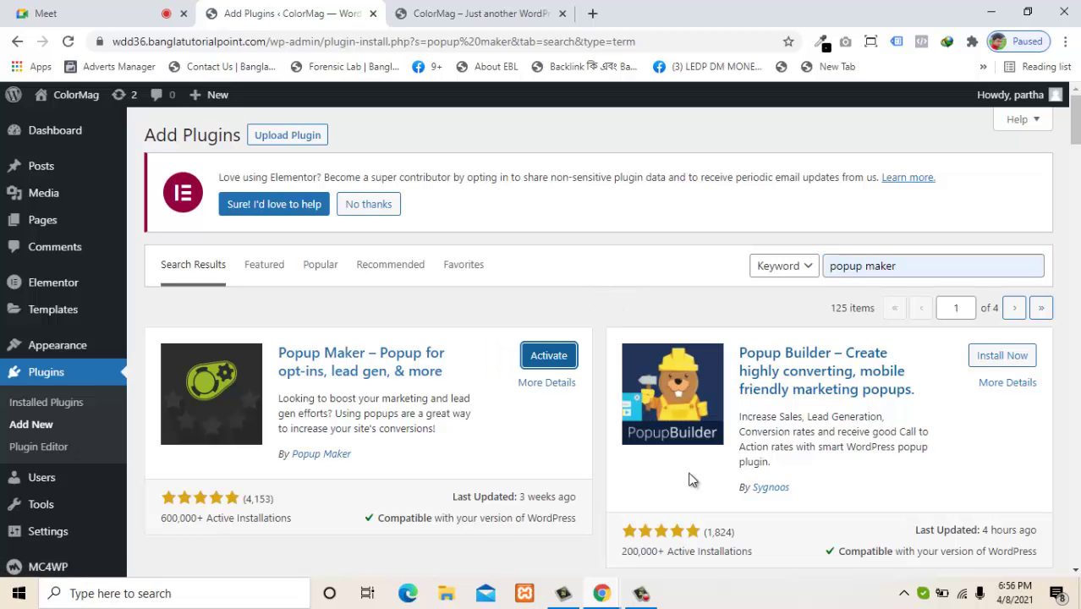
{"action": "left_click", "coordinate": [549, 355]}
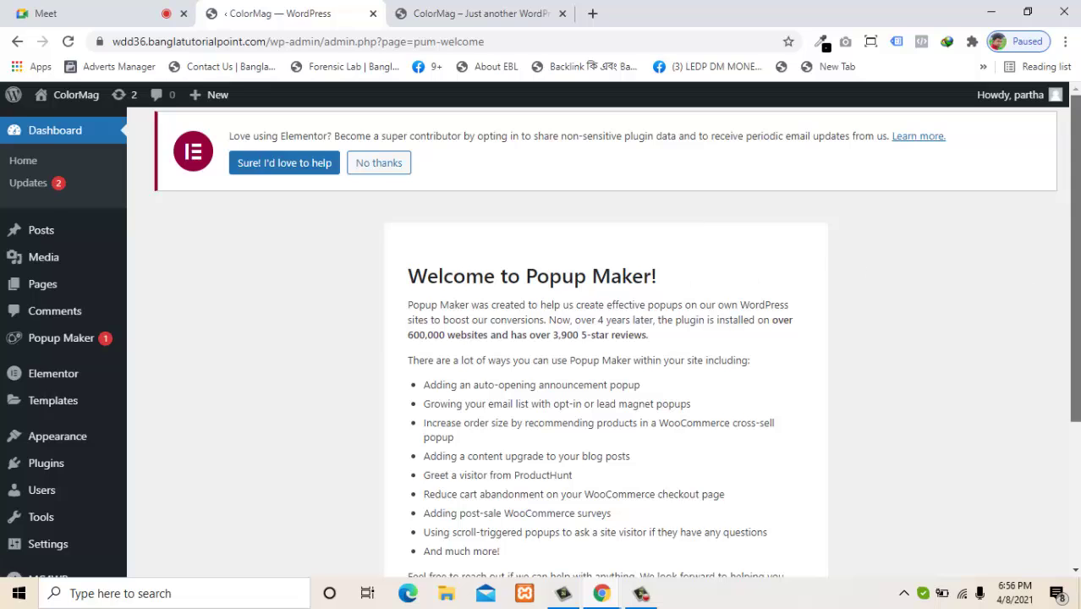
Start creating the first popup from the end of the Popup Maker welcome page
{"action": "left_click", "coordinate": [1077, 431]}
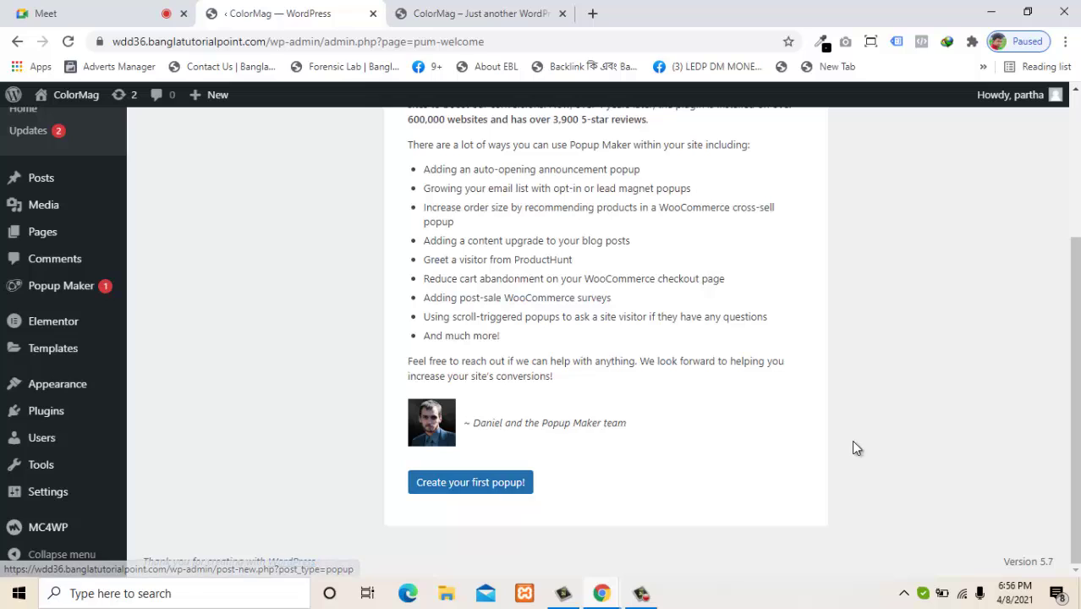
{"action": "mouse_move", "coordinate": [61, 292]}
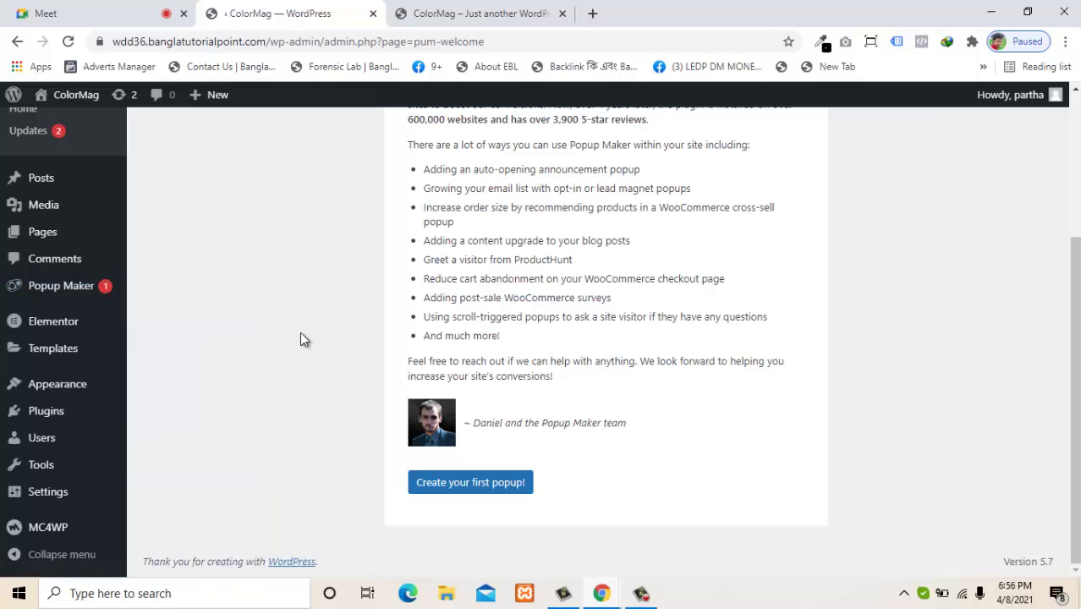
{"action": "left_click", "coordinate": [461, 484]}
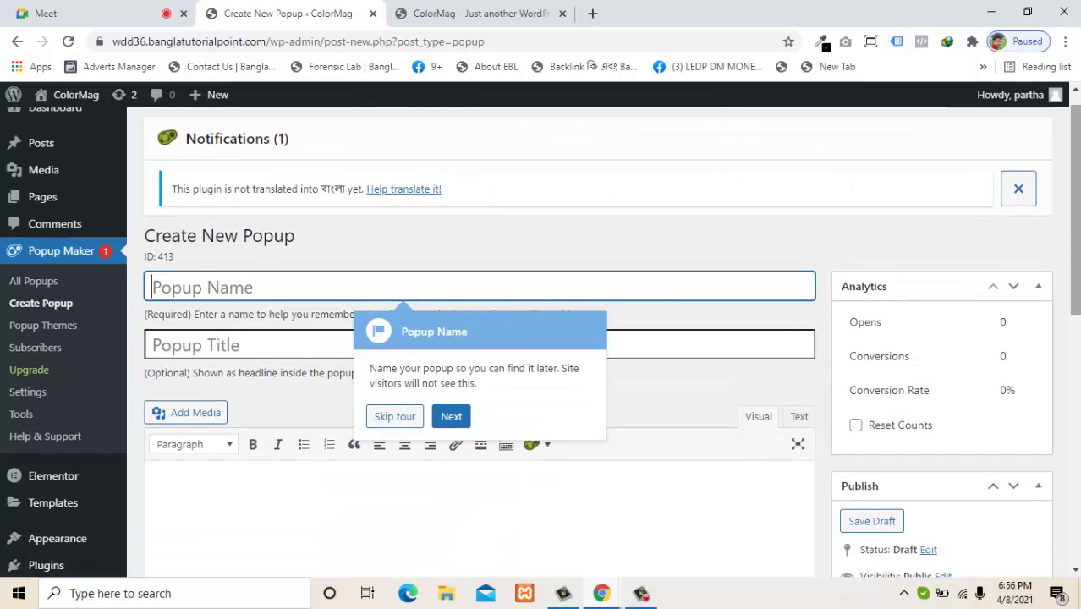
Go through the popup editor's guided tour from the popup name to the popup theme and dismiss it
{"action": "left_click", "coordinate": [446, 418]}
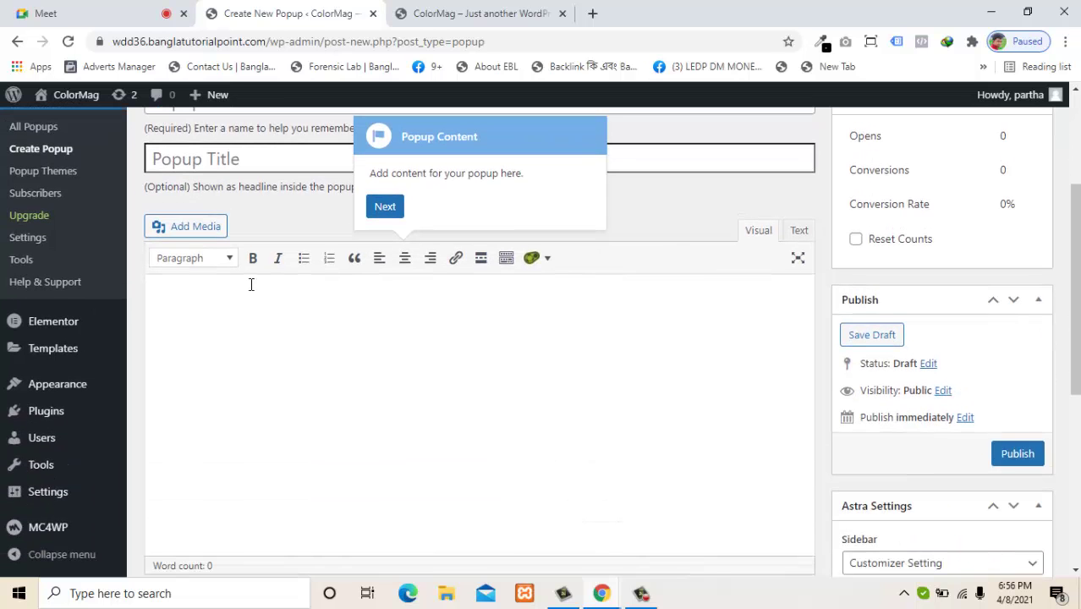
{"action": "left_click", "coordinate": [386, 207]}
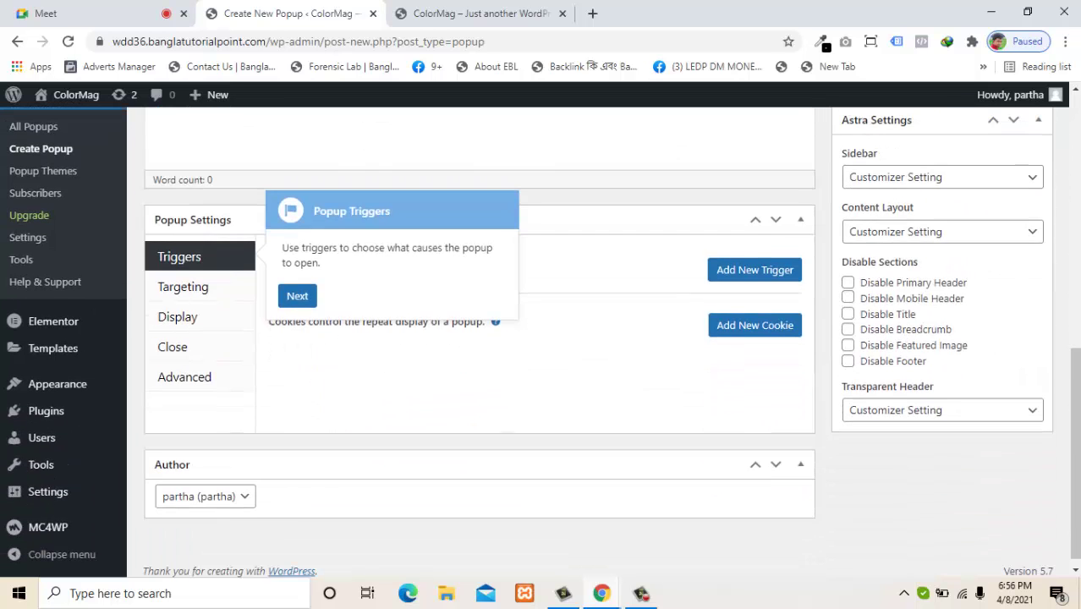
{"action": "mouse_move", "coordinate": [1074, 385]}
{"action": "left_mouse_down"}
{"action": "mouse_move", "coordinate": [1040, 261]}
{"action": "mouse_move", "coordinate": [1057, 396]}
{"action": "left_mouse_up"}
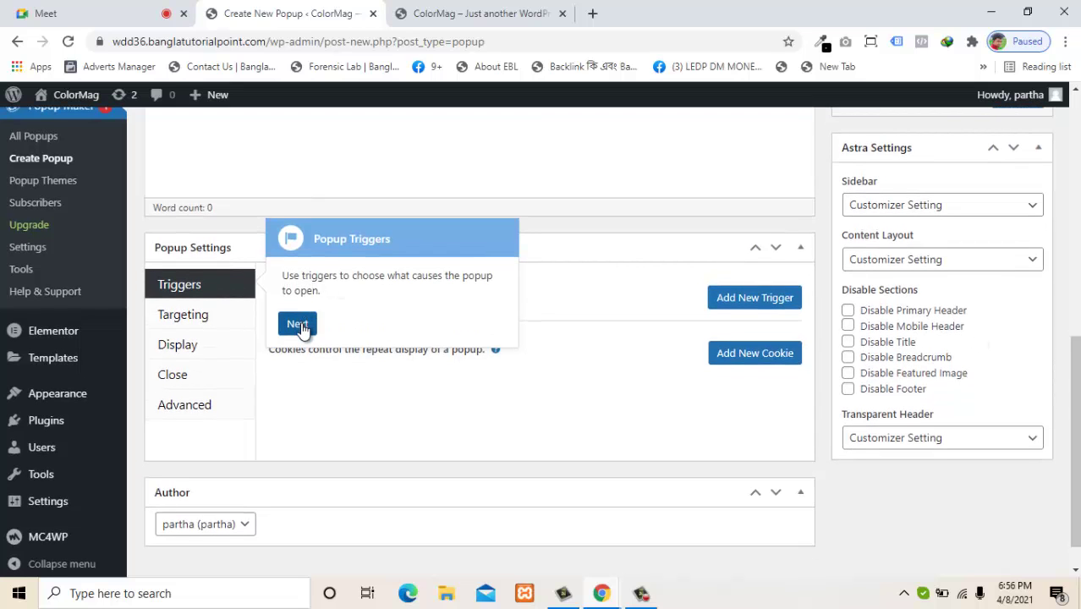
{"action": "left_click", "coordinate": [298, 325]}
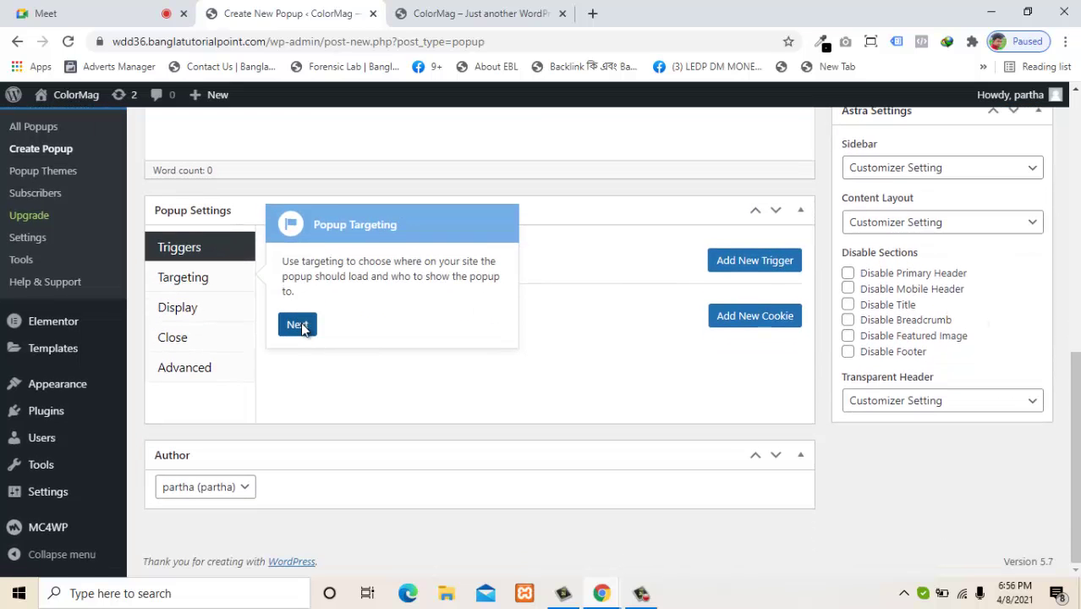
{"action": "left_click", "coordinate": [298, 324]}
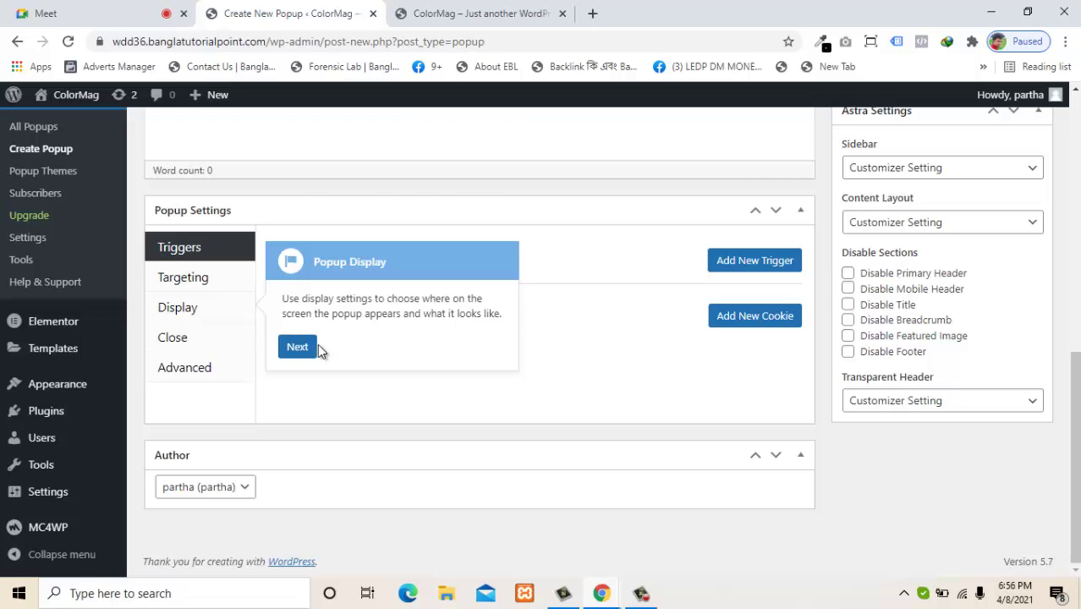
{"action": "left_click", "coordinate": [306, 347]}
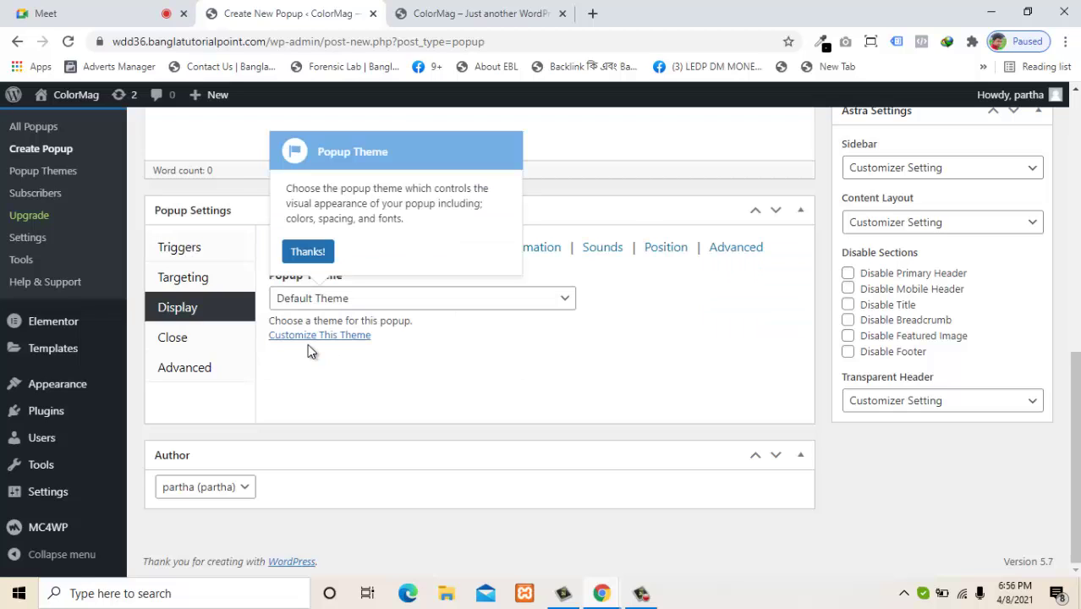
{"action": "left_click", "coordinate": [307, 251]}
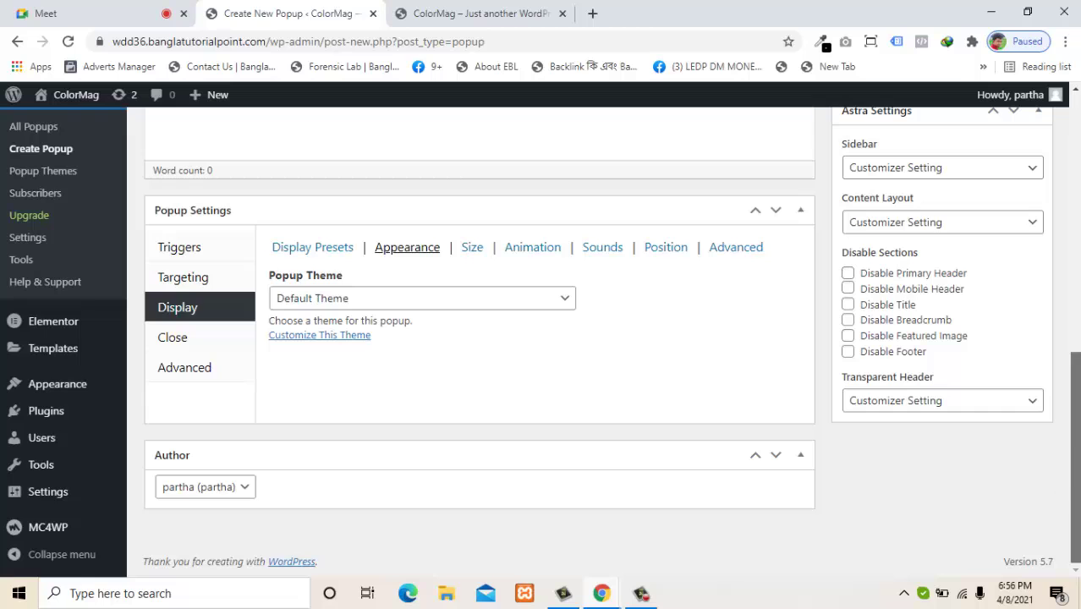
Dismiss the browser's extension warning and name the new popup "test popup"
{"action": "scroll", "coordinate": [1056, 309], "scroll_direction": "up", "scroll_amount": 10}
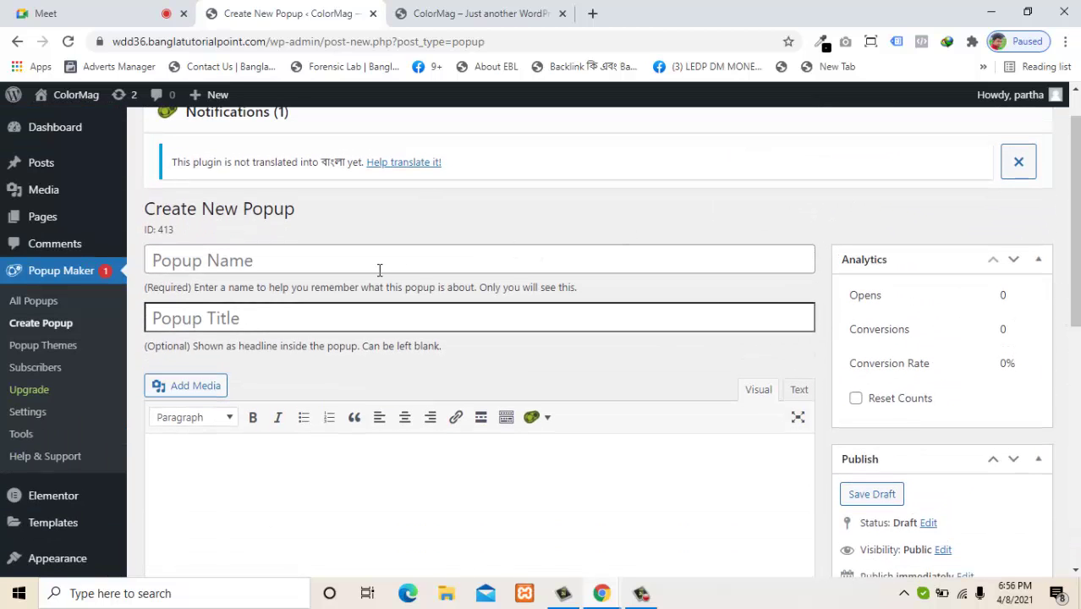
{"action": "left_click", "coordinate": [378, 268]}
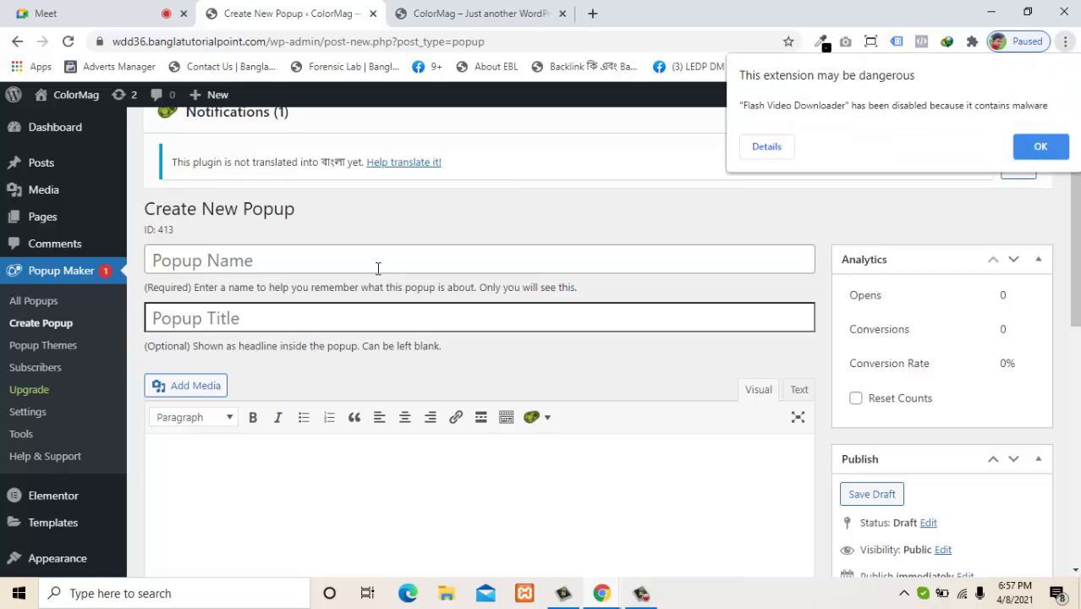
{"action": "left_click", "coordinate": [442, 222]}
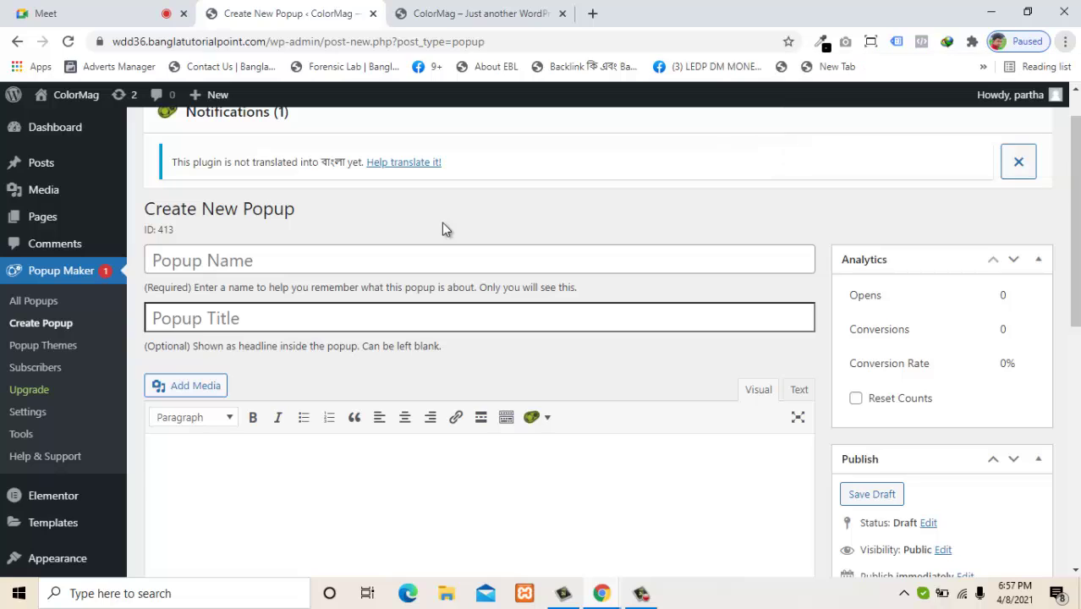
{"action": "left_click", "coordinate": [296, 317]}
{"action": "left_click_drag", "start_coordinate": [194, 345], "coordinate": [234, 260]}
{"action": "left_click", "coordinate": [248, 267]}
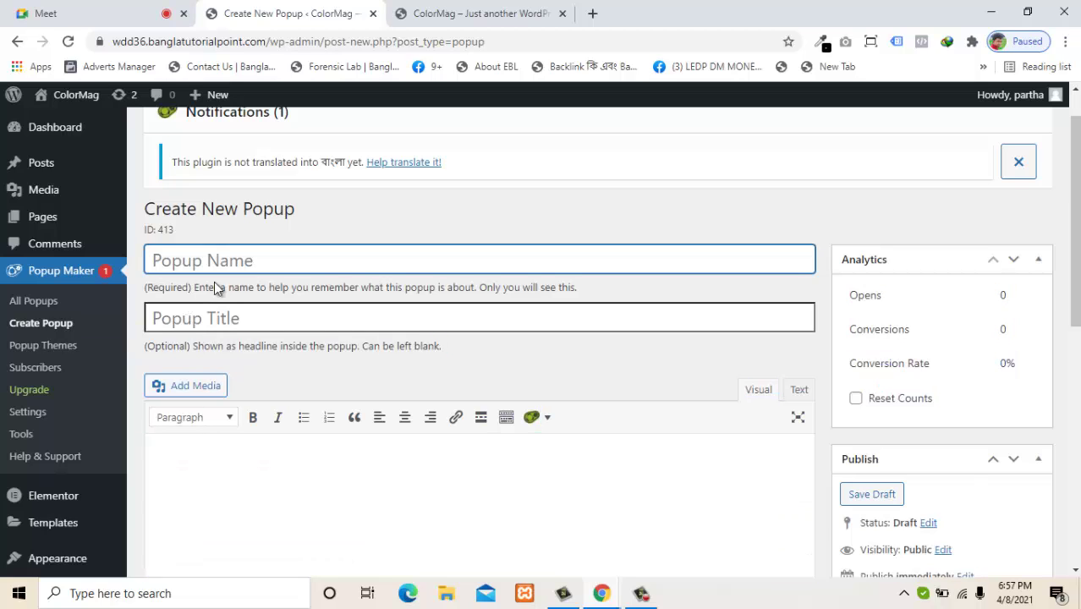
{"action": "left_click_drag", "start_coordinate": [190, 288], "coordinate": [145, 287]}
{"action": "left_click", "coordinate": [212, 263]}
{"action": "type", "text": "test "}
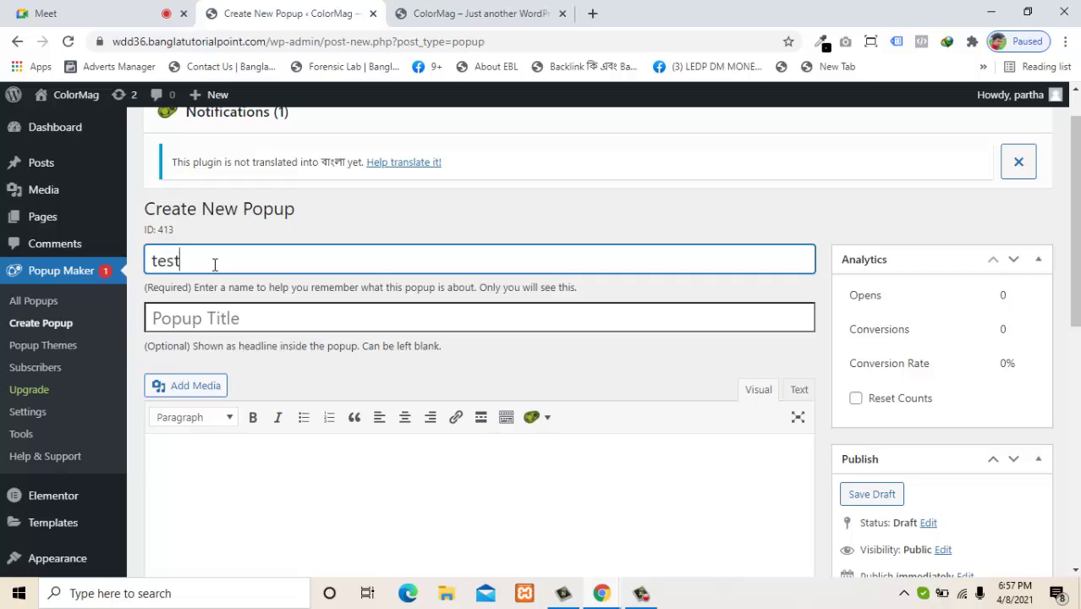
{"action": "type", "text": "popup"}
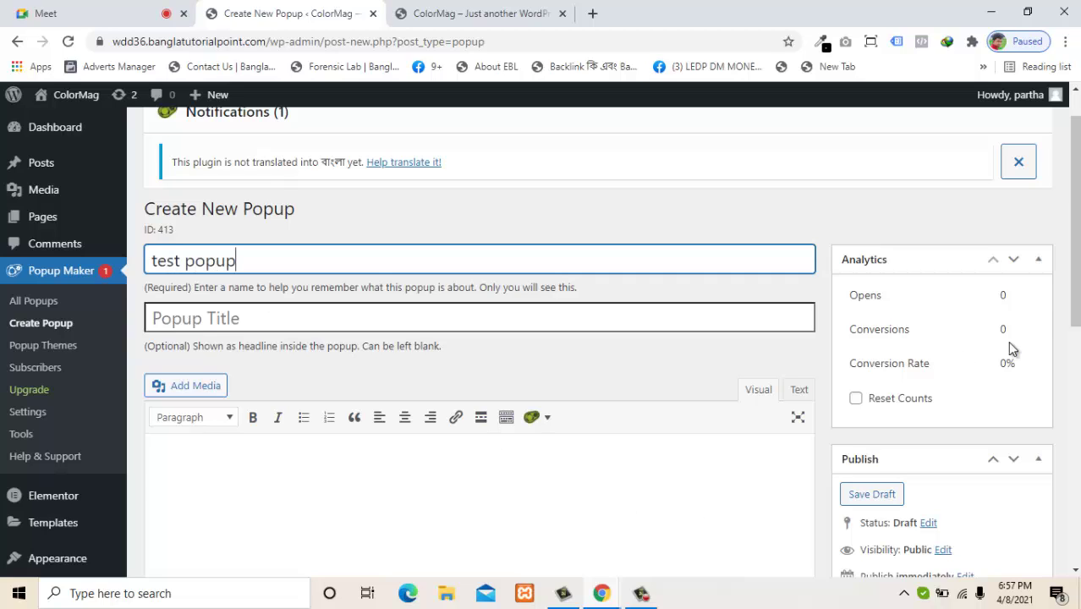
Enter "Get 30% off" as the popup's content, leaving the optional popup title blank
{"action": "scroll", "coordinate": [643, 361], "scroll_direction": "down", "scroll_amount": 2}
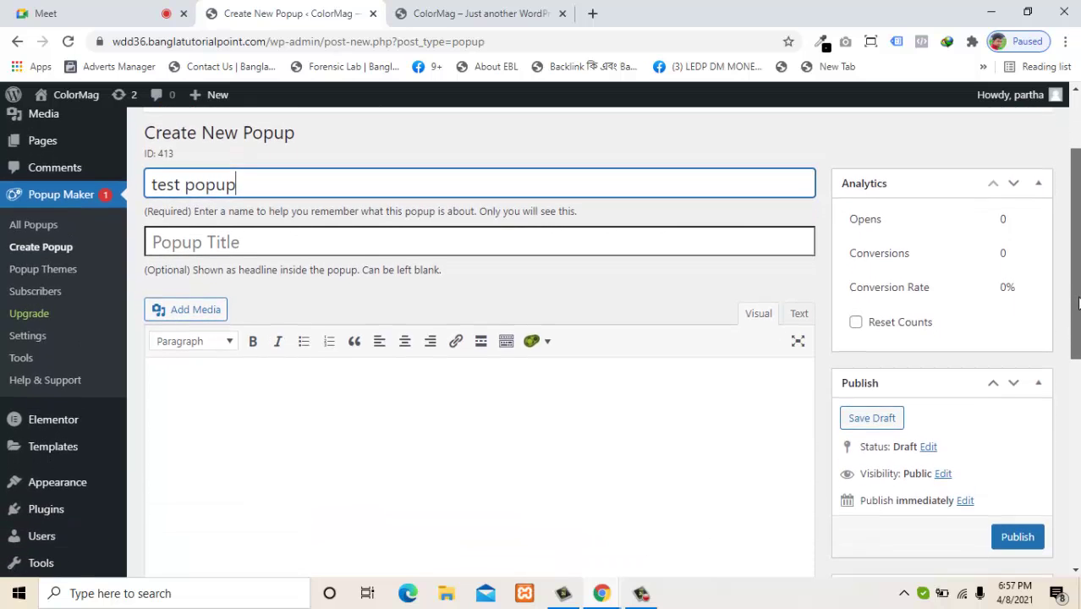
{"action": "left_click", "coordinate": [522, 321]}
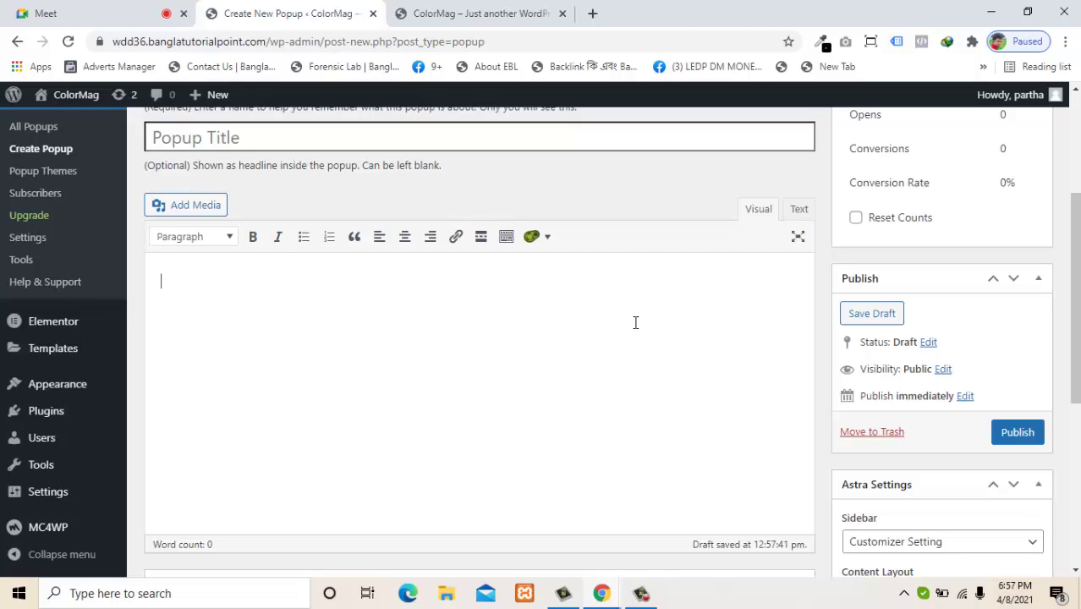
{"action": "type", "text": "Get 30% off"}
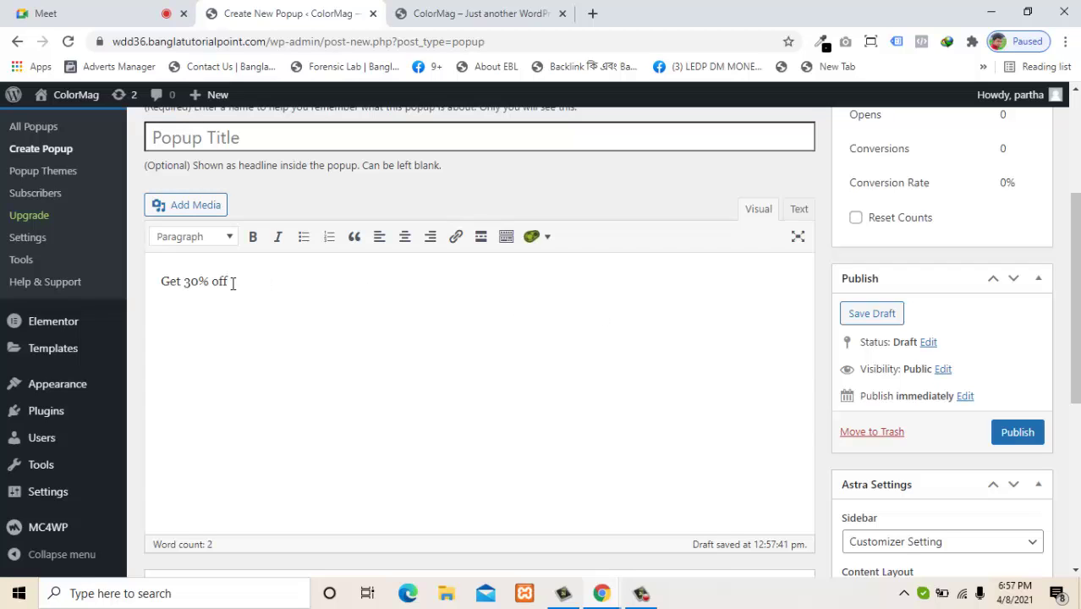
Format the "Get 30% off" text as Heading 1 and centre it
{"action": "left_click_drag", "start_coordinate": [232, 281], "coordinate": [125, 273]}
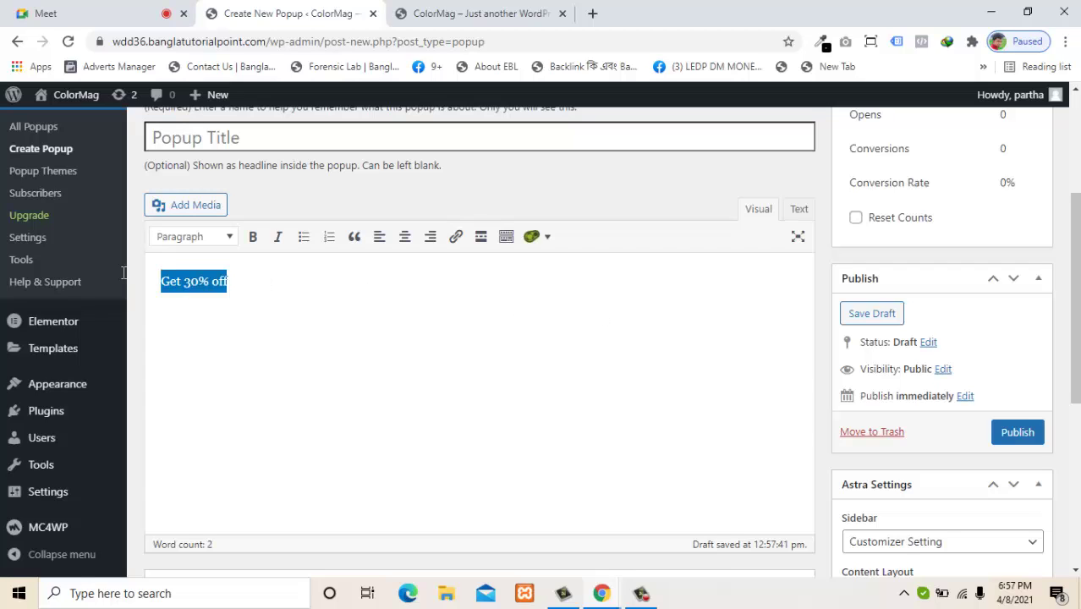
{"action": "left_click", "coordinate": [234, 237]}
{"action": "left_click", "coordinate": [234, 294]}
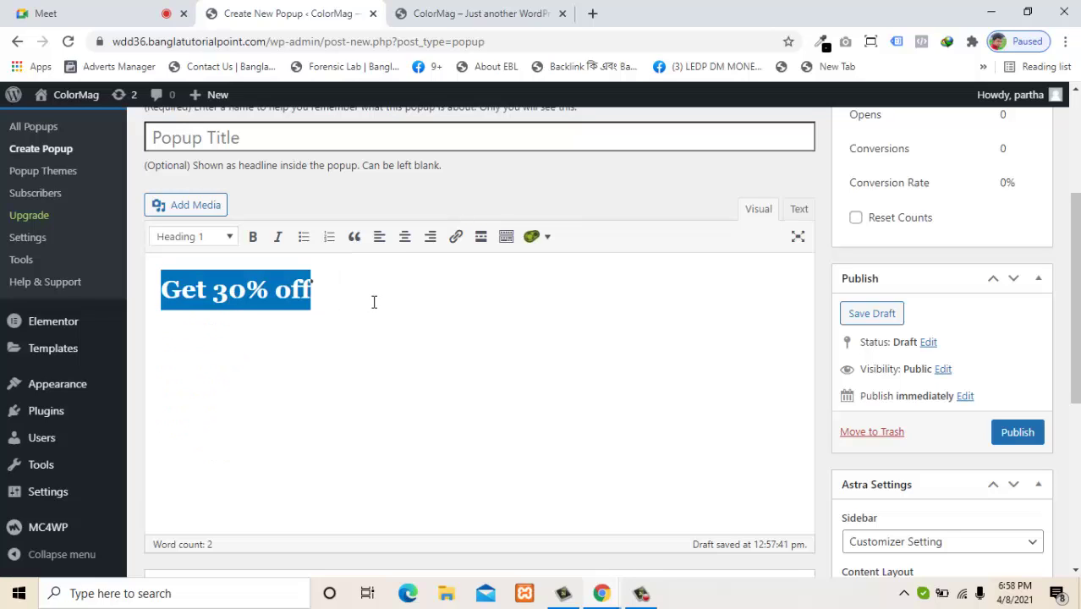
{"action": "left_click", "coordinate": [404, 236]}
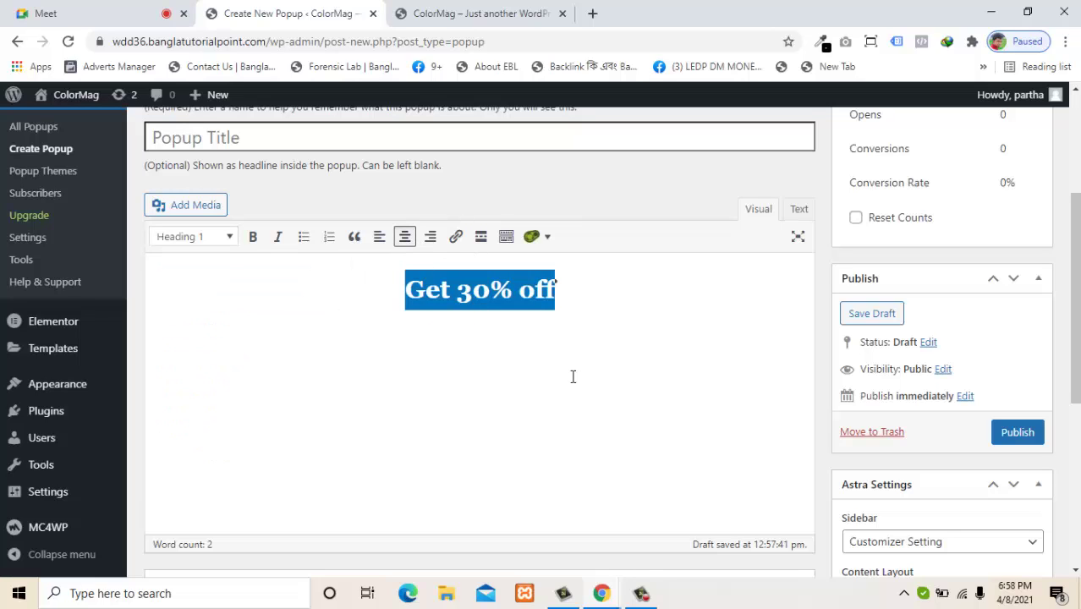
{"action": "left_click", "coordinate": [671, 324]}
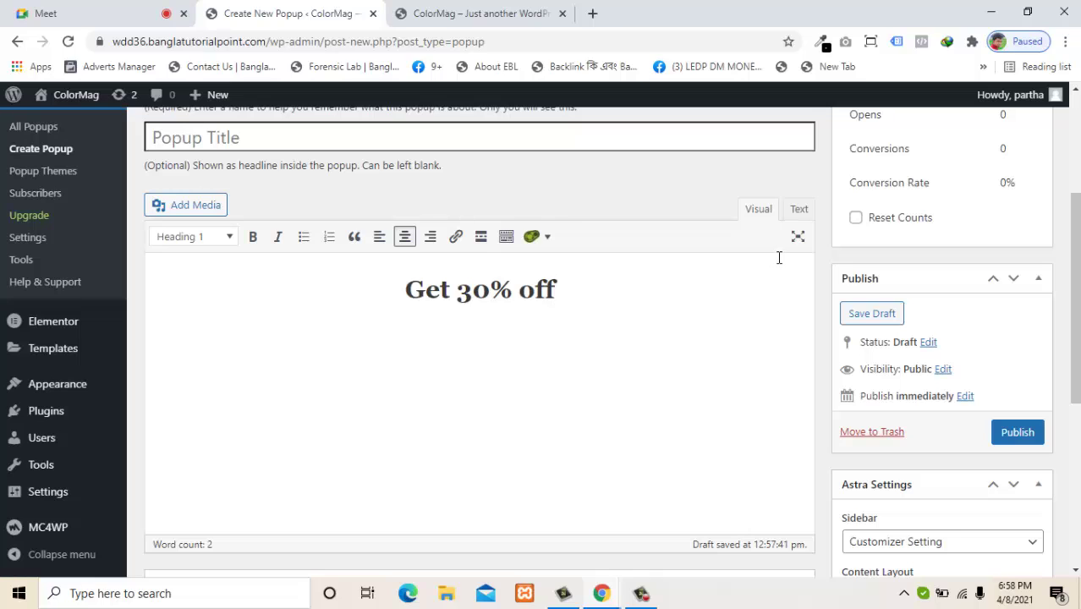
Examine the HTML code of the popup's content and the Popup Maker shortcode options available in the content editor
{"action": "left_click", "coordinate": [799, 209]}
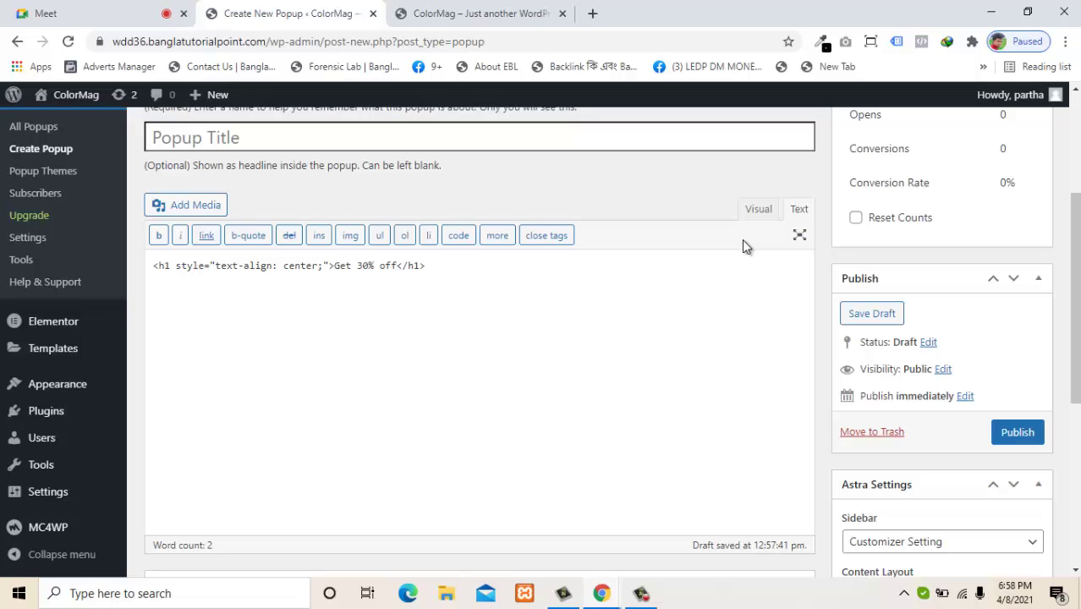
{"action": "left_click", "coordinate": [749, 213]}
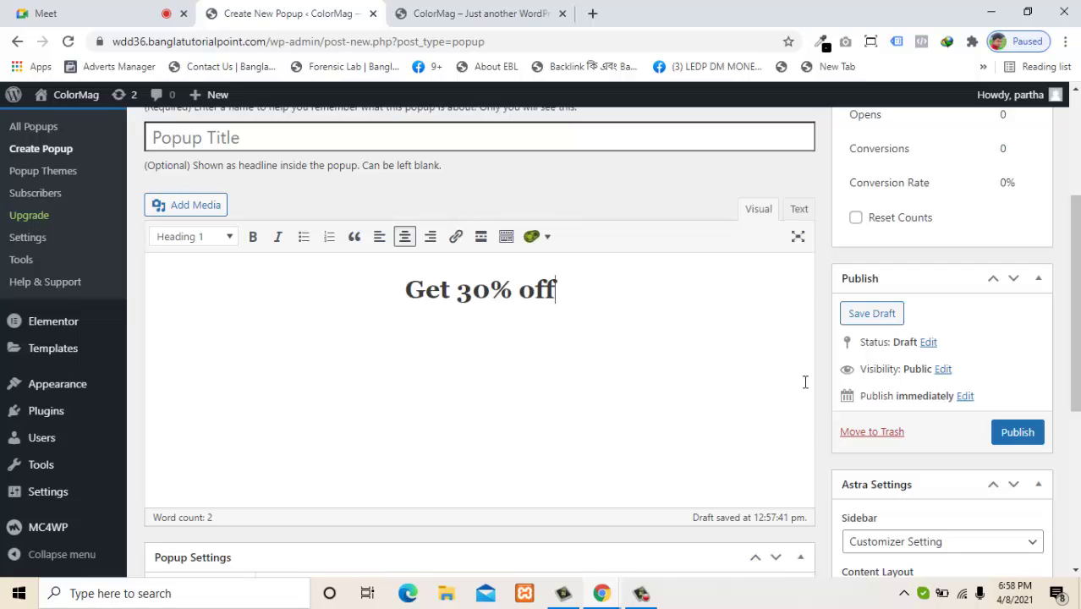
{"action": "scroll", "coordinate": [1074, 294], "scroll_direction": "up", "scroll_amount": 2}
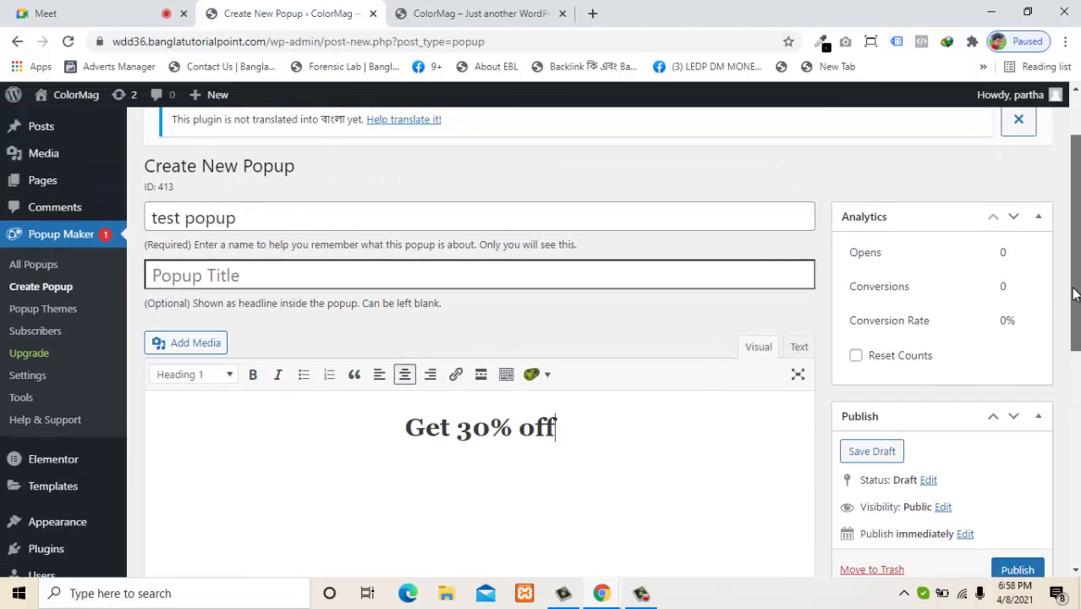
{"action": "scroll", "coordinate": [757, 326], "scroll_direction": "down", "scroll_amount": 2}
{"action": "left_click_drag", "start_coordinate": [555, 283], "coordinate": [383, 302]}
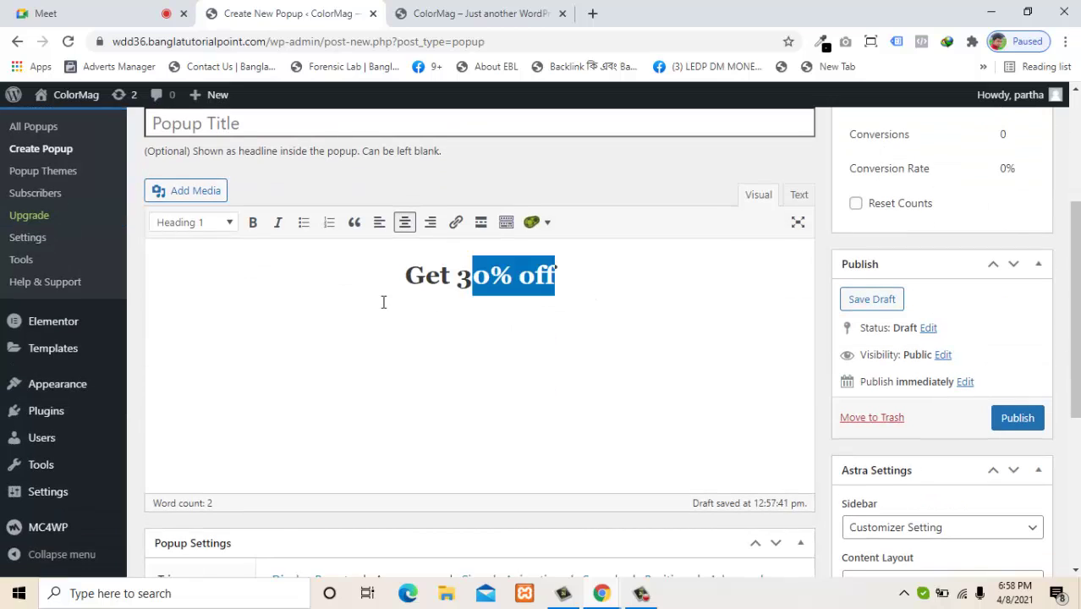
{"action": "left_click", "coordinate": [670, 286]}
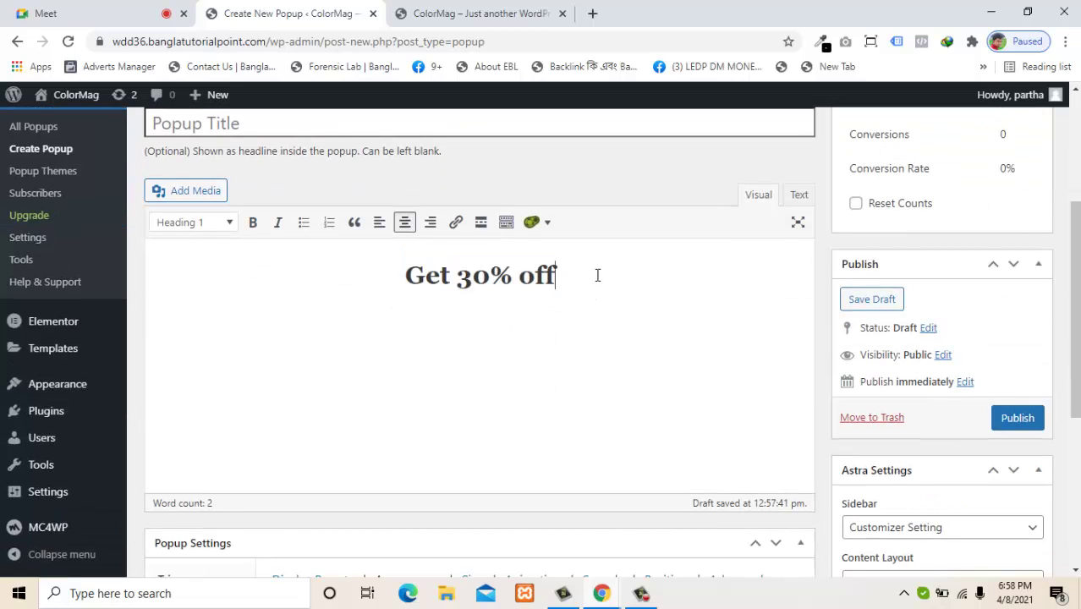
{"action": "left_click", "coordinate": [547, 224]}
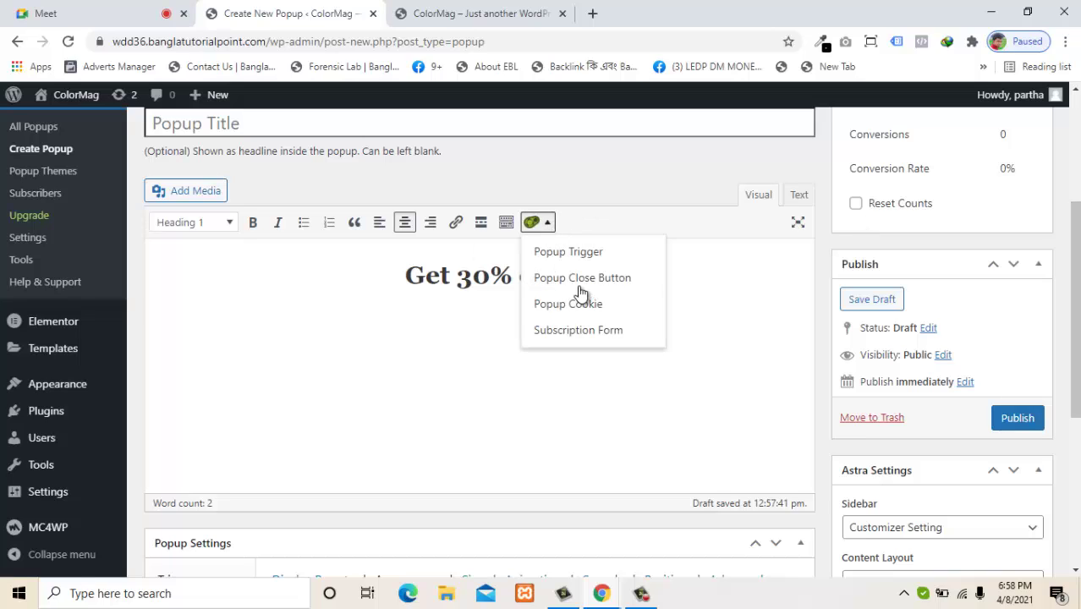
{"action": "left_click", "coordinate": [677, 385]}
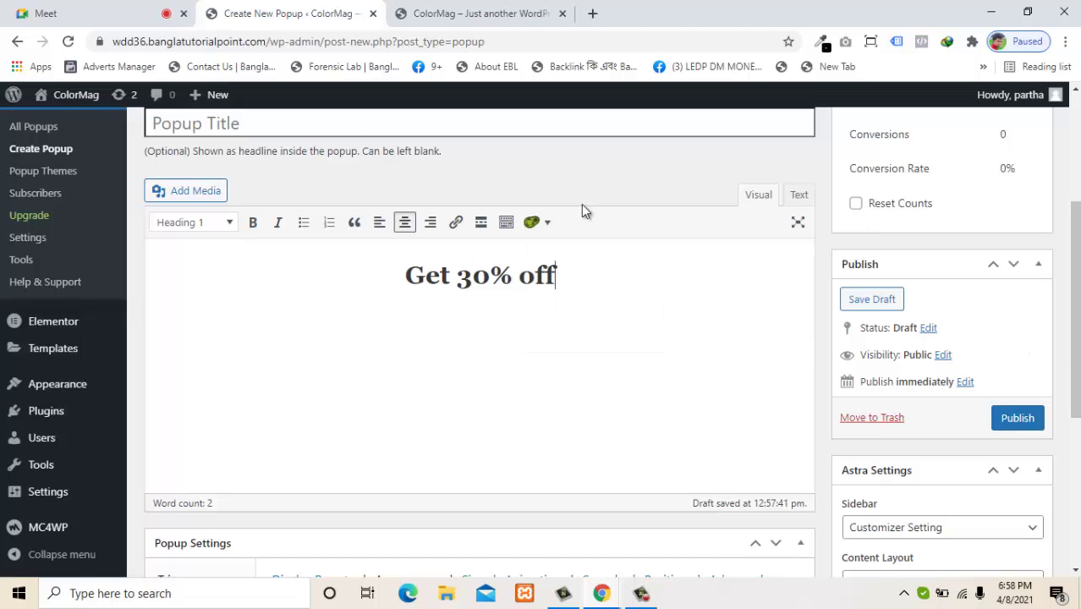
{"action": "left_click", "coordinate": [548, 222]}
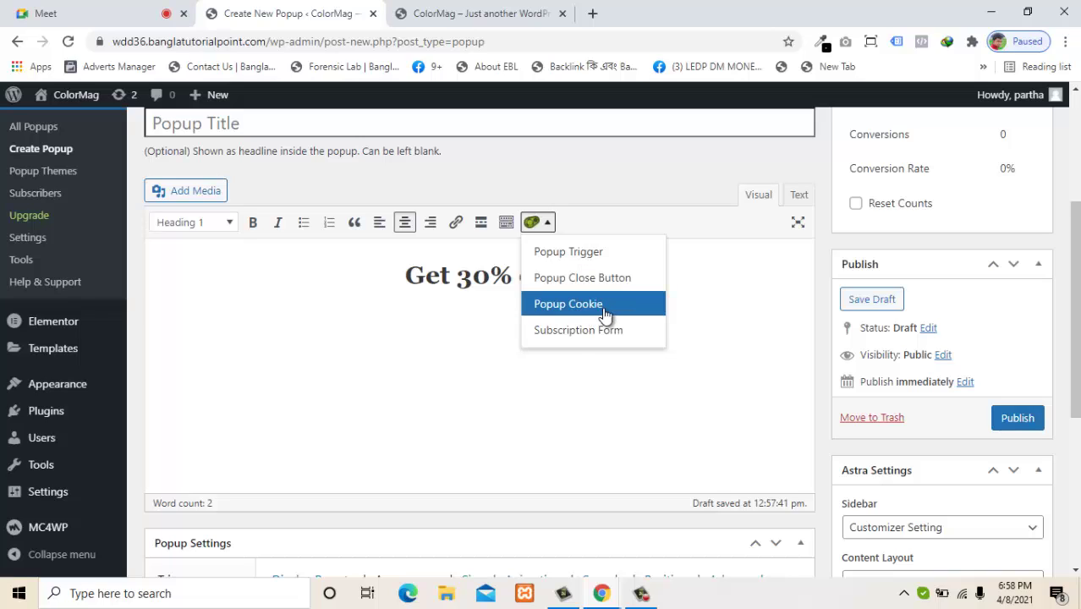
{"action": "left_click", "coordinate": [719, 391]}
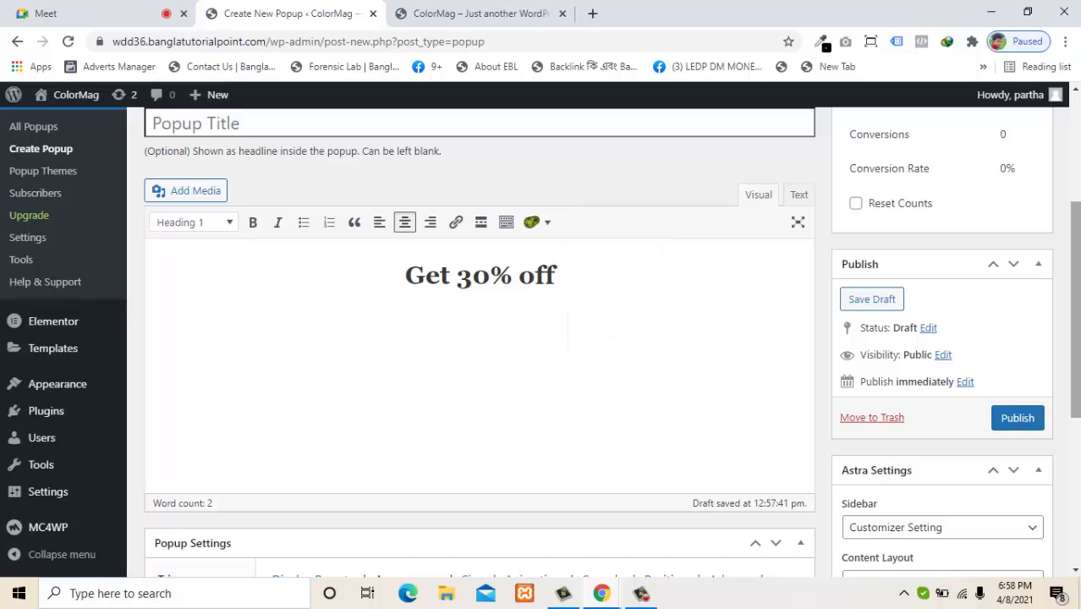
Start a new trigger in the popup settings and choose Time Delay / Auto Open as its type
{"action": "scroll", "coordinate": [1065, 398], "scroll_direction": "down", "scroll_amount": 2}
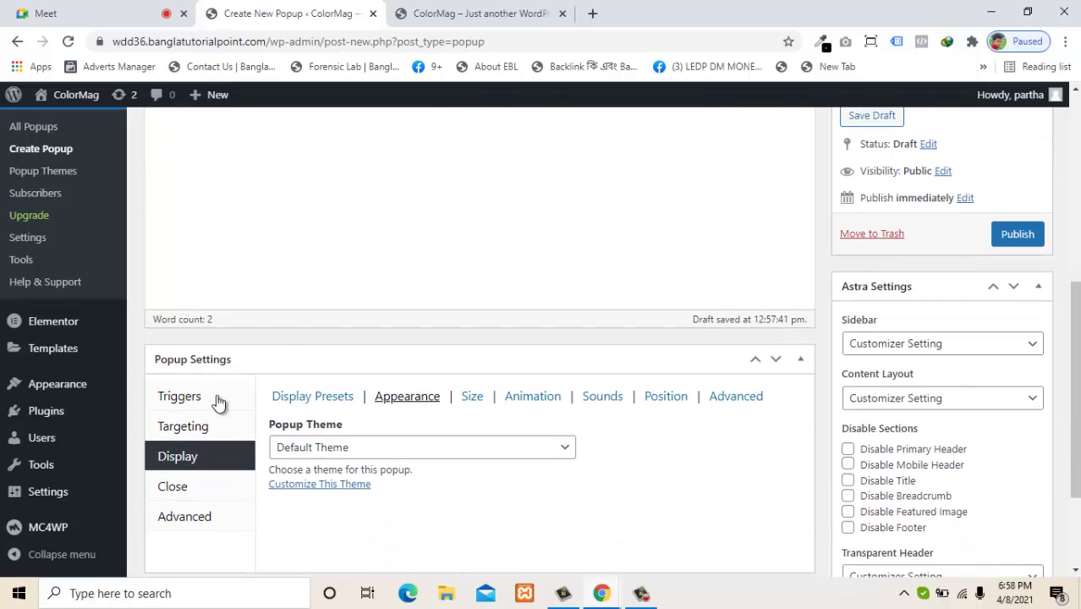
{"action": "left_click", "coordinate": [205, 406]}
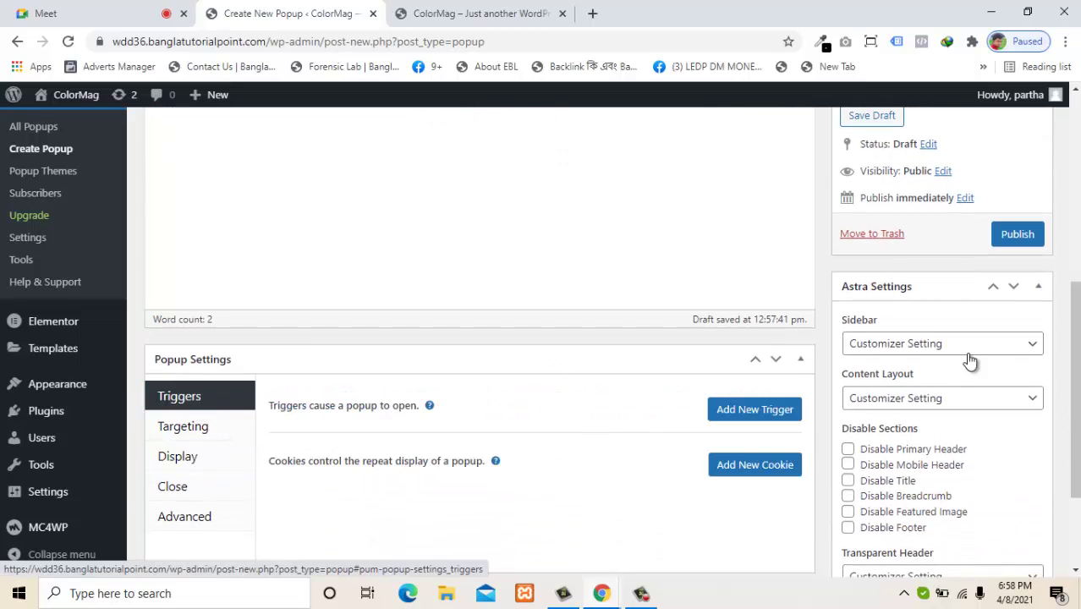
{"action": "scroll", "coordinate": [509, 330], "scroll_direction": "down", "scroll_amount": 1}
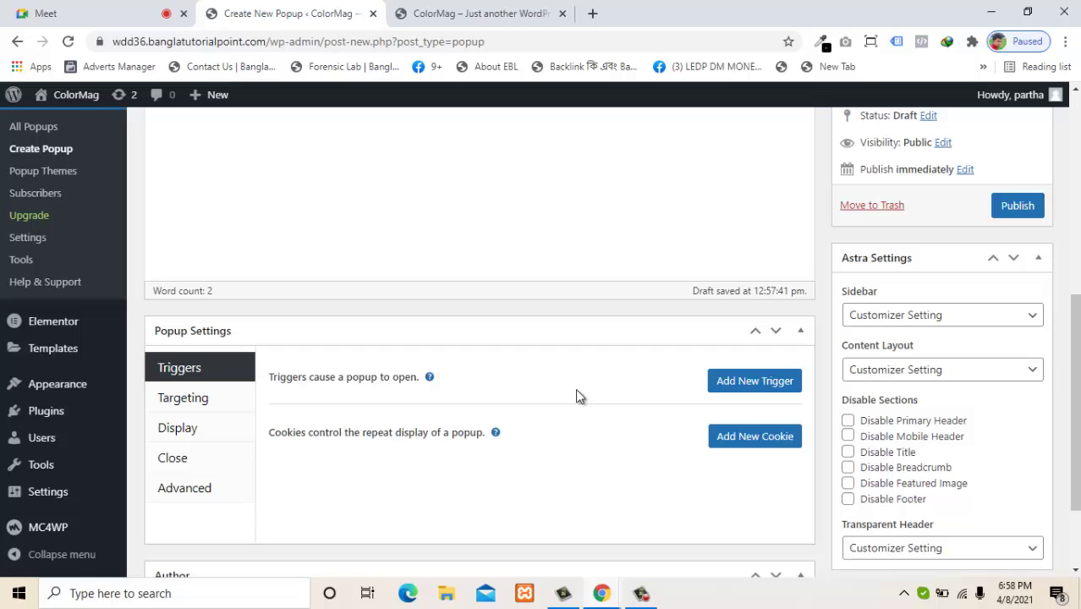
{"action": "left_click", "coordinate": [735, 389]}
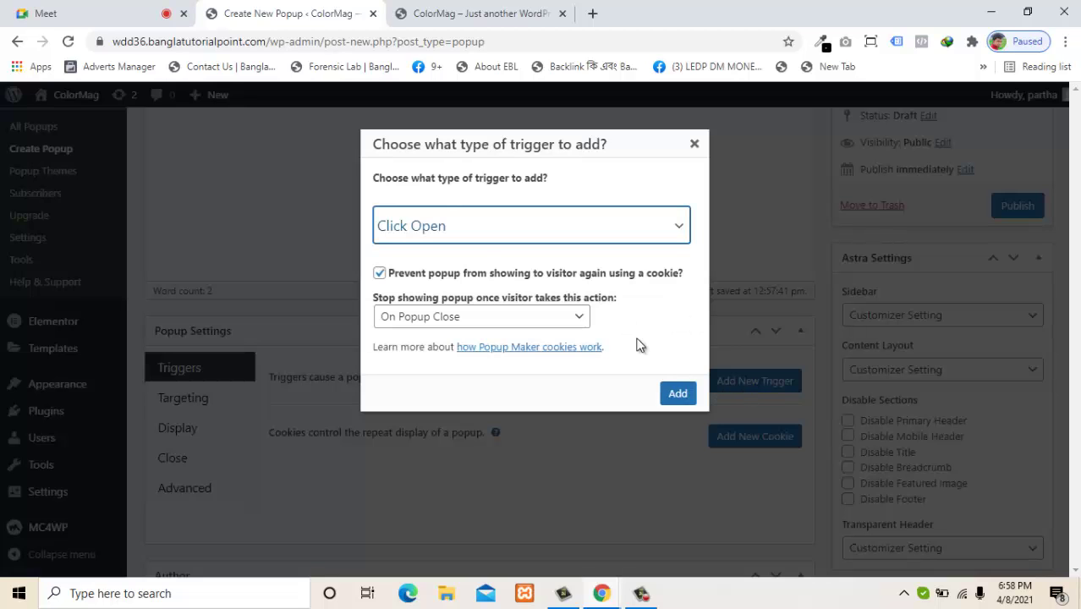
{"action": "left_click", "coordinate": [527, 233]}
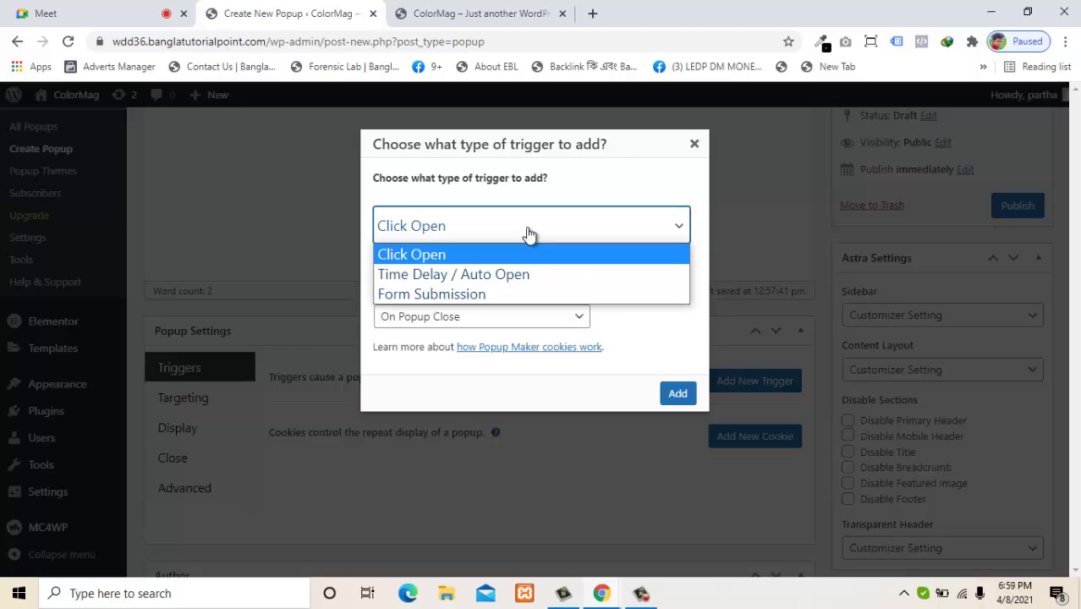
{"action": "left_click", "coordinate": [559, 198]}
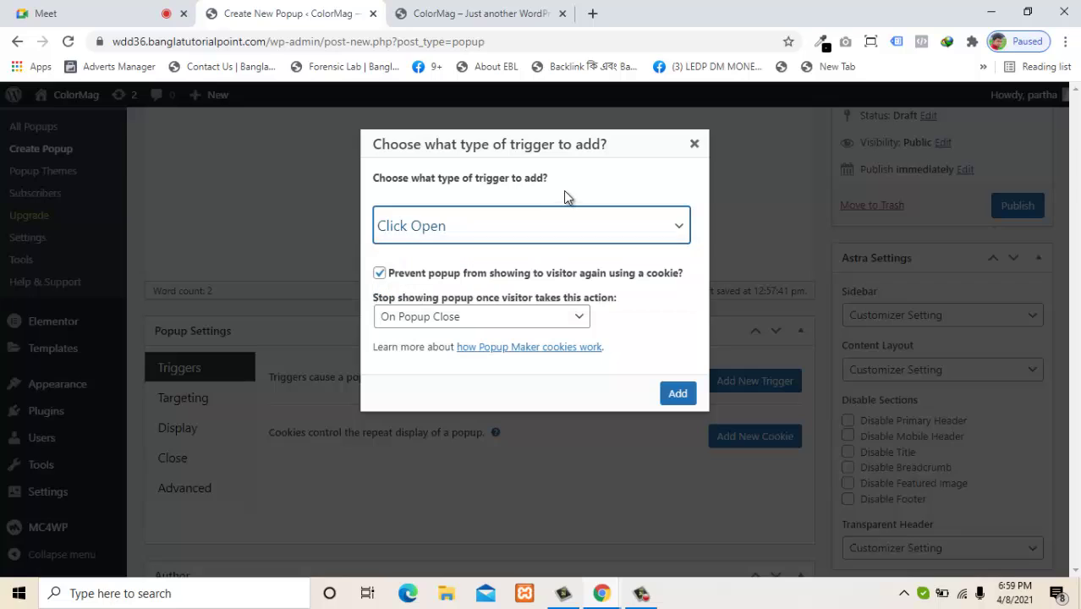
{"action": "left_click", "coordinate": [490, 324]}
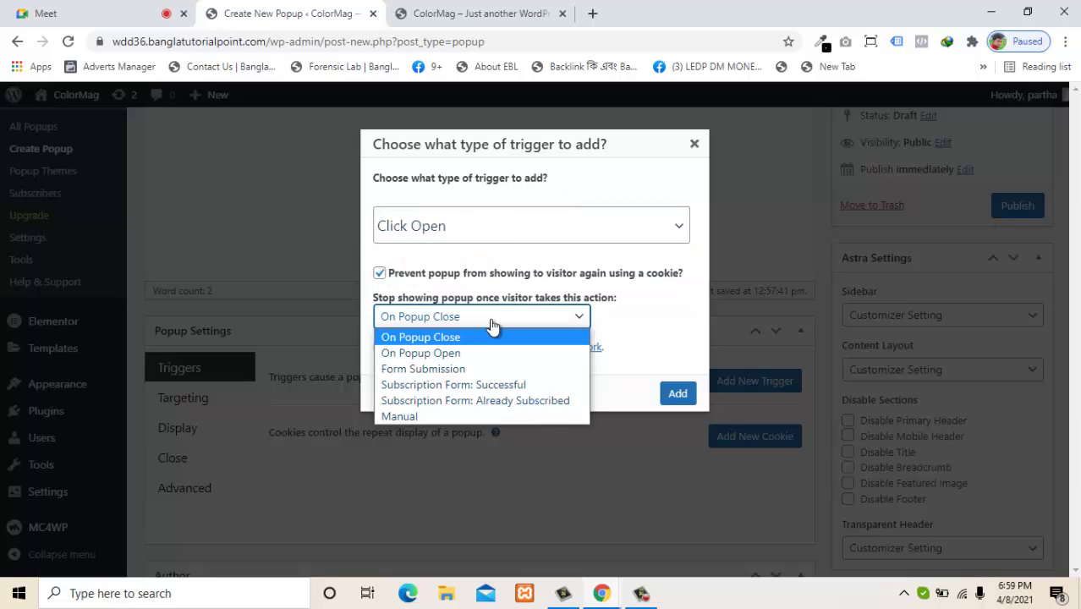
{"action": "left_click", "coordinate": [492, 325]}
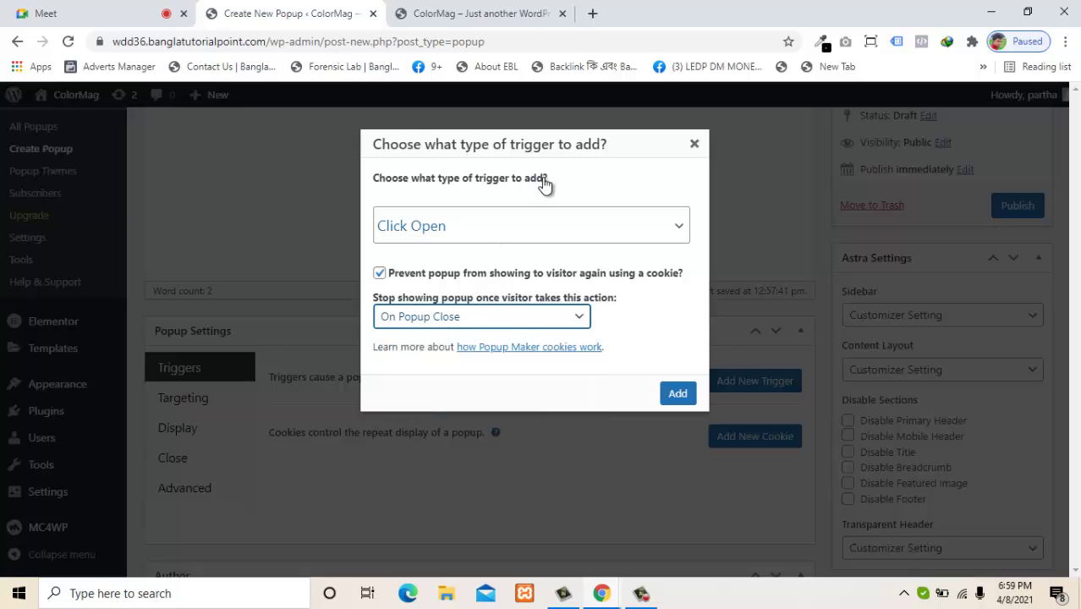
{"action": "left_click", "coordinate": [461, 231]}
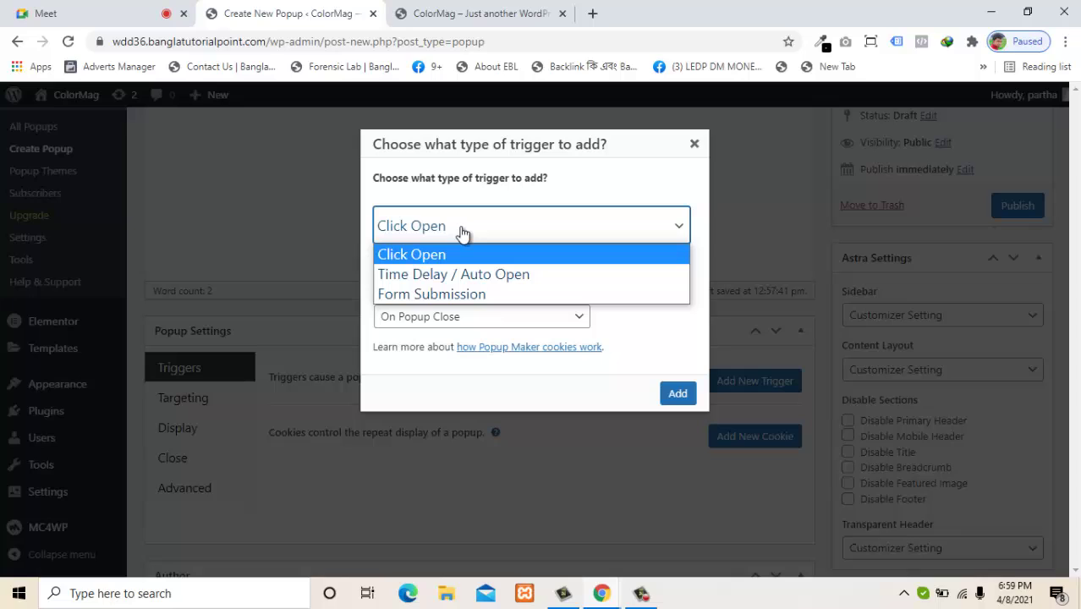
{"action": "left_click", "coordinate": [453, 279]}
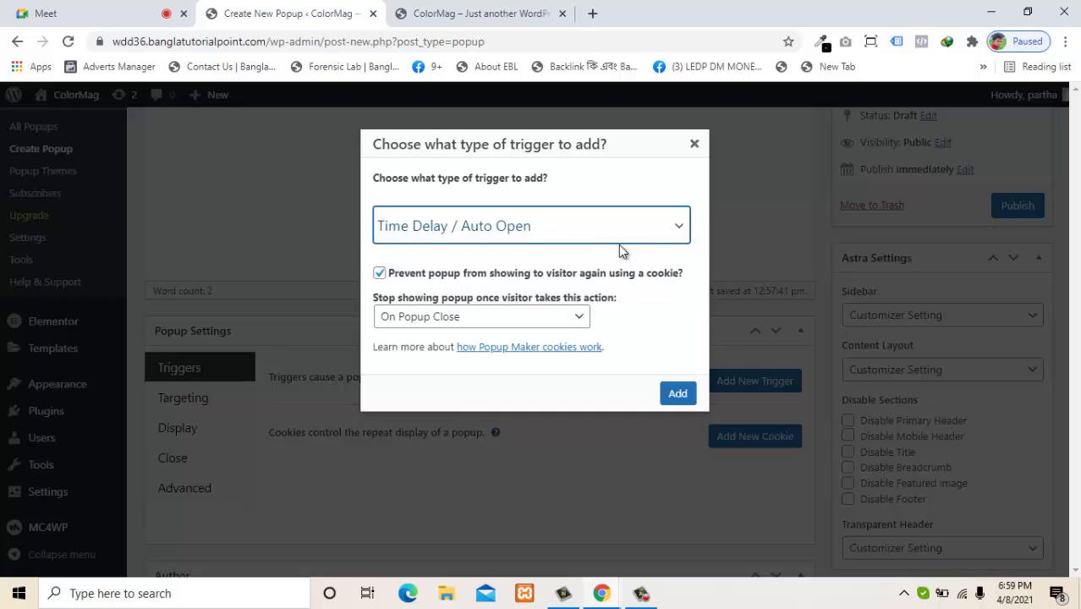
Keep On Popup Close as the cookie action and add the trigger with a 500 ms delay and cookie pum-413
{"action": "left_click", "coordinate": [565, 239]}
{"action": "left_click", "coordinate": [565, 239]}
{"action": "left_click", "coordinate": [578, 316]}
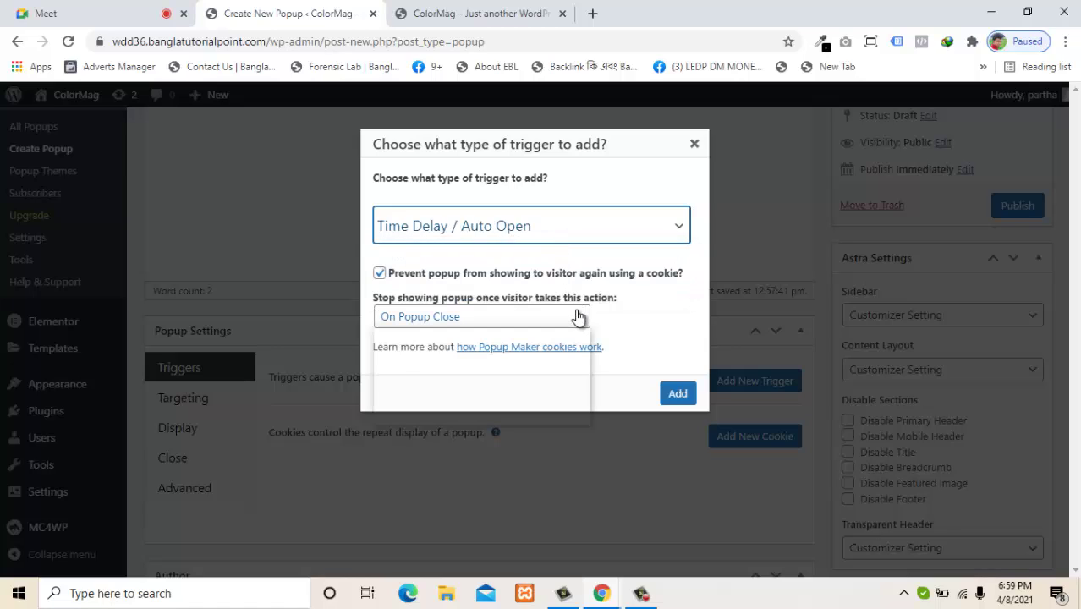
{"action": "left_click", "coordinate": [578, 317]}
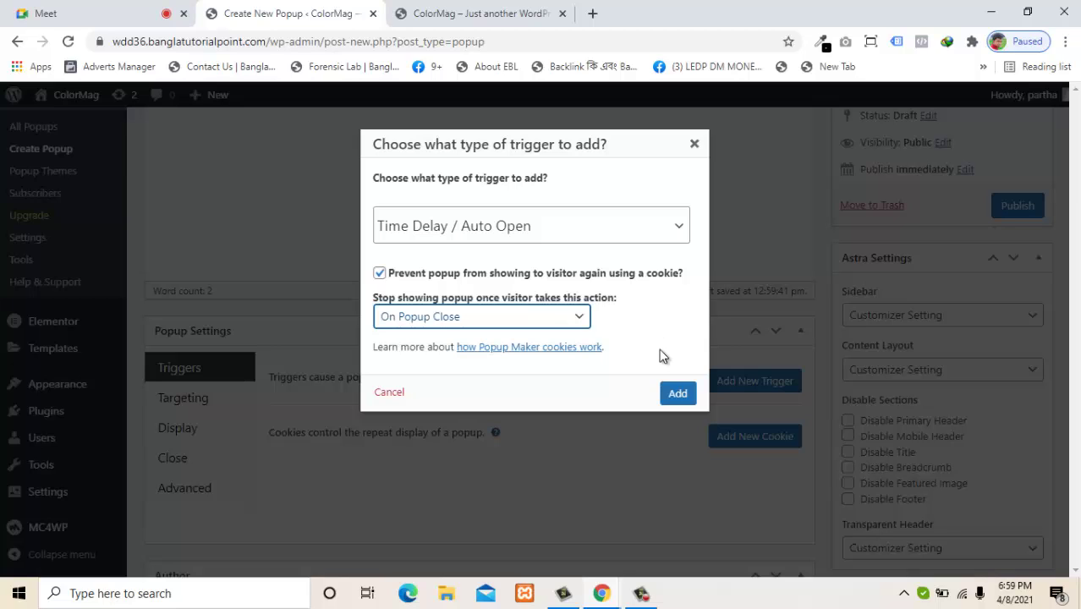
{"action": "left_click", "coordinate": [679, 393]}
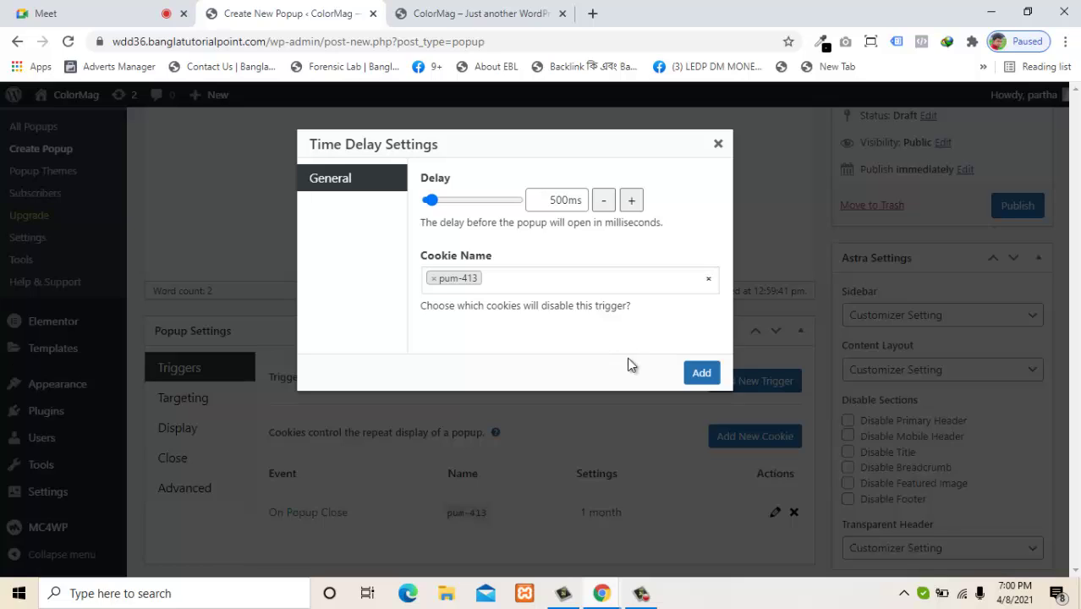
{"action": "left_click", "coordinate": [698, 372]}
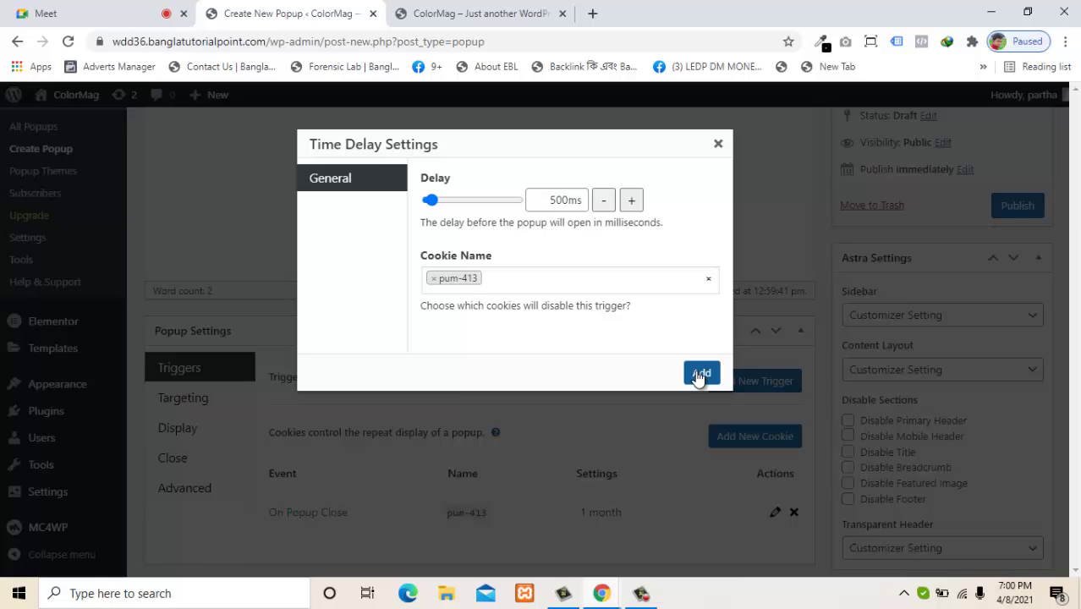
{"action": "left_click", "coordinate": [701, 375]}
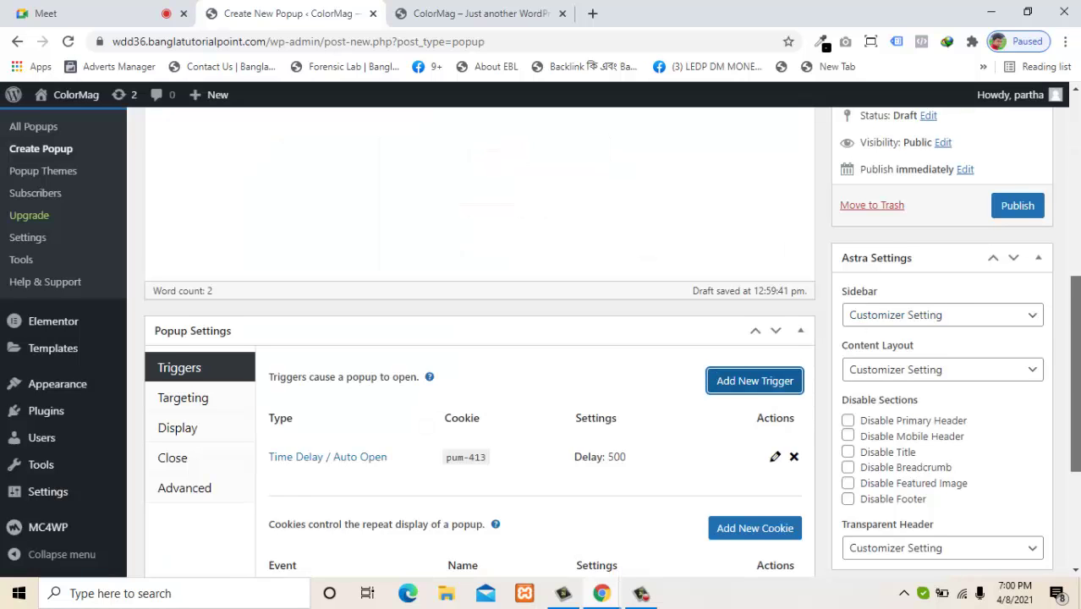
Set the cookie time of the On Popup Close cookie to 1 day and update it
{"action": "left_click_drag", "start_coordinate": [1076, 348], "coordinate": [1075, 421]}
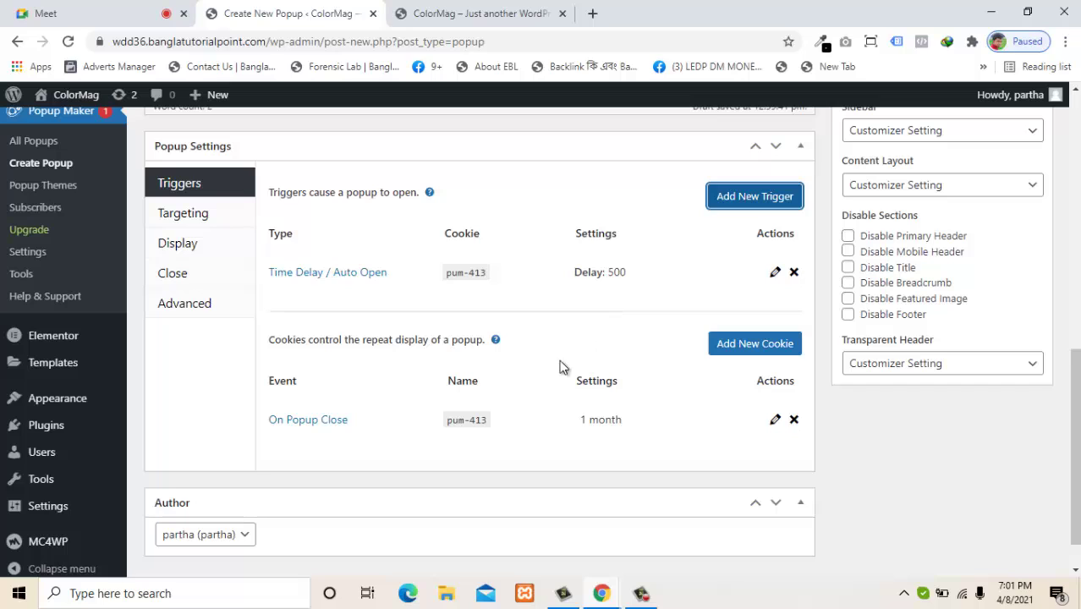
{"action": "left_click", "coordinate": [774, 420]}
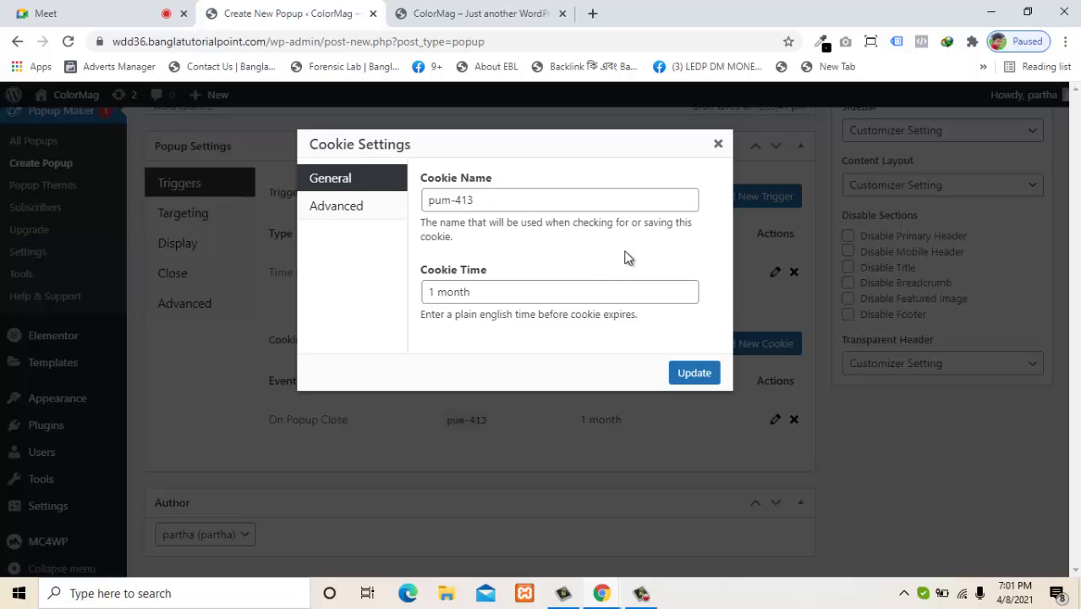
{"action": "left_click", "coordinate": [549, 292]}
{"action": "key", "text": "BackSpace"}
{"action": "key", "text": "BackSpace"}
{"action": "key", "text": "BackSpace"}
{"action": "key", "text": "BackSpace"}
{"action": "key", "text": "BackSpace"}
{"action": "key", "text": "BackSpace"}
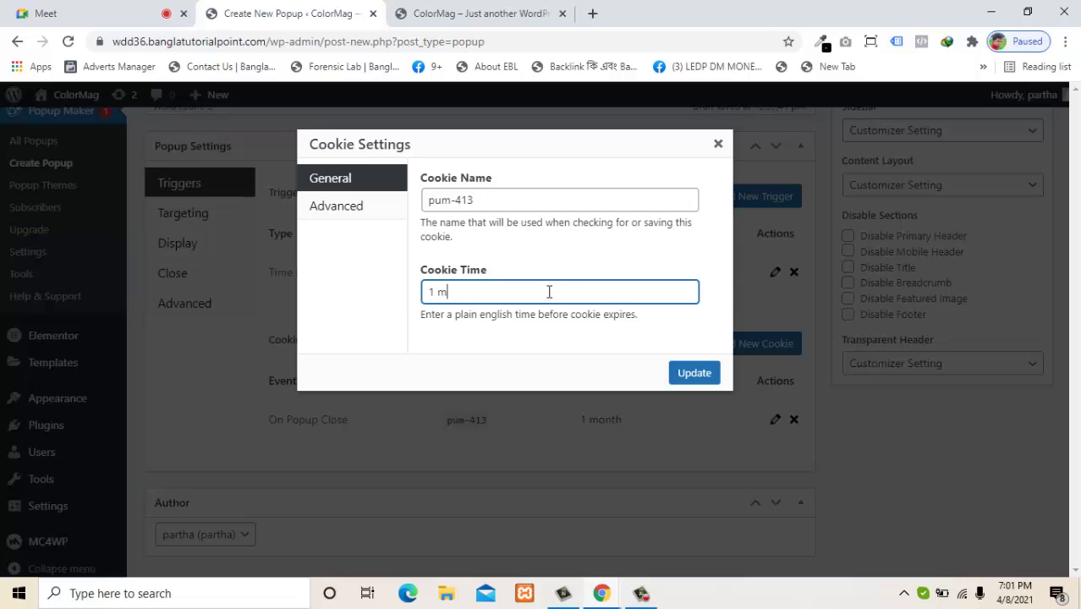
{"action": "left_click", "coordinate": [472, 338]}
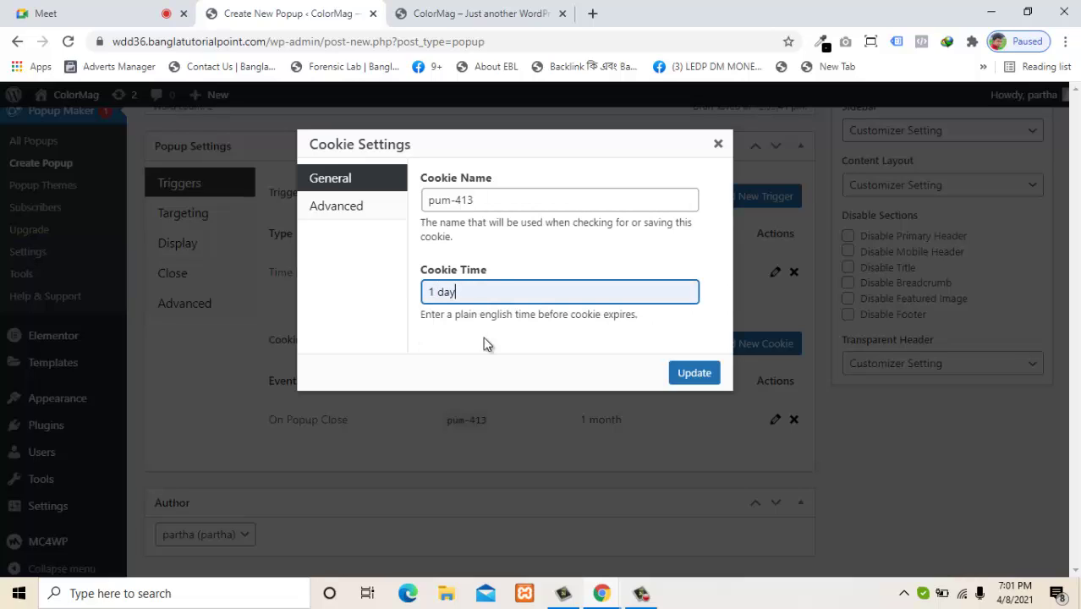
{"action": "left_click", "coordinate": [498, 343]}
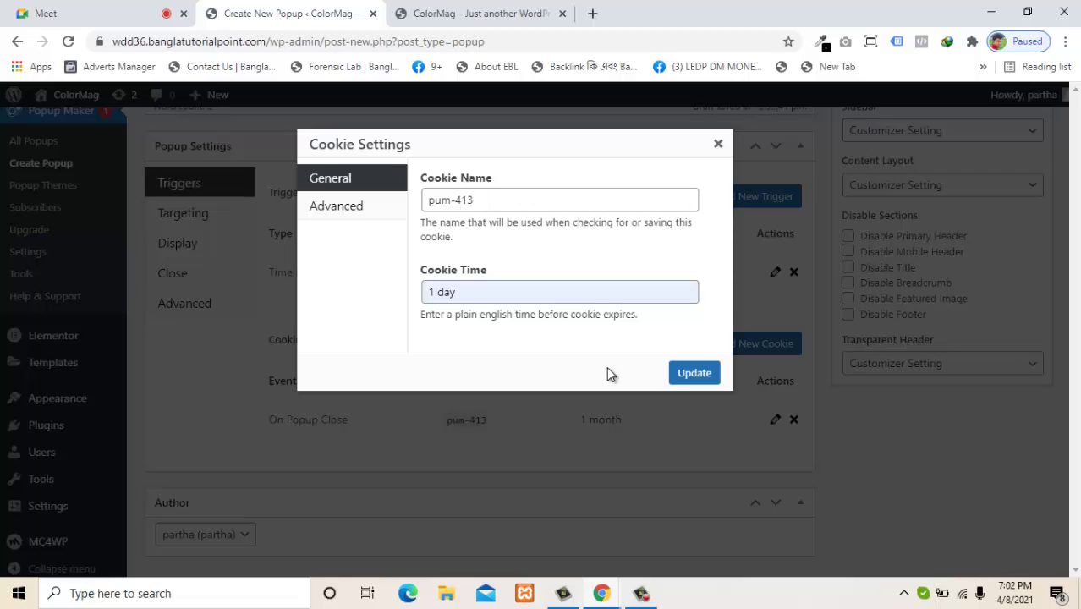
{"action": "left_click", "coordinate": [693, 378]}
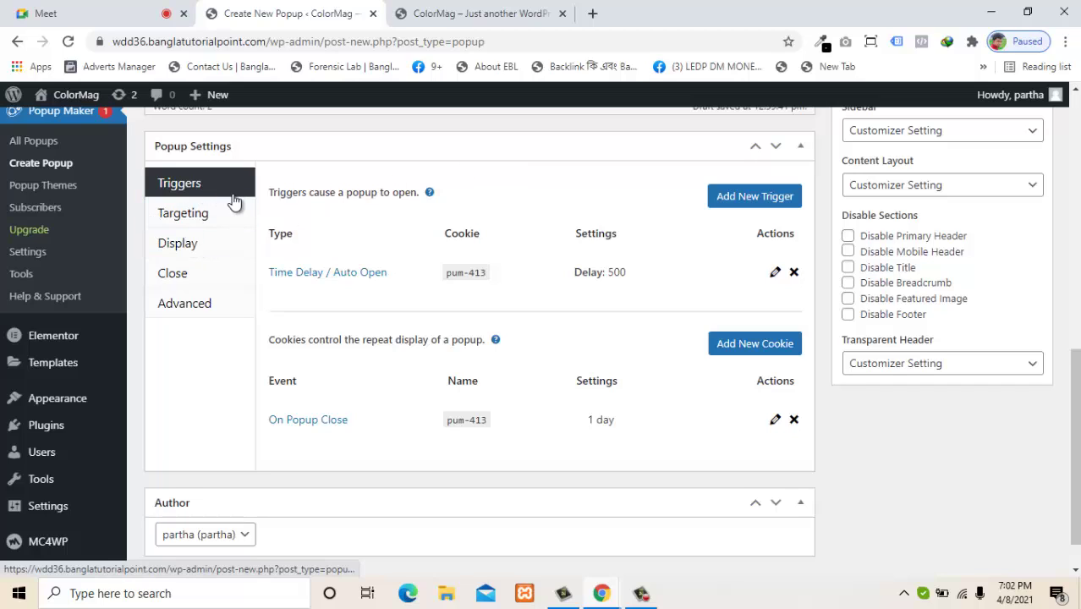
Add an All Pages condition to the popup's targeting settings
{"action": "left_click", "coordinate": [213, 220]}
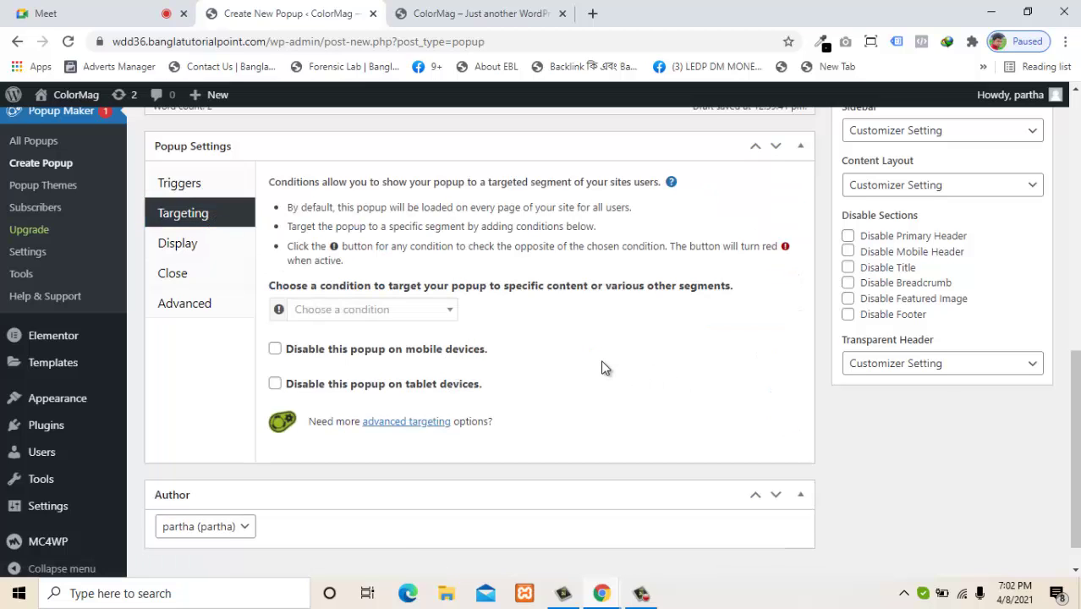
{"action": "left_click", "coordinate": [452, 317]}
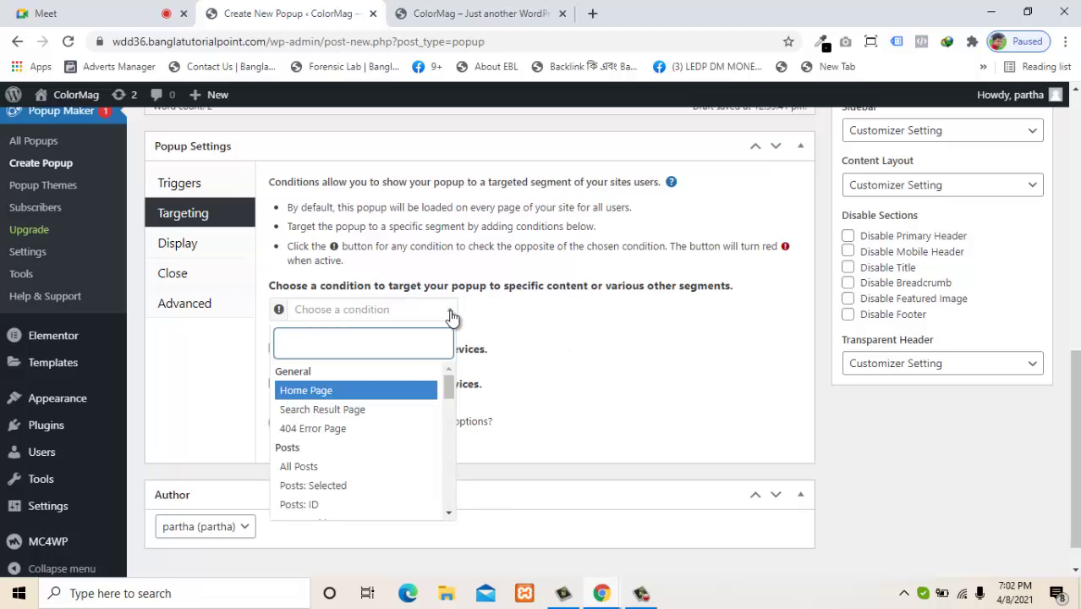
{"action": "left_click", "coordinate": [451, 317]}
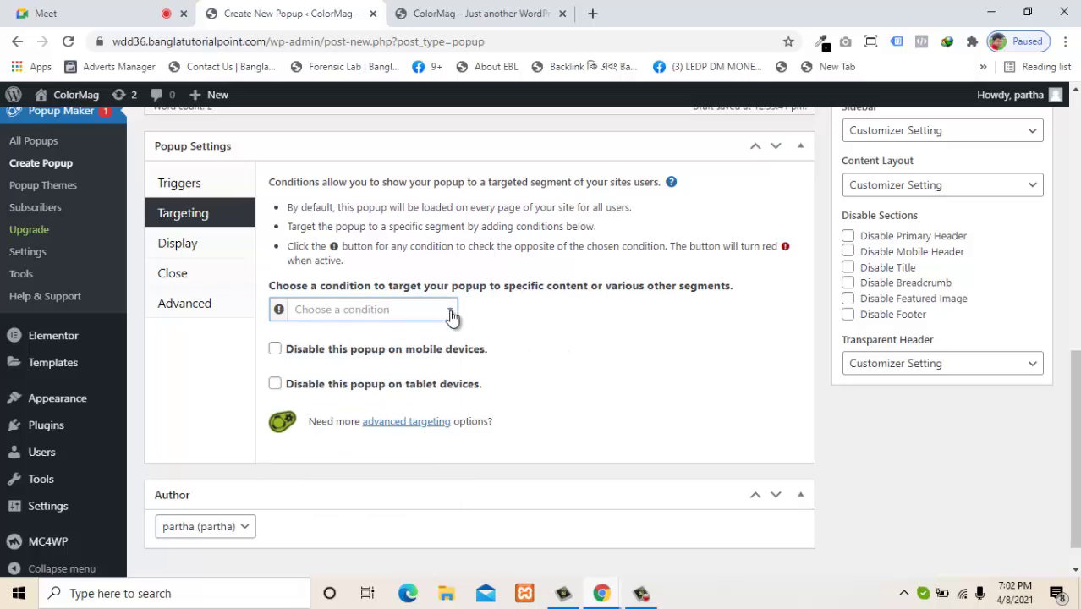
{"action": "left_click", "coordinate": [452, 317]}
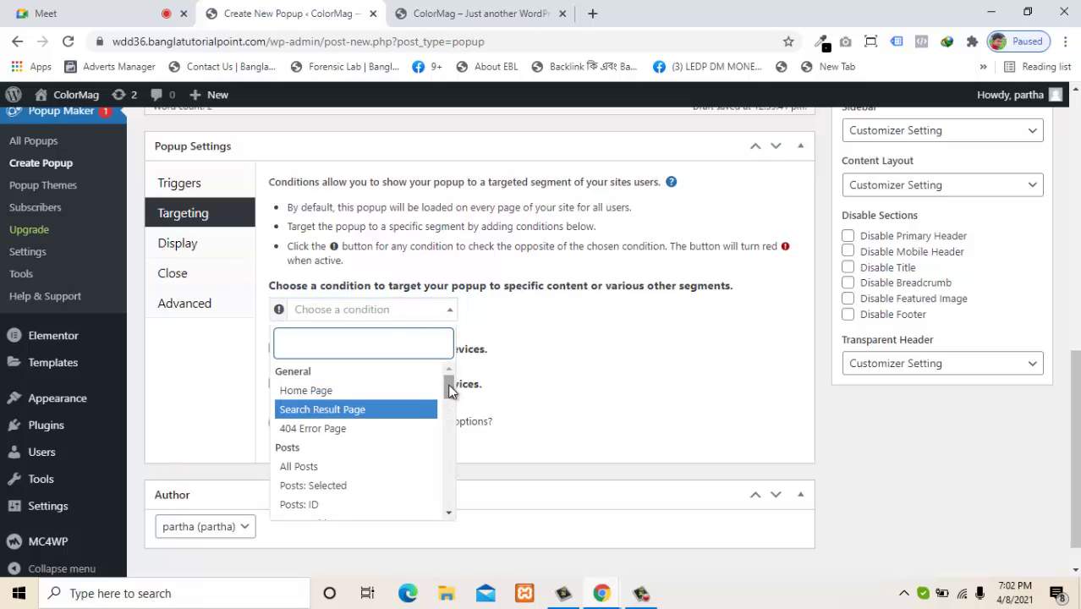
{"action": "scroll", "coordinate": [449, 406], "scroll_direction": "down", "scroll_amount": 3}
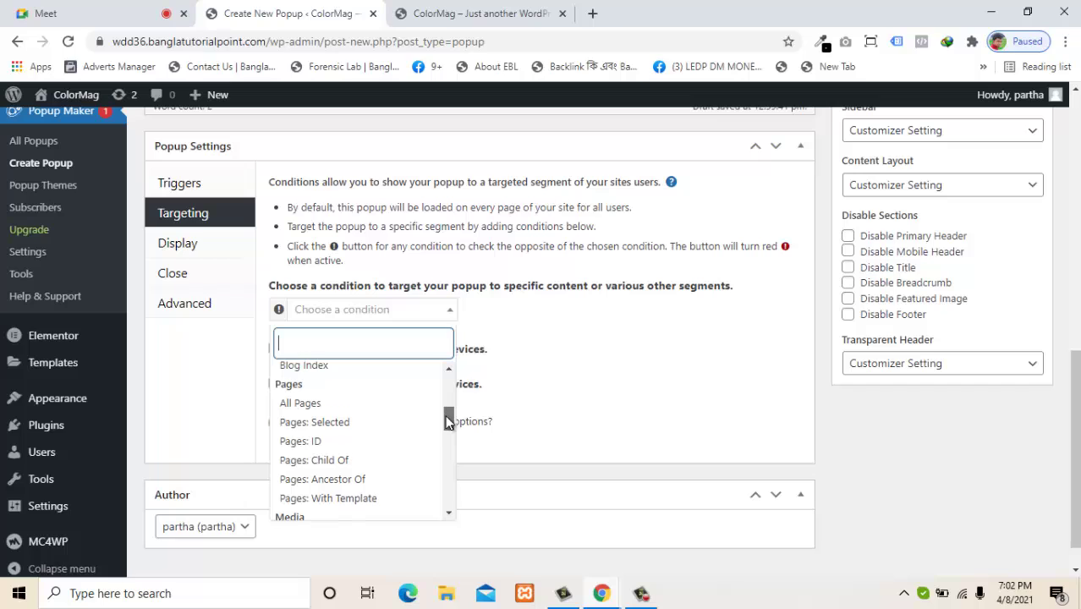
{"action": "scroll", "coordinate": [449, 420], "scroll_direction": "up", "scroll_amount": 1}
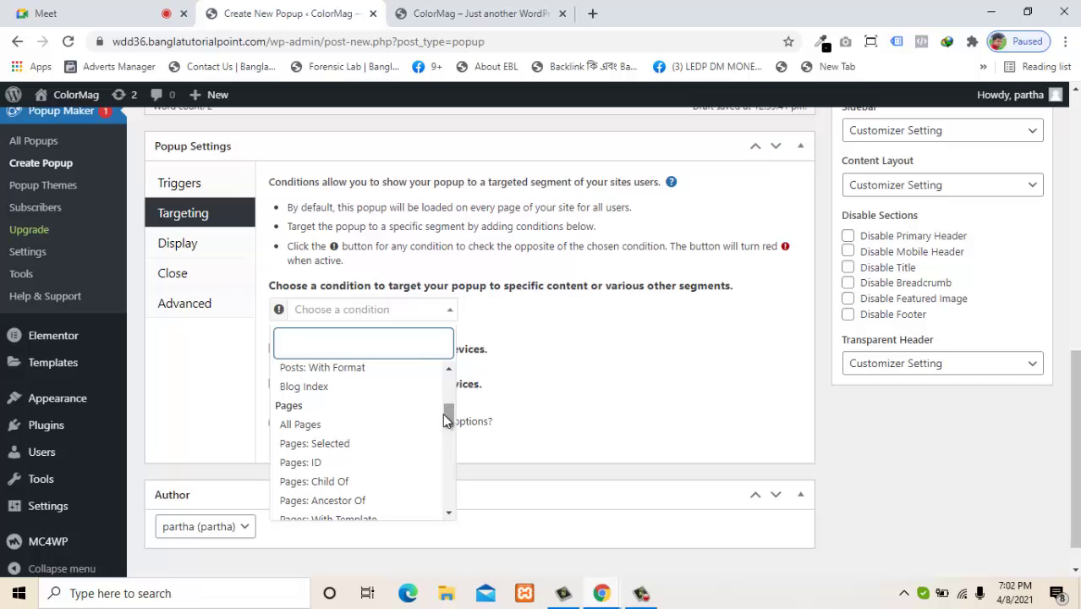
{"action": "left_click", "coordinate": [361, 424]}
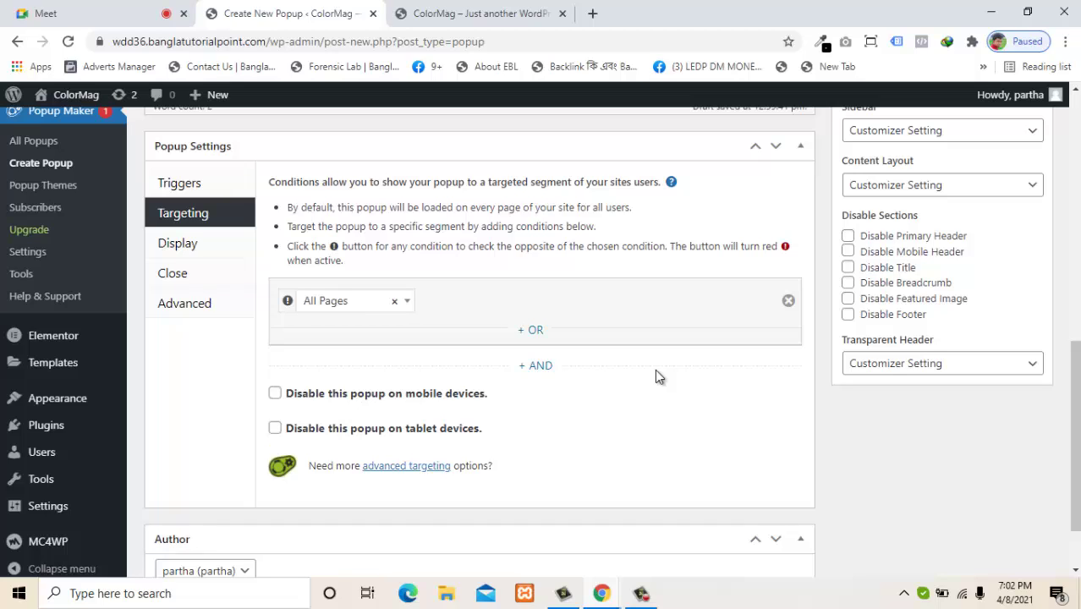
Replace the popup's targeting condition with Home Page
{"action": "left_click", "coordinate": [394, 302]}
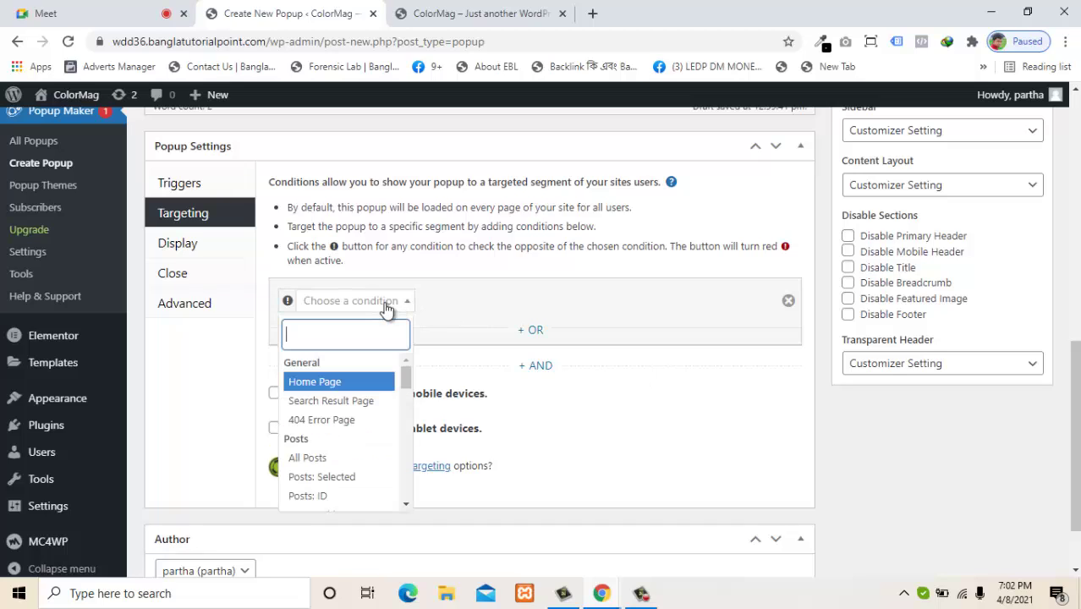
{"action": "left_click", "coordinate": [336, 383]}
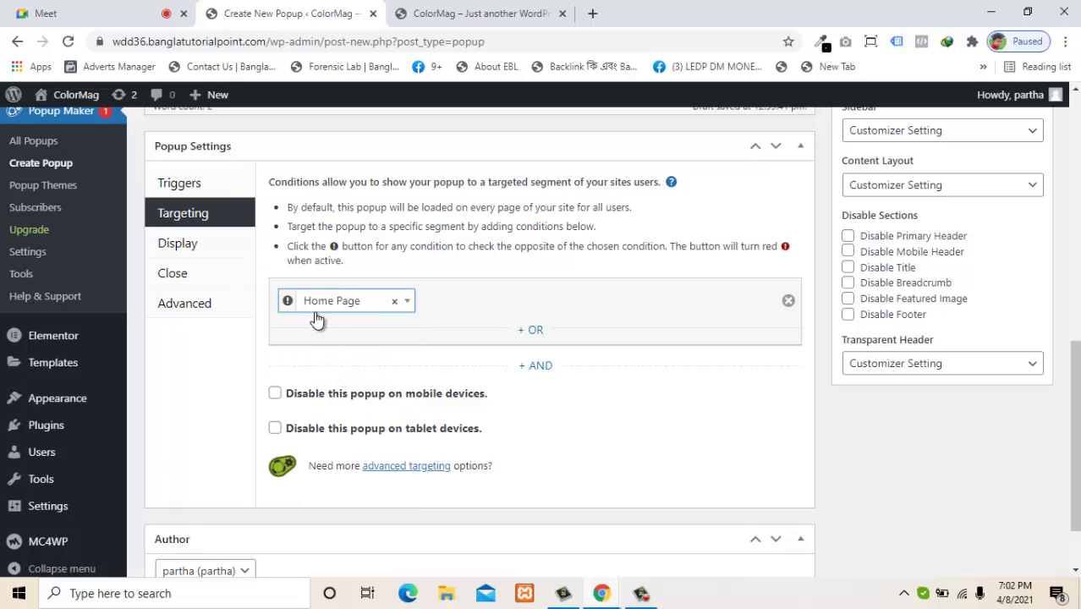
Look through the available targeting conditions and set the popup's condition back to All Pages
{"action": "left_click", "coordinate": [409, 301]}
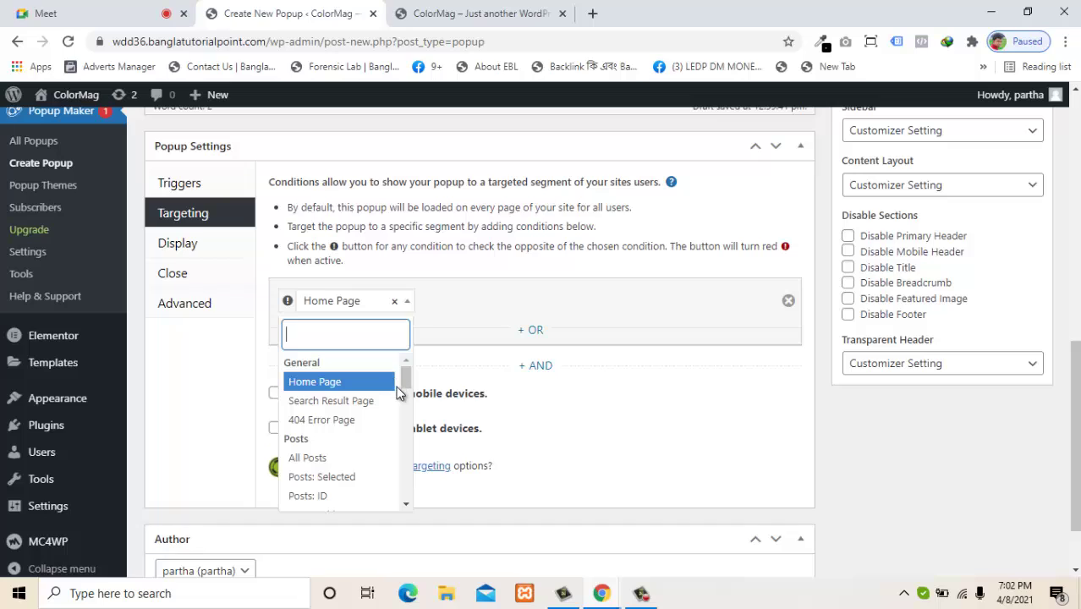
{"action": "left_click_drag", "start_coordinate": [402, 386], "coordinate": [404, 393]}
{"action": "scroll", "coordinate": [405, 395], "scroll_direction": "down", "scroll_amount": 1}
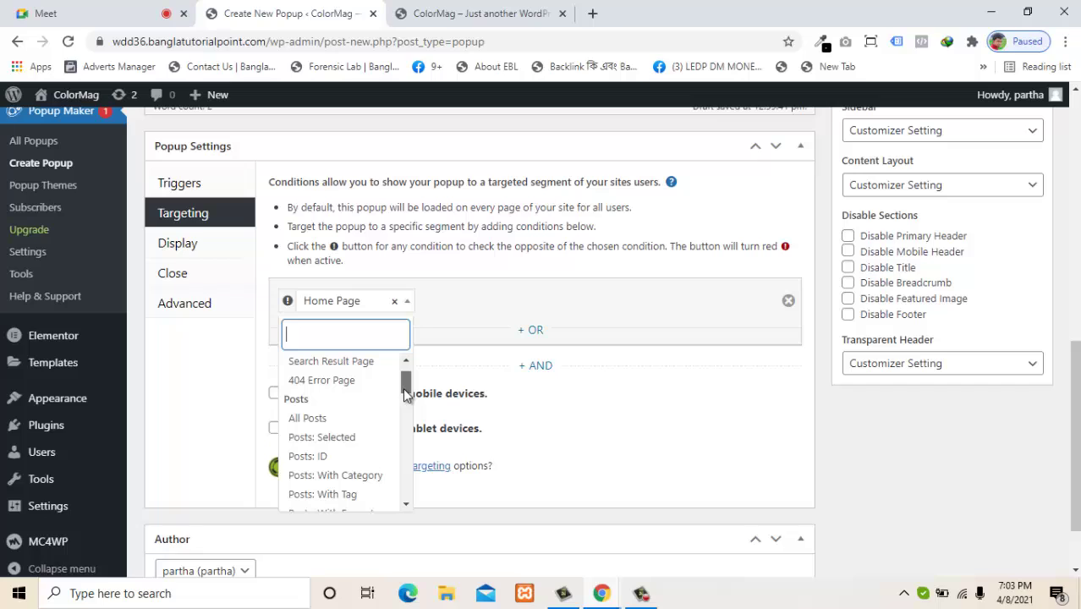
{"action": "scroll", "coordinate": [399, 391], "scroll_direction": "down", "scroll_amount": 1}
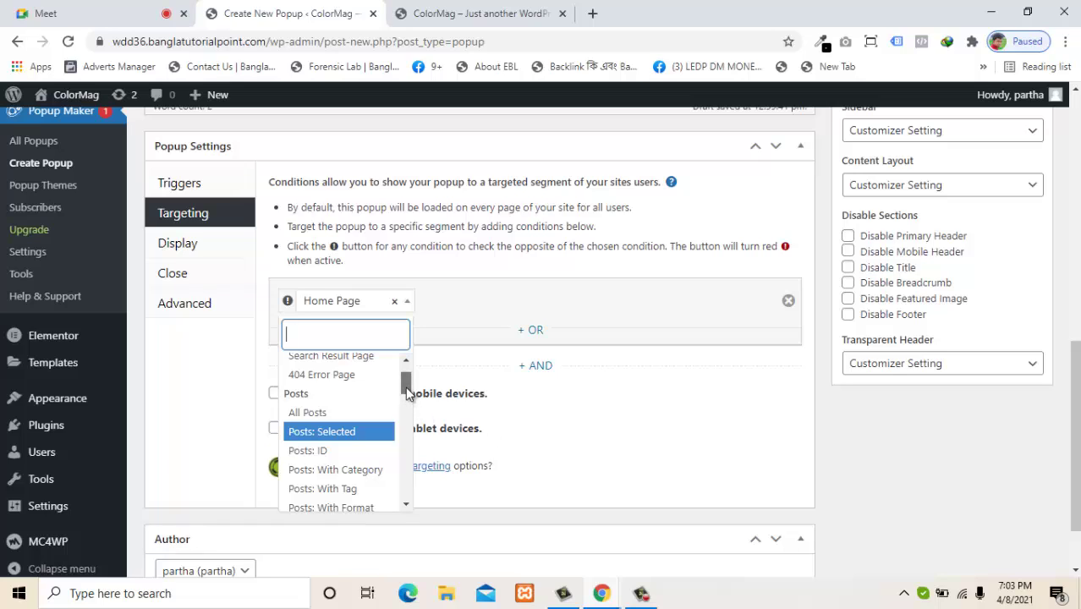
{"action": "left_click_drag", "start_coordinate": [405, 388], "coordinate": [405, 386]}
{"action": "scroll", "coordinate": [405, 385], "scroll_direction": "up", "scroll_amount": 1}
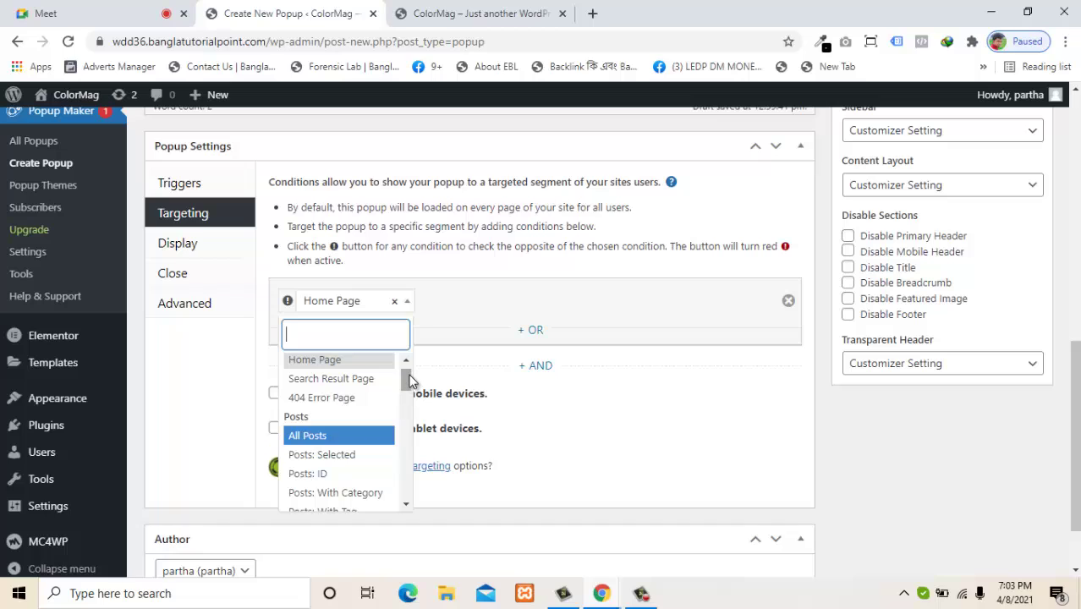
{"action": "scroll", "coordinate": [407, 385], "scroll_direction": "down", "scroll_amount": 5}
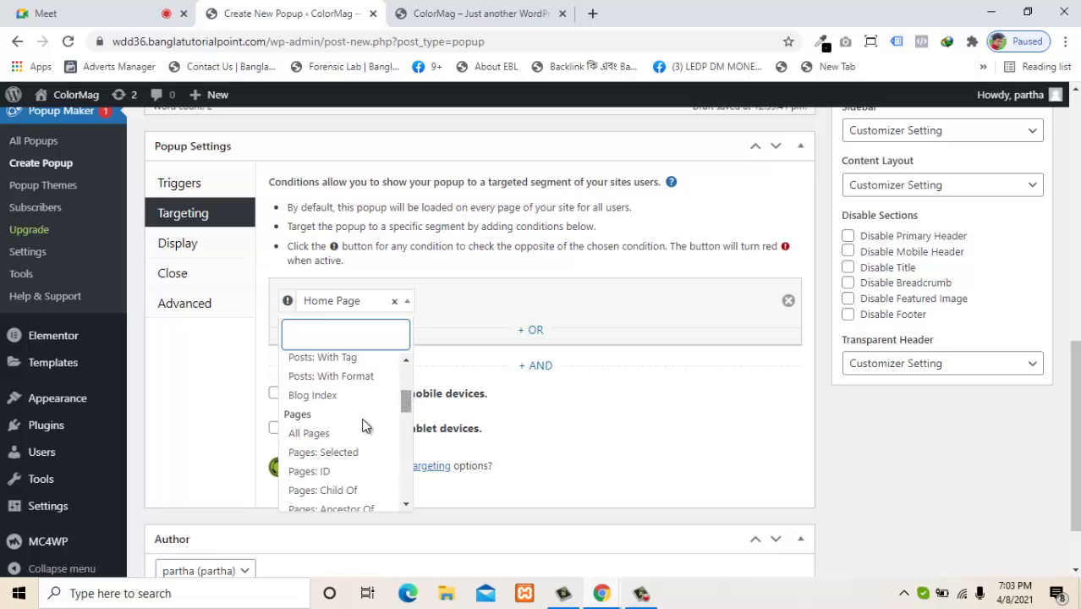
{"action": "left_click", "coordinate": [319, 441]}
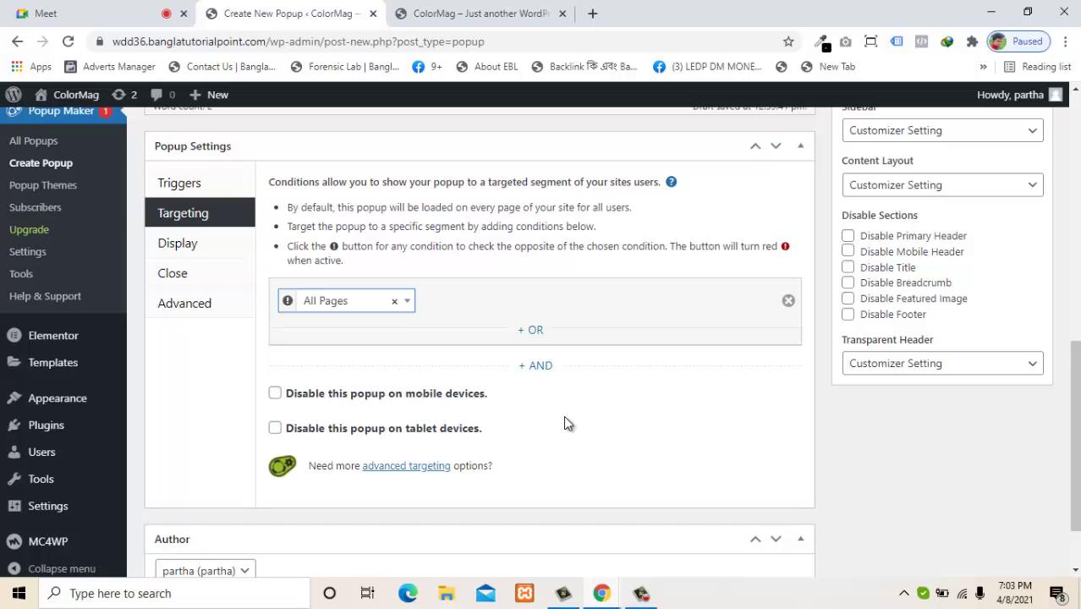
Try Hello Box as the popup theme in the display settings, and return the theme to Default Theme
{"action": "left_click", "coordinate": [188, 245]}
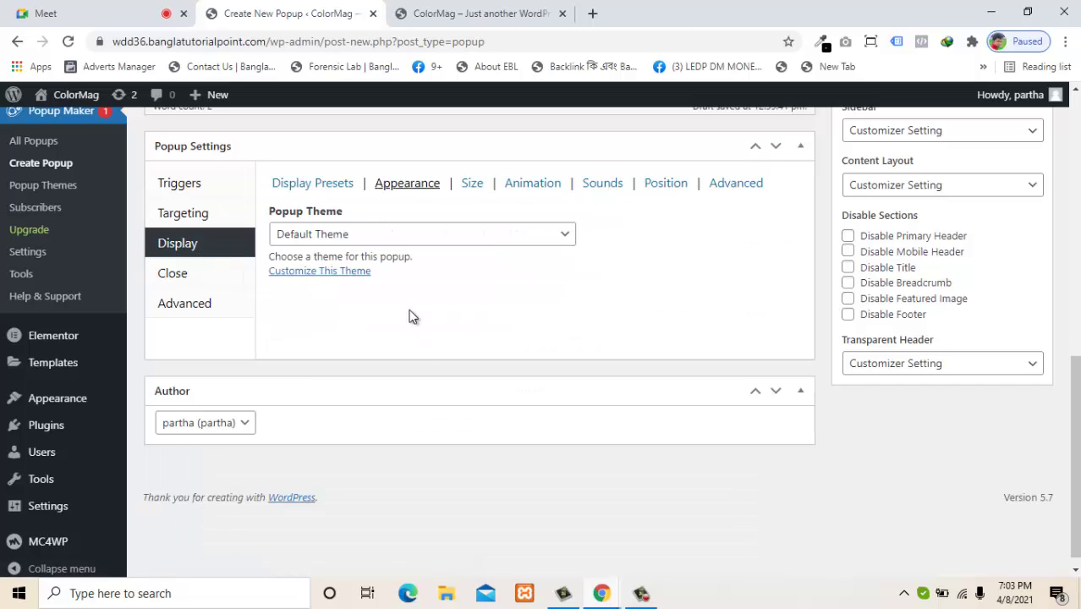
{"action": "left_click", "coordinate": [452, 241]}
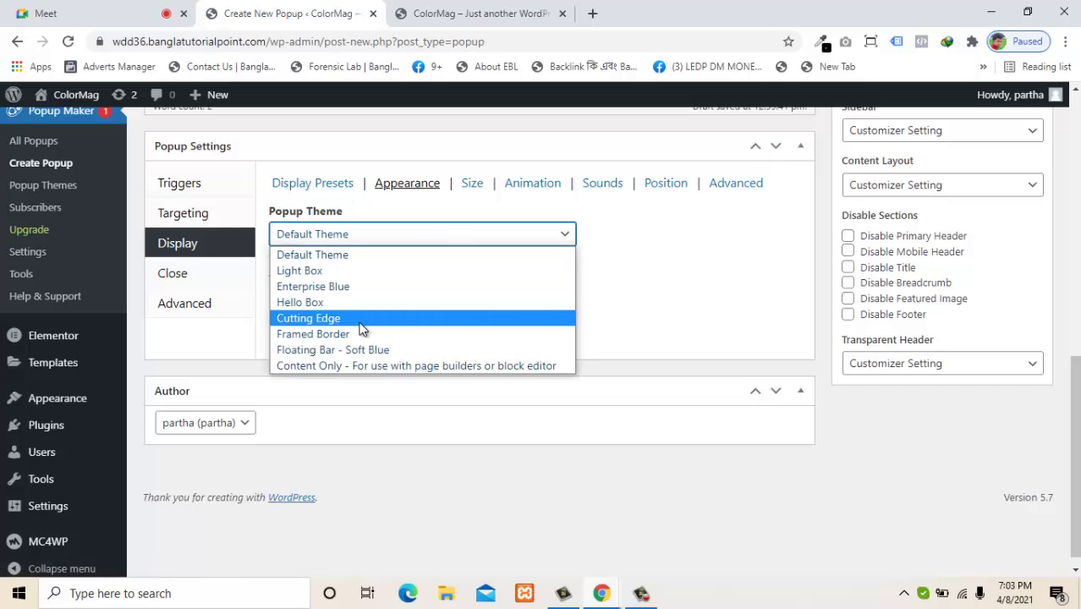
{"action": "left_click", "coordinate": [699, 344]}
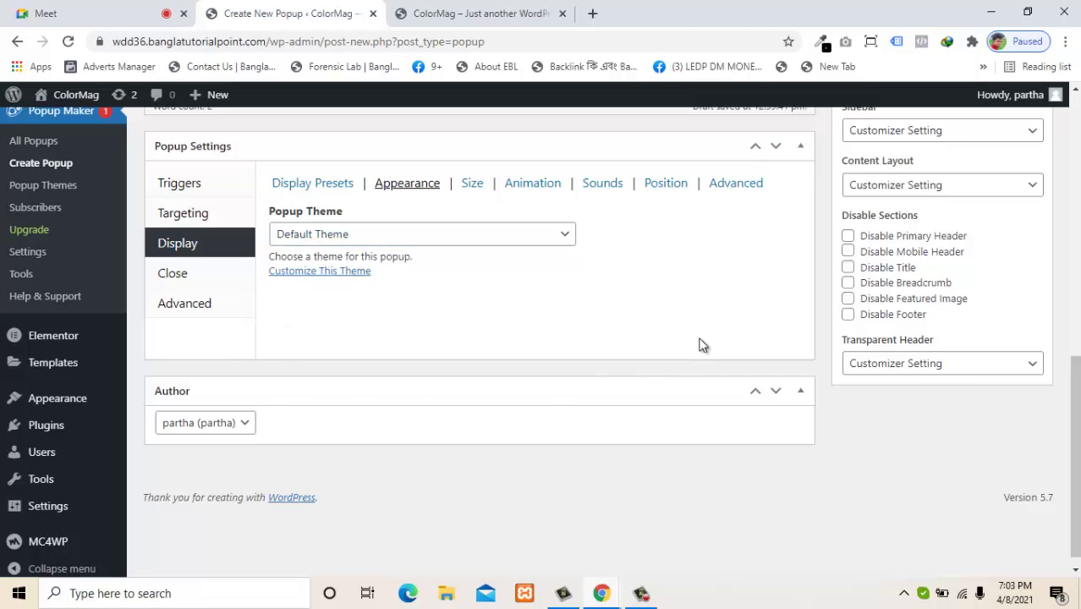
{"action": "left_click", "coordinate": [499, 235]}
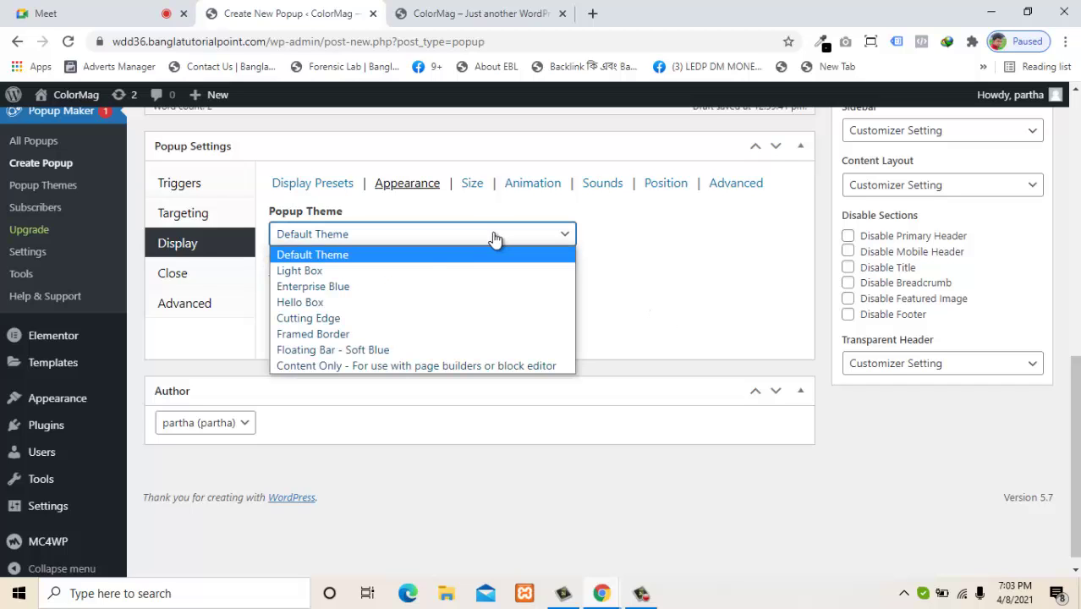
{"action": "left_click", "coordinate": [385, 303]}
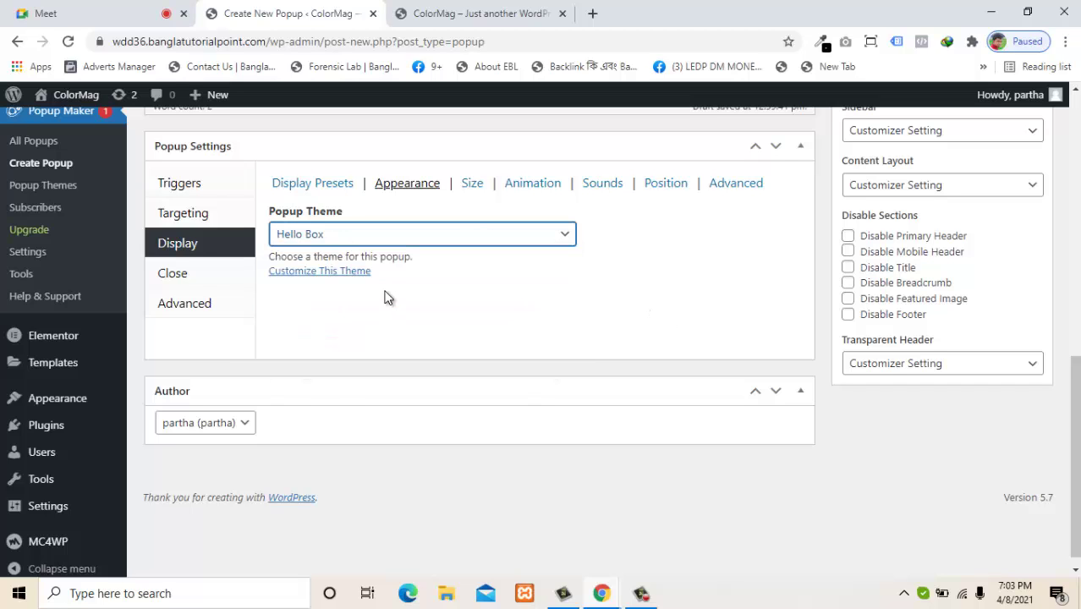
{"action": "left_click", "coordinate": [420, 242]}
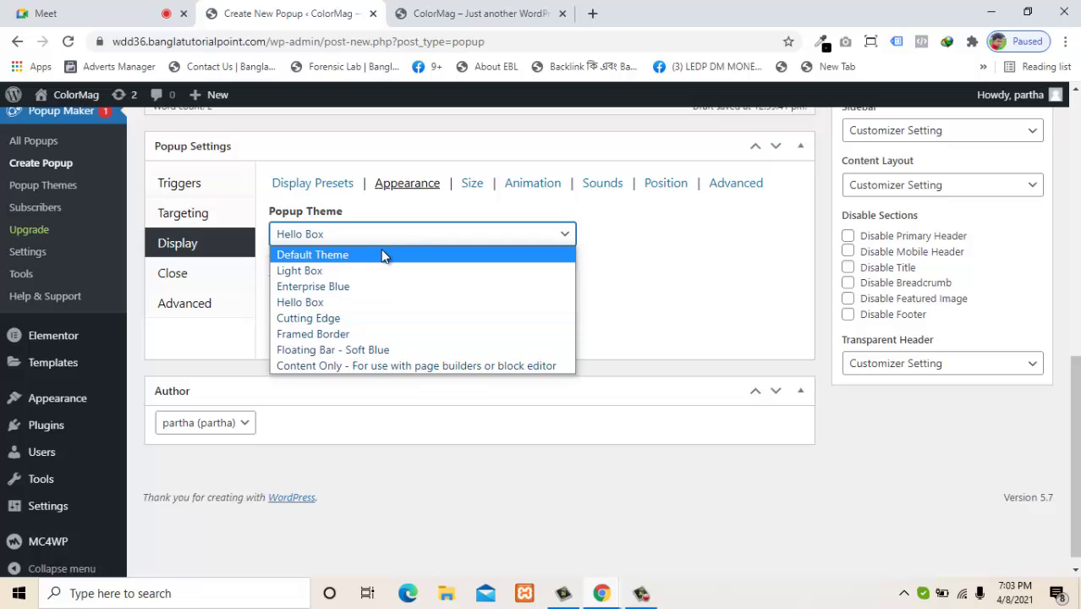
{"action": "left_click", "coordinate": [379, 256]}
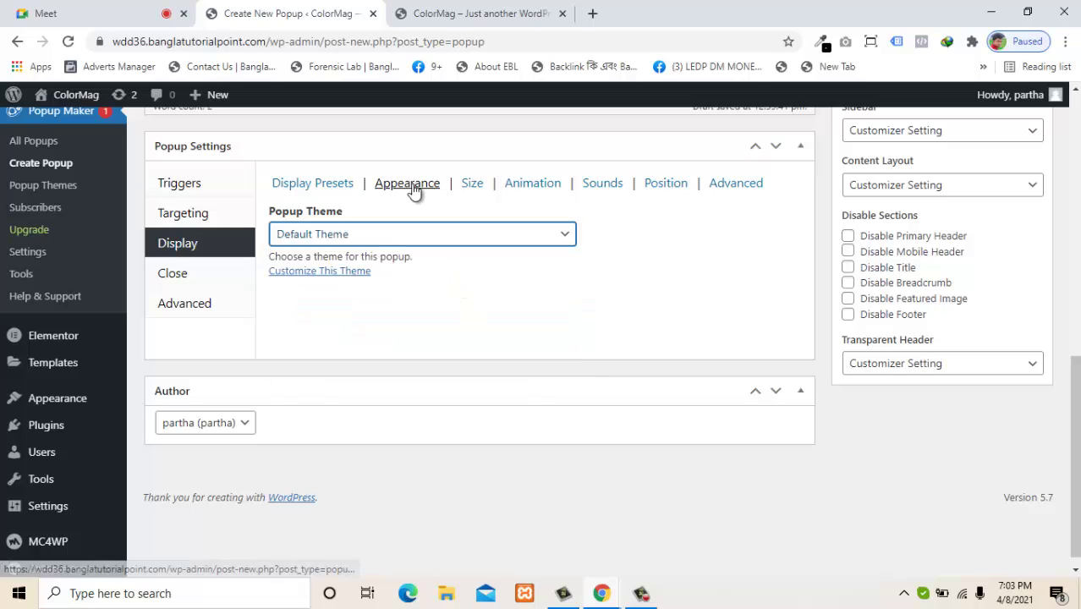
Examine the popup's display options for size, animation, opening sound, position and advanced behaviour
{"action": "left_click", "coordinate": [469, 188]}
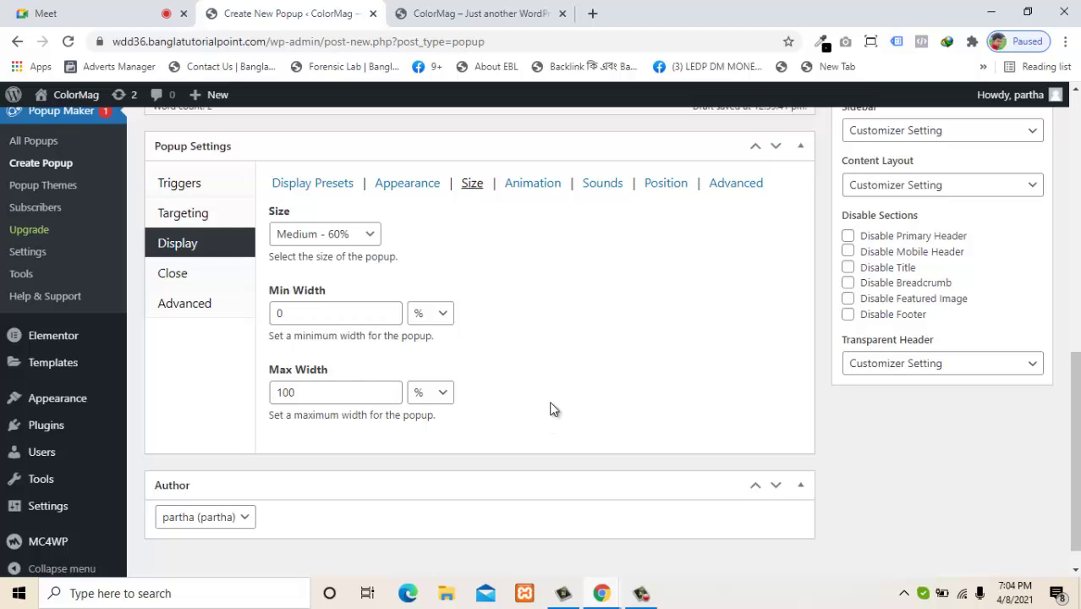
{"action": "left_click", "coordinate": [541, 193]}
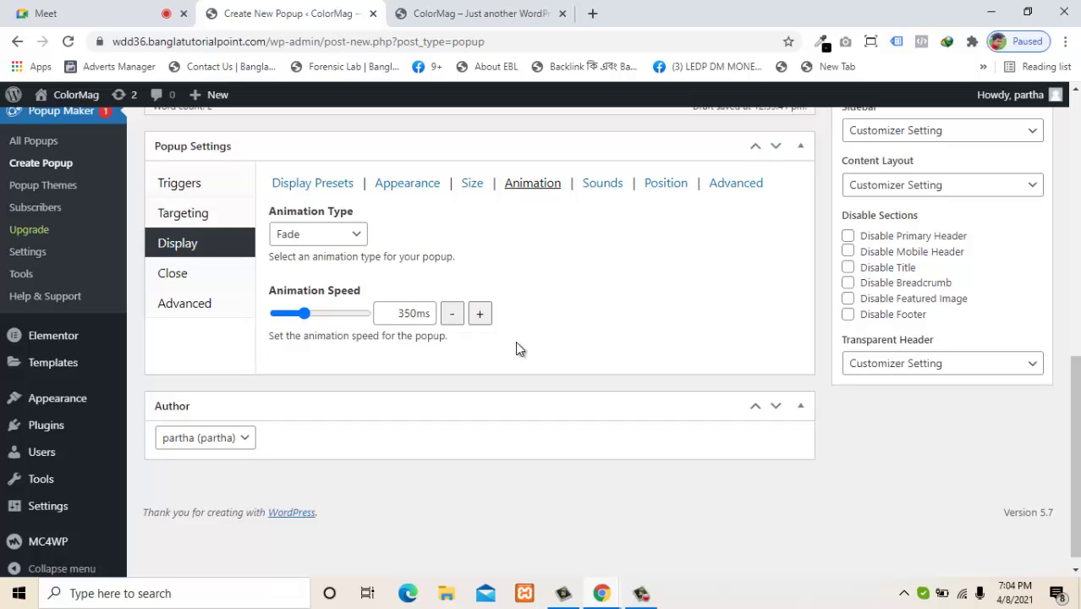
{"action": "left_click", "coordinate": [599, 191]}
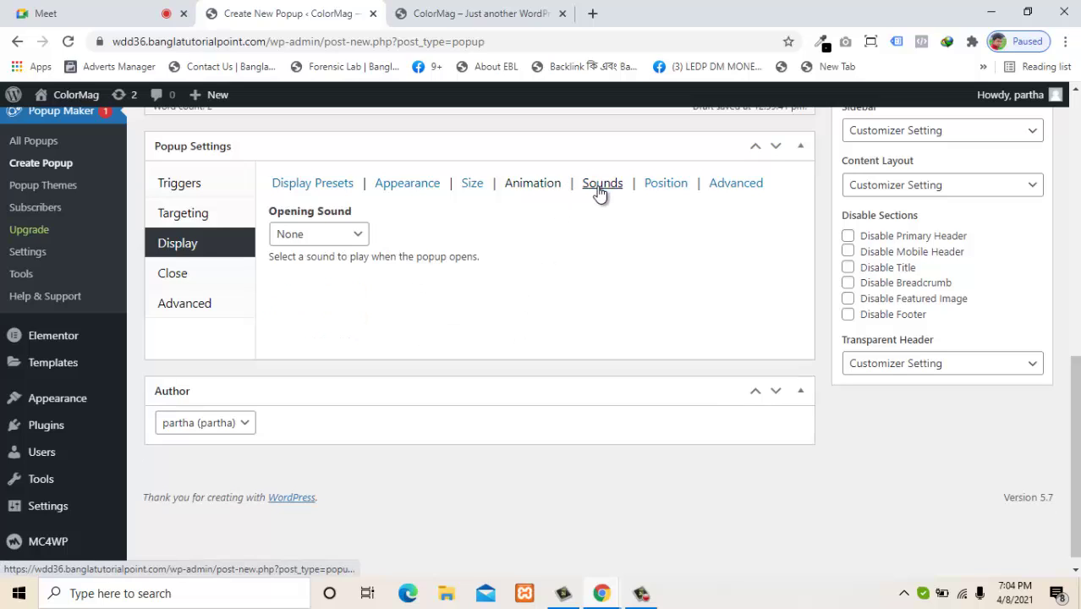
{"action": "left_click", "coordinate": [358, 236]}
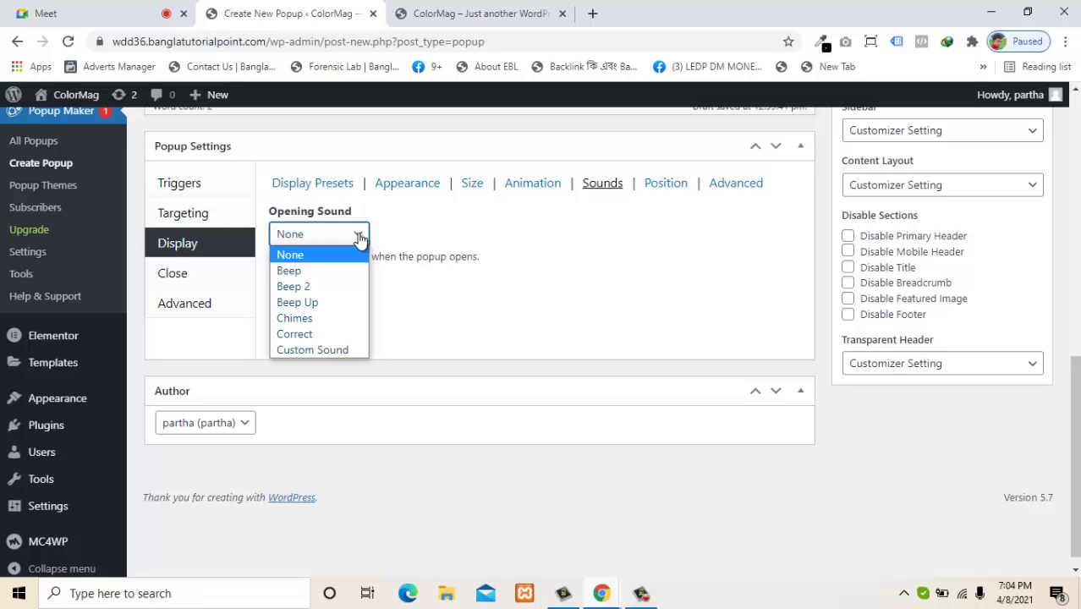
{"action": "left_click", "coordinate": [545, 251]}
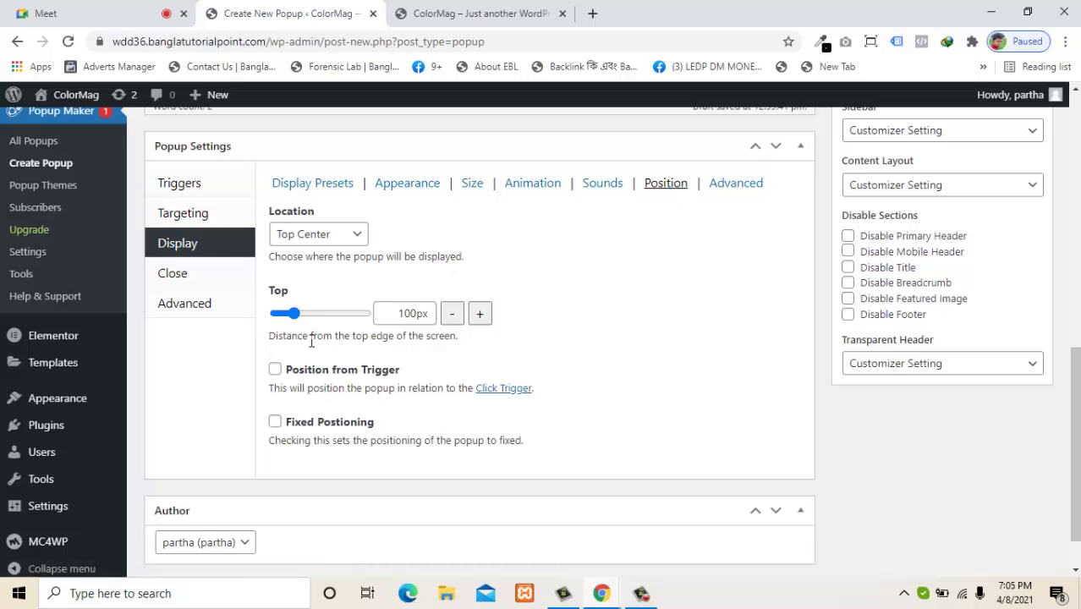
{"action": "left_click_drag", "start_coordinate": [351, 338], "coordinate": [458, 343]}
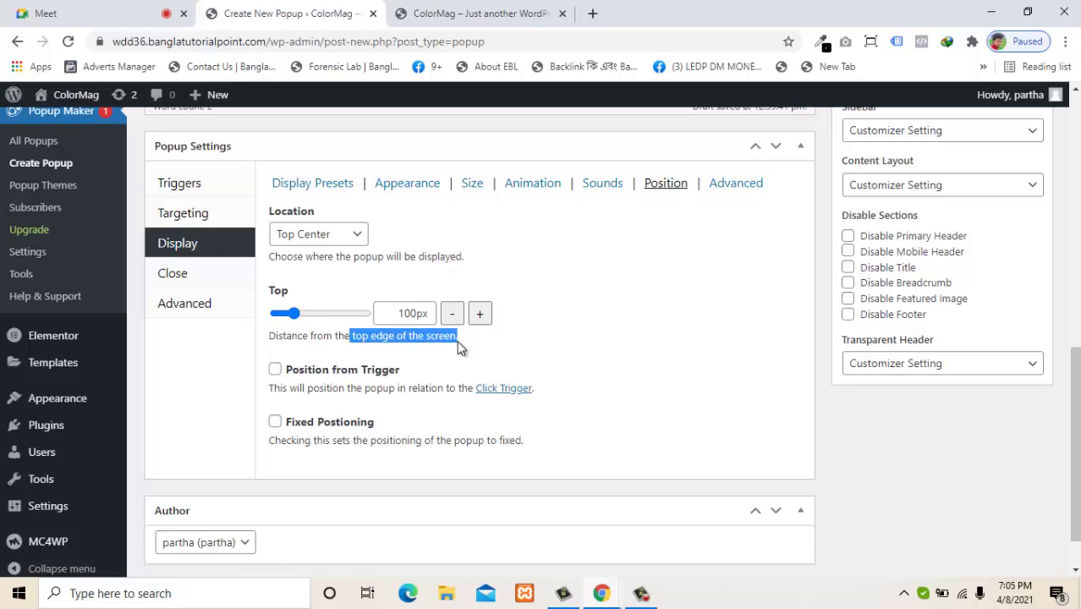
{"action": "left_click", "coordinate": [491, 350]}
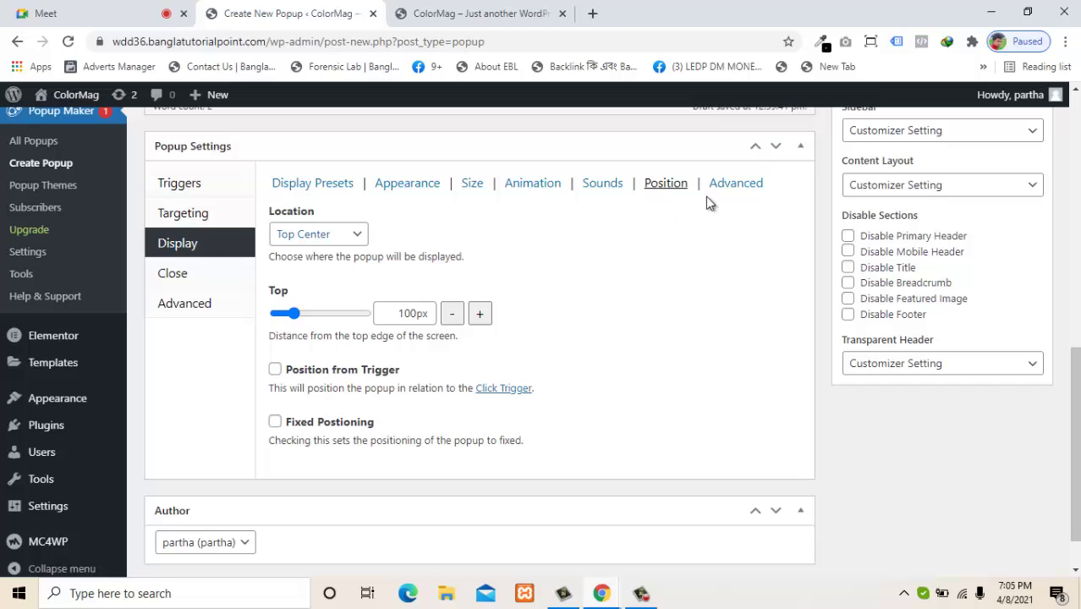
{"action": "left_click", "coordinate": [727, 185]}
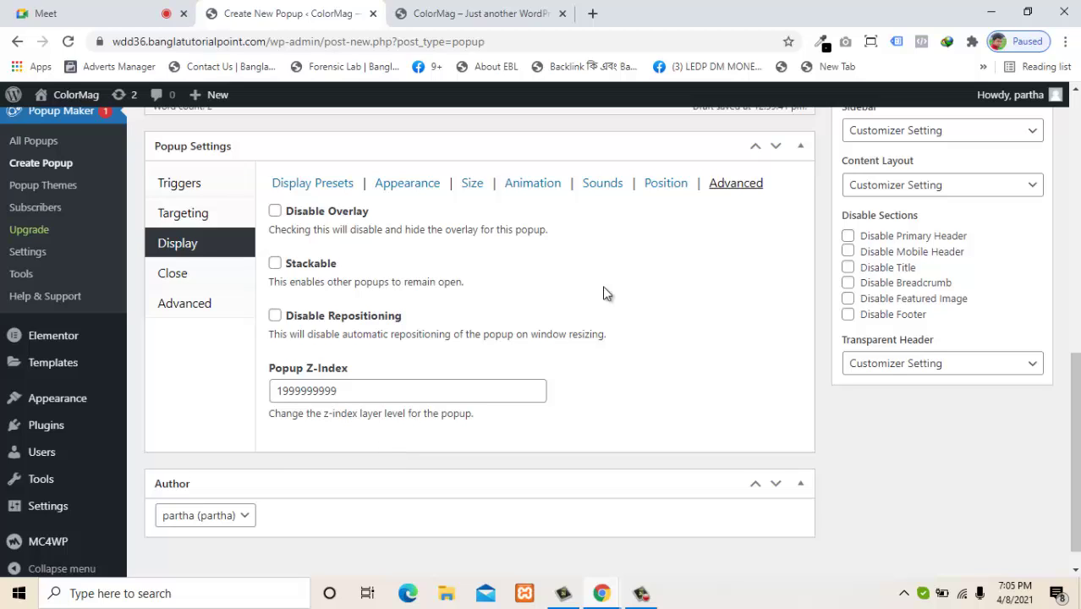
Apply the Center Popup display preset to the popup
{"action": "left_click", "coordinate": [320, 186]}
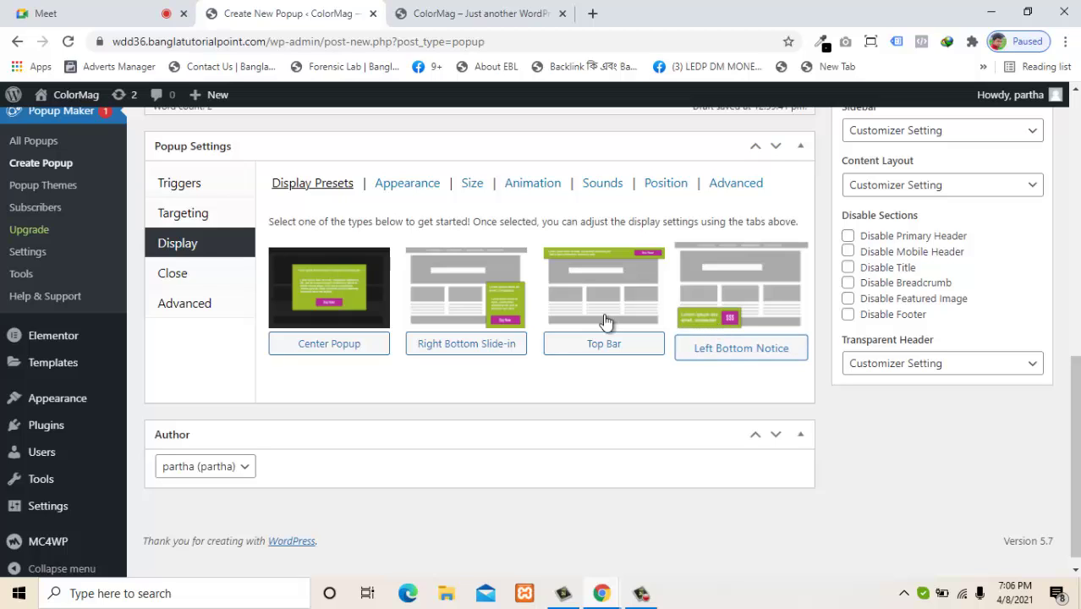
{"action": "left_click", "coordinate": [320, 281]}
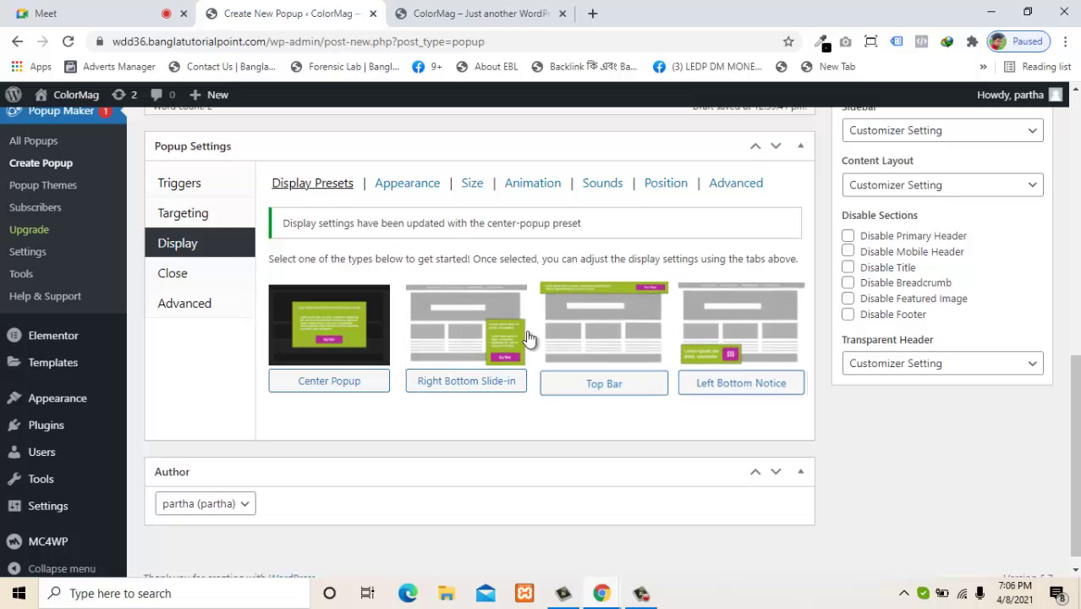
Review the popup's close button and advanced settings, and return to its trigger and cookie list
{"action": "left_click", "coordinate": [191, 276]}
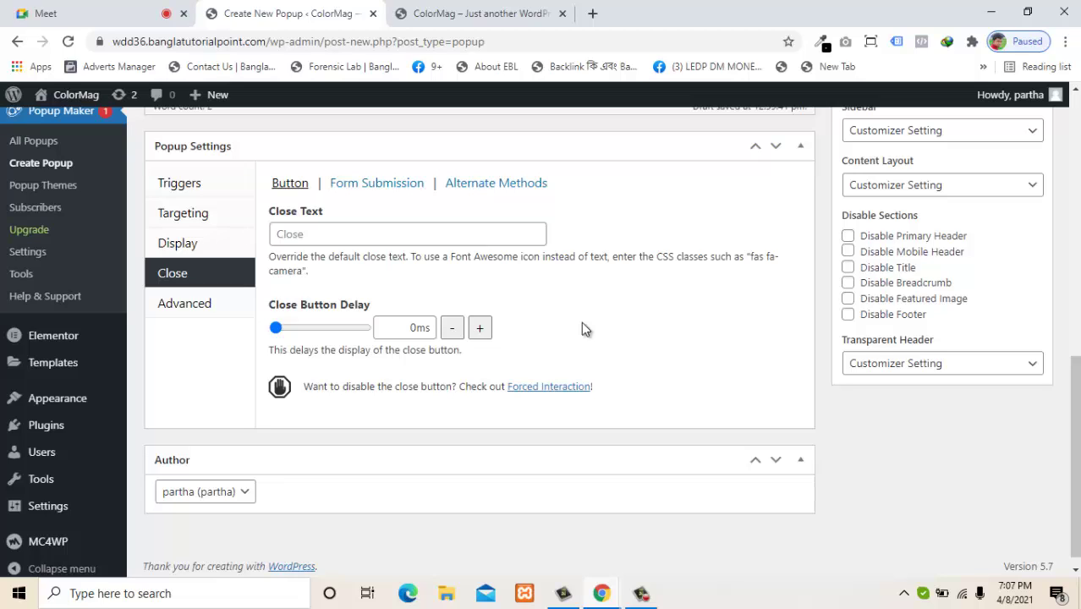
{"action": "left_click", "coordinate": [203, 306]}
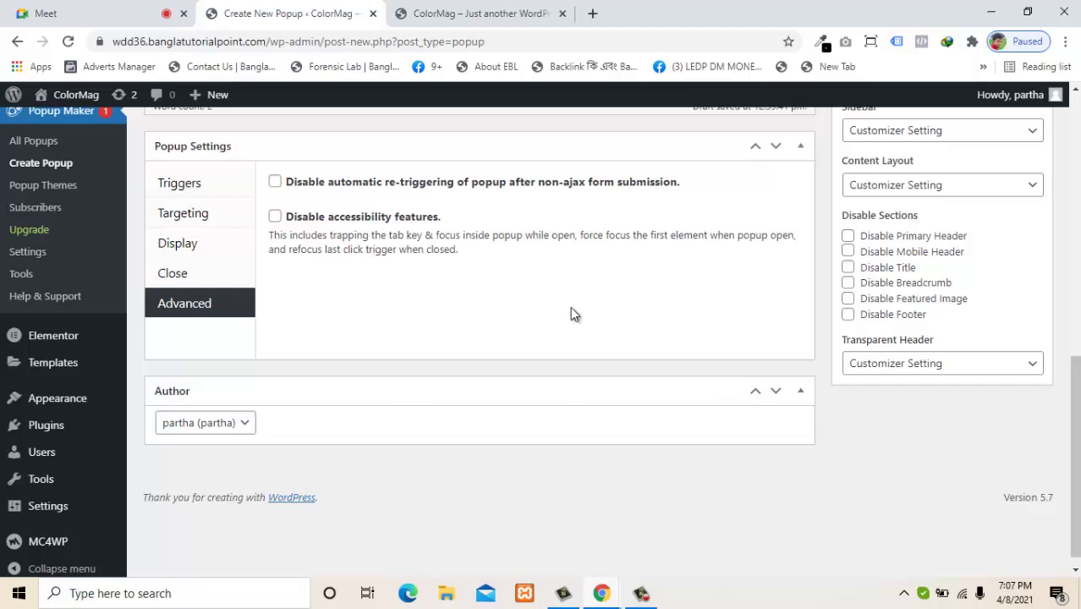
{"action": "left_click", "coordinate": [208, 190]}
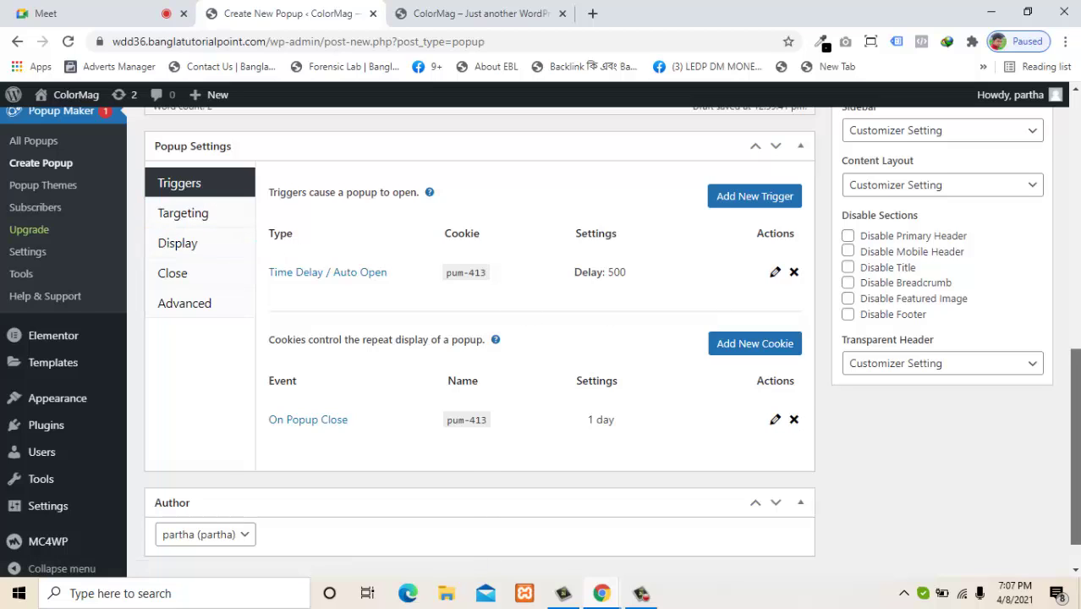
Publish the test popup with its Get 30% off heading
{"action": "scroll", "coordinate": [928, 336], "scroll_direction": "down", "scroll_amount": 1}
{"action": "scroll", "coordinate": [930, 355], "scroll_direction": "up", "scroll_amount": 6}
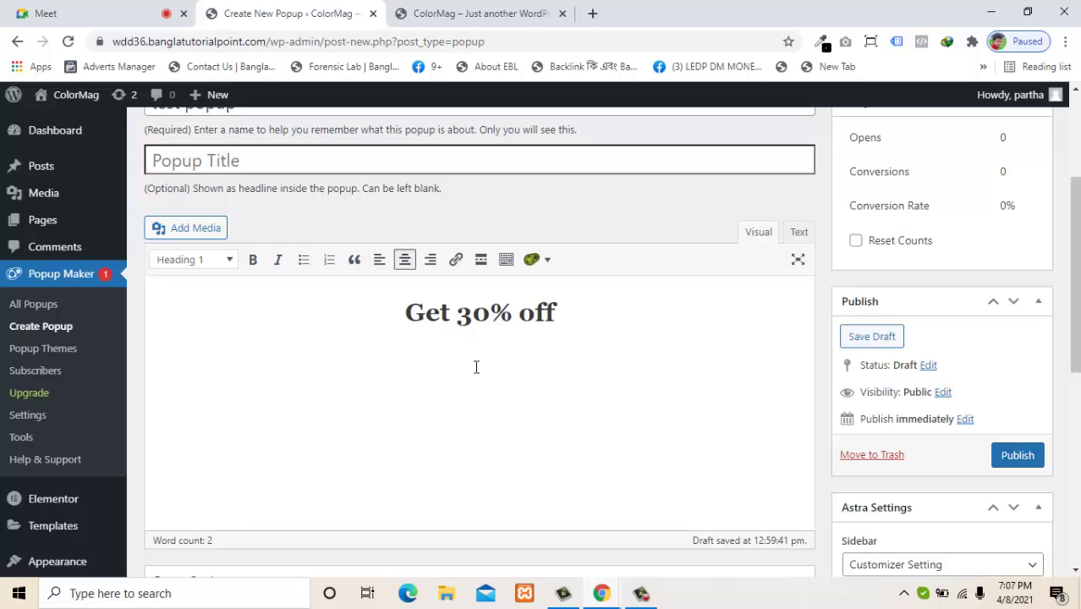
{"action": "left_click_drag", "start_coordinate": [398, 318], "coordinate": [620, 331]}
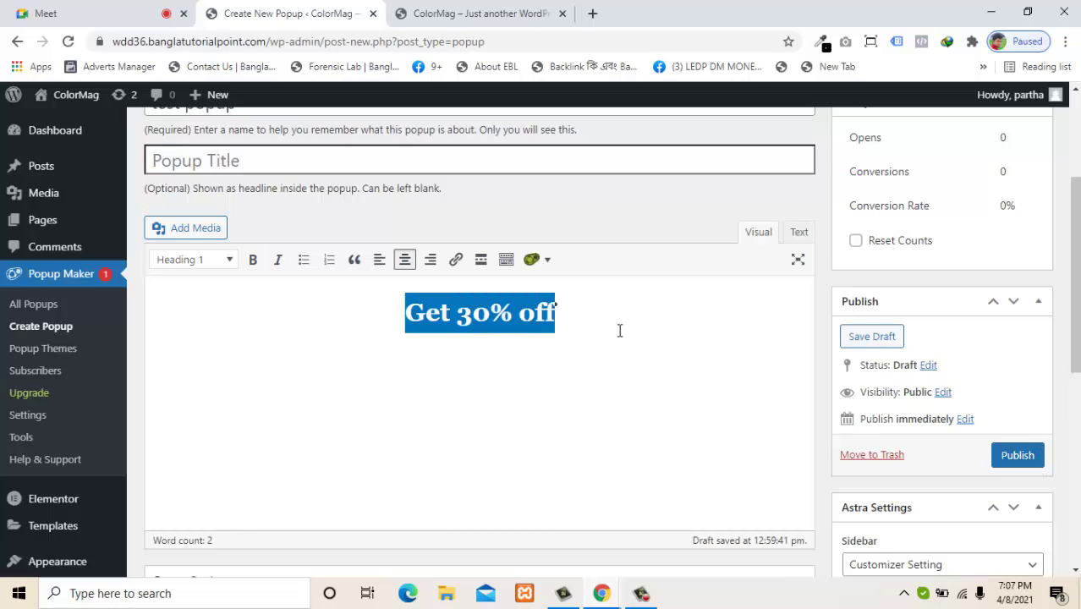
{"action": "left_click", "coordinate": [661, 338]}
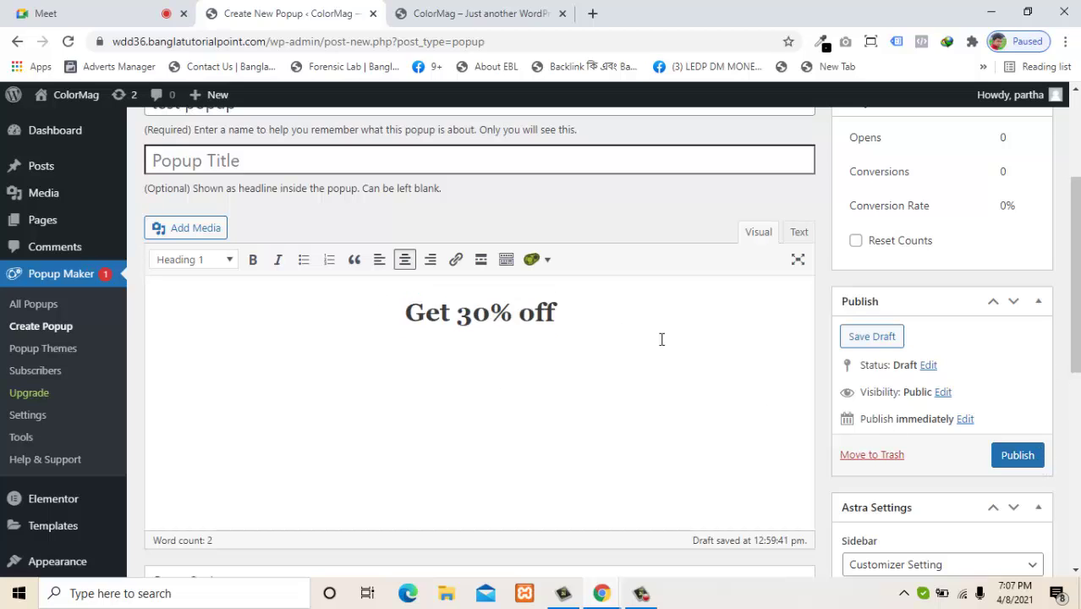
{"action": "left_click", "coordinate": [1018, 458]}
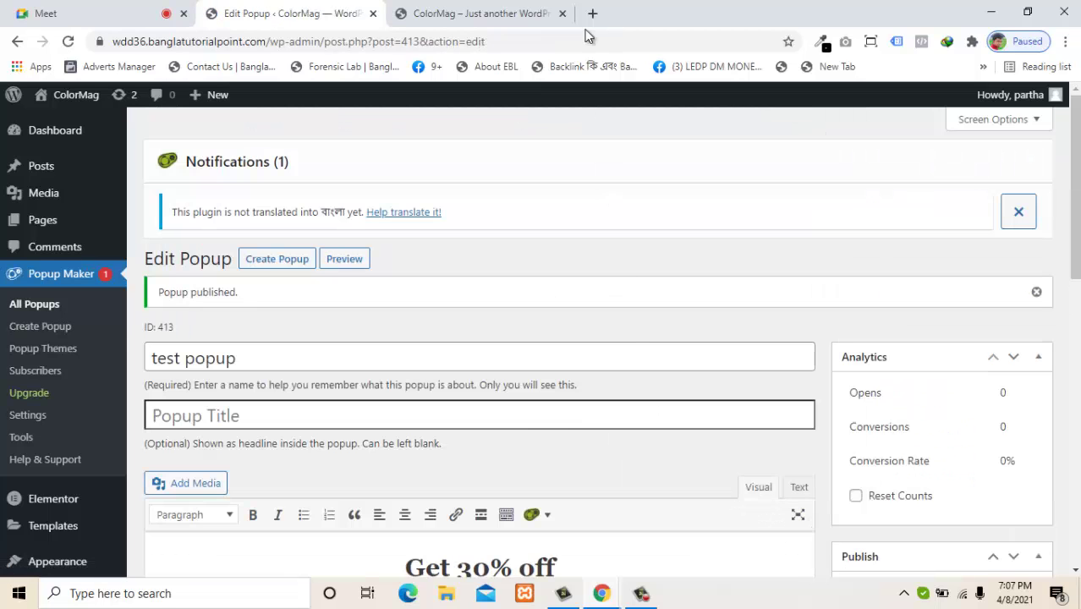
Reload the site's home page to test the published popup, and close the popup when it opens
{"action": "left_click", "coordinate": [472, 8]}
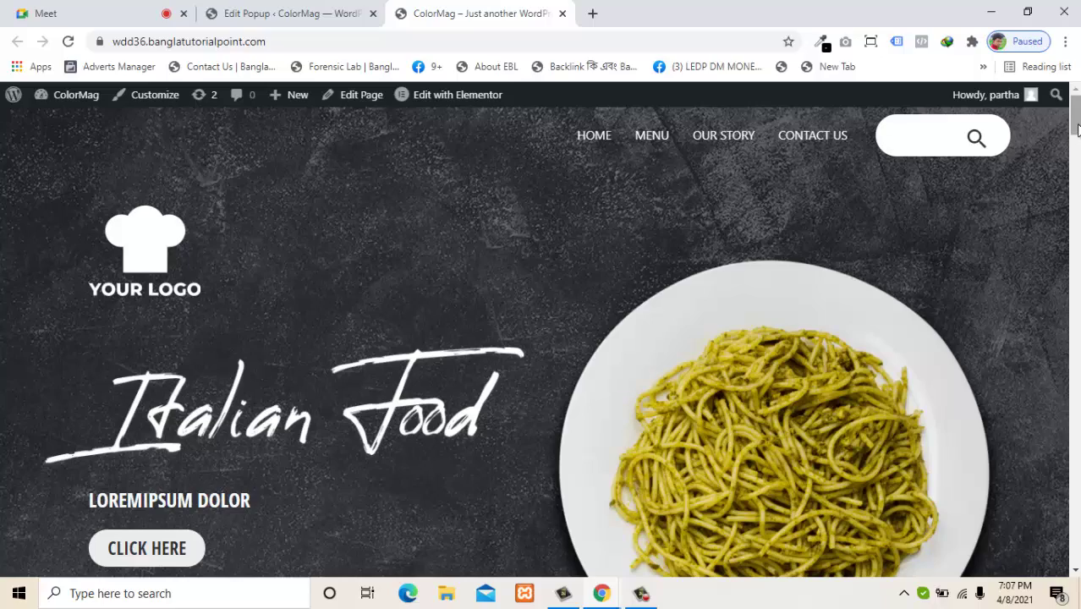
{"action": "scroll", "coordinate": [1078, 139], "scroll_direction": "down", "scroll_amount": 1}
{"action": "mouse_move", "coordinate": [1077, 140]}
{"action": "left_mouse_down"}
{"action": "mouse_move", "coordinate": [1078, 225]}
{"action": "mouse_move", "coordinate": [1077, 119]}
{"action": "left_mouse_up"}
{"action": "left_click", "coordinate": [69, 42]}
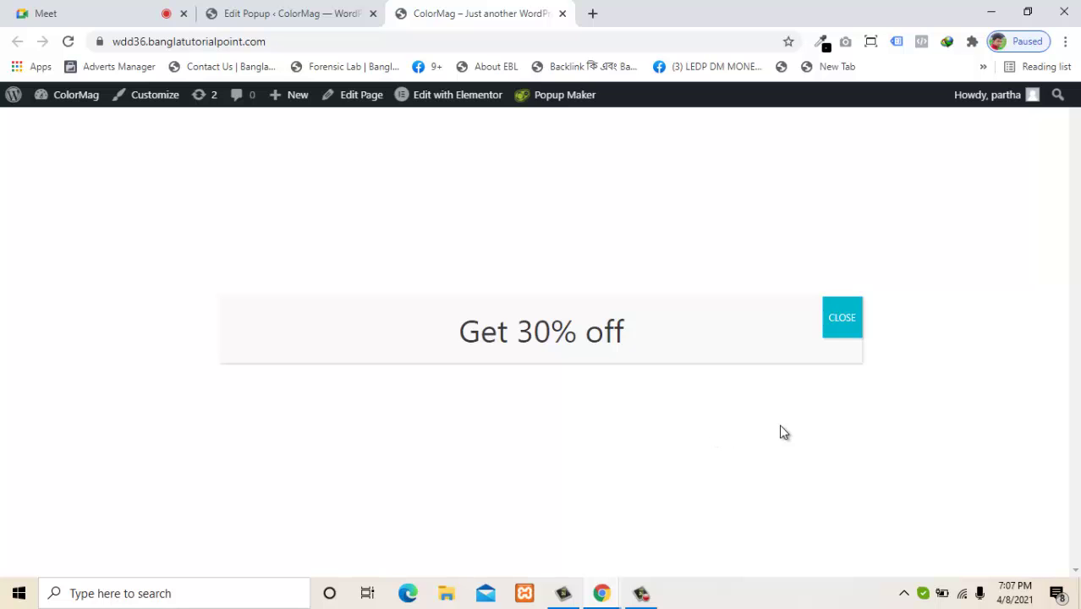
{"action": "left_click", "coordinate": [843, 327]}
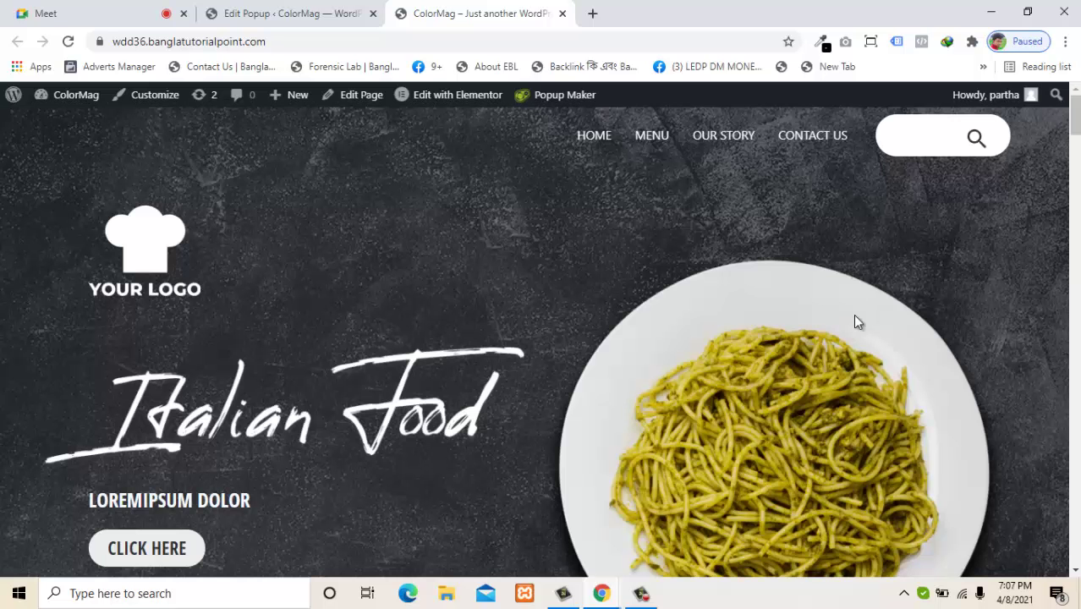
Insert the pasta plate image with cherry tomatoes from the media library on a new line below the popup's Get 30% off heading
{"action": "left_click", "coordinate": [319, 7]}
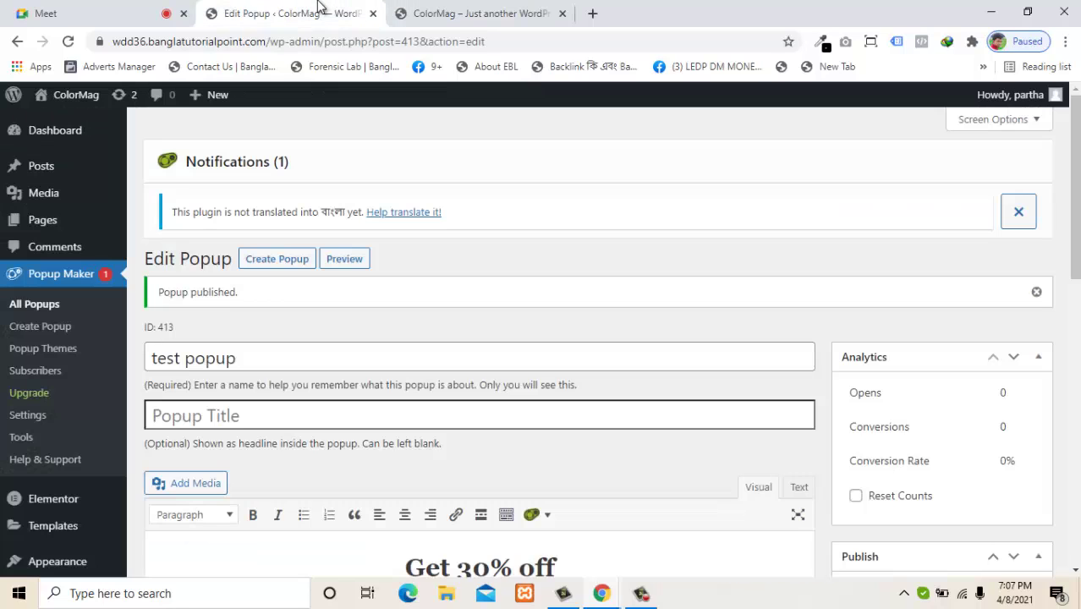
{"action": "scroll", "coordinate": [780, 323], "scroll_direction": "down", "scroll_amount": 3}
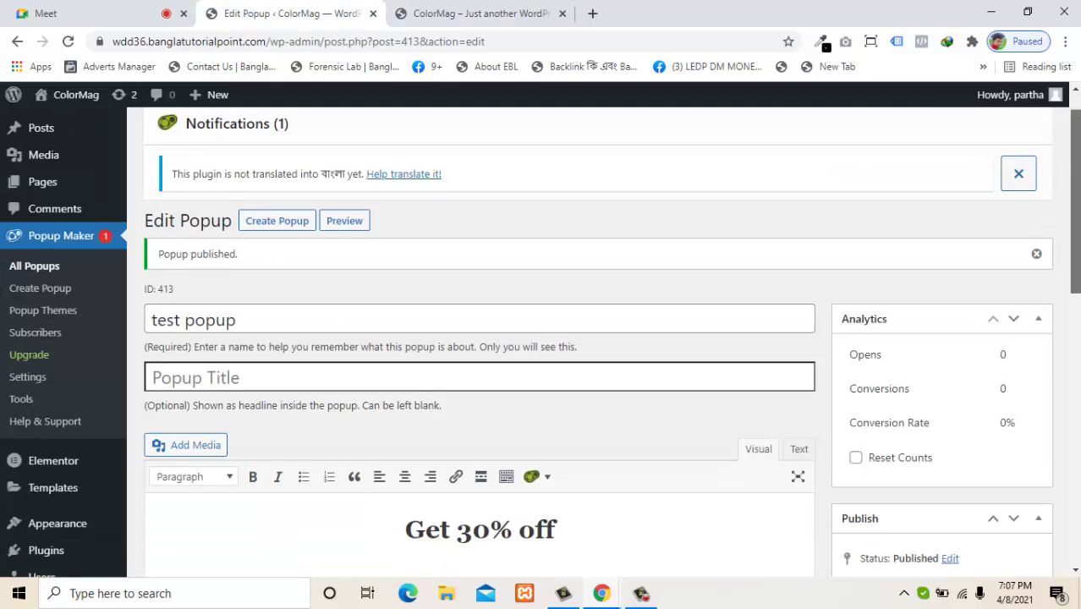
{"action": "left_click", "coordinate": [661, 325]}
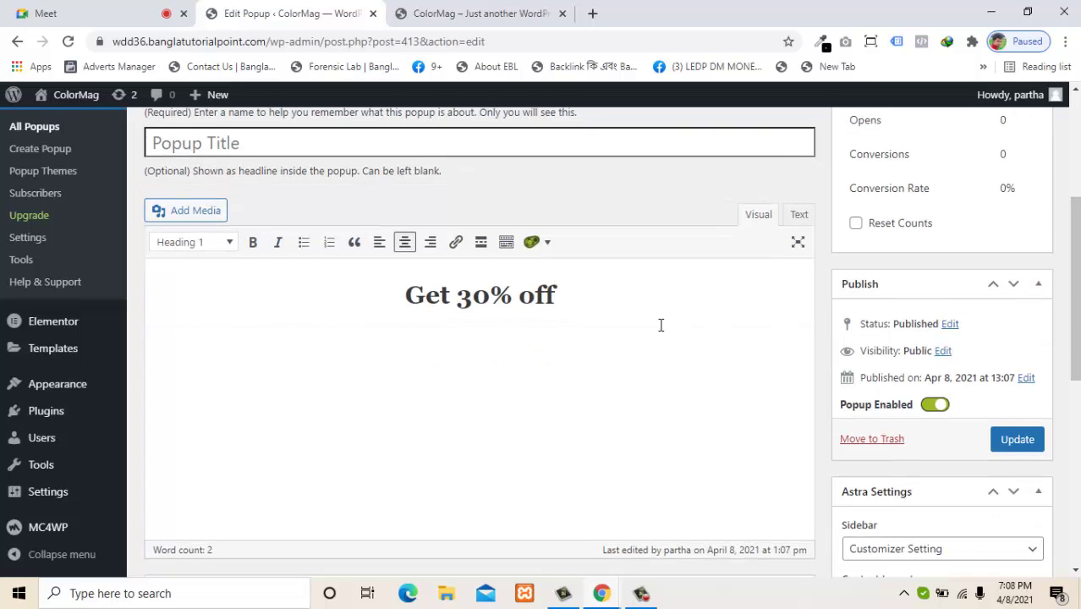
{"action": "key", "text": "Return"}
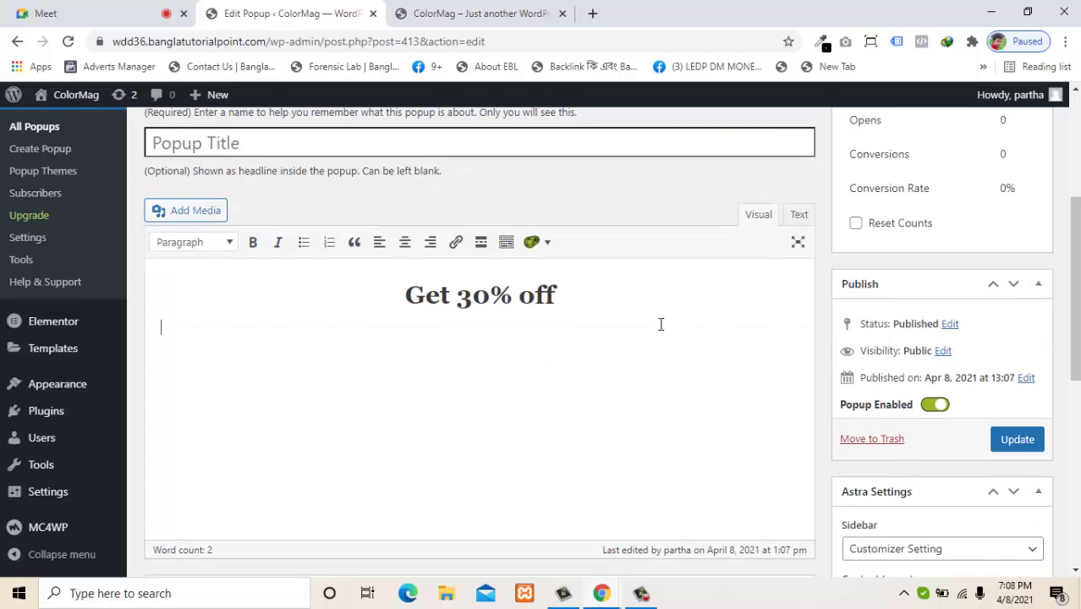
{"action": "left_click", "coordinate": [193, 211]}
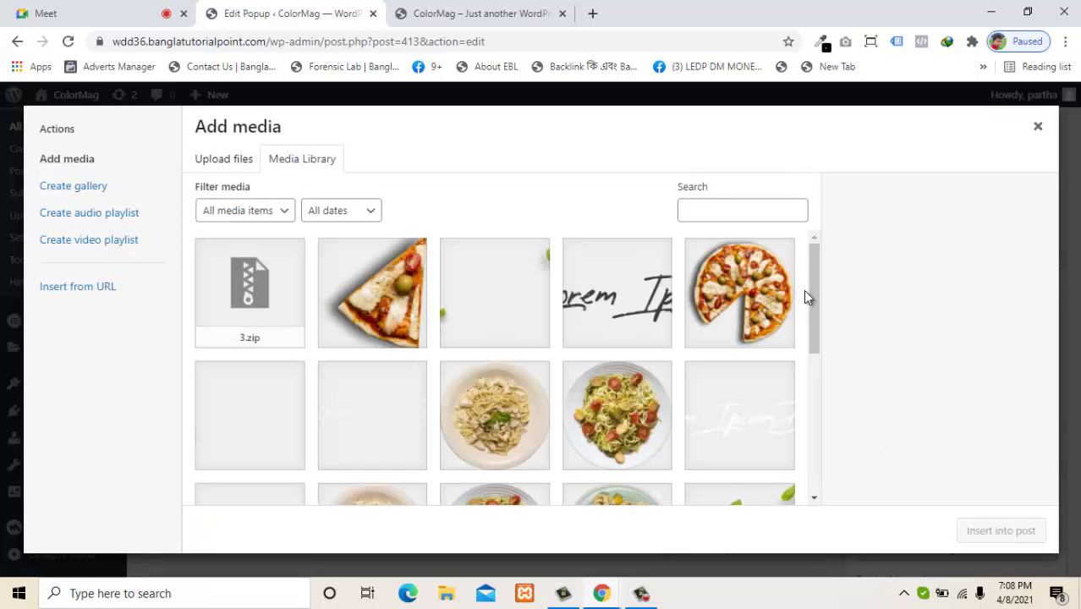
{"action": "left_click_drag", "start_coordinate": [810, 290], "coordinate": [815, 365]}
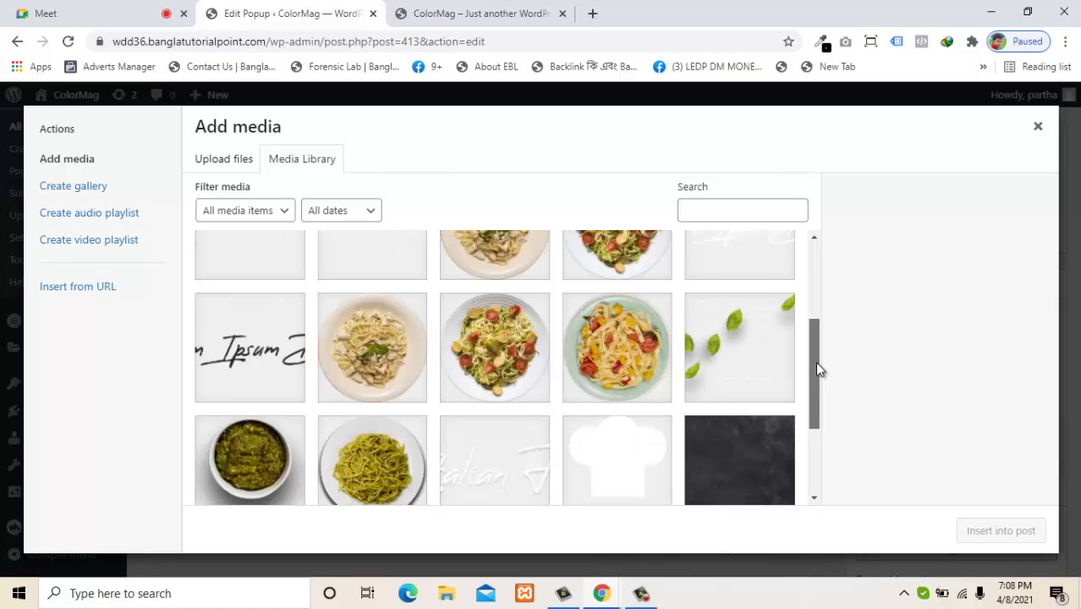
{"action": "left_click", "coordinate": [479, 381]}
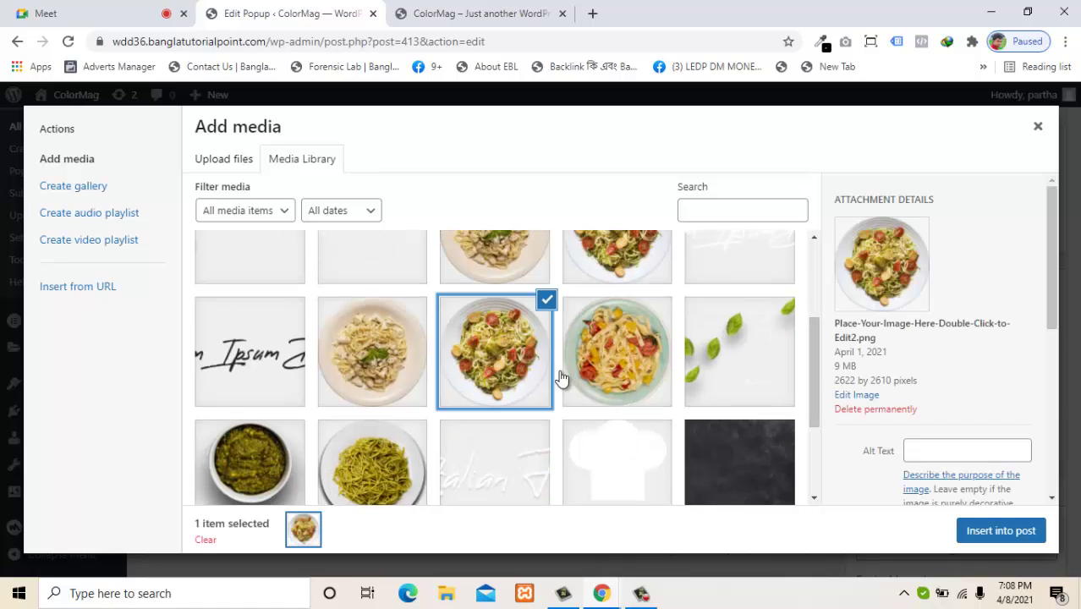
{"action": "left_click", "coordinate": [981, 531]}
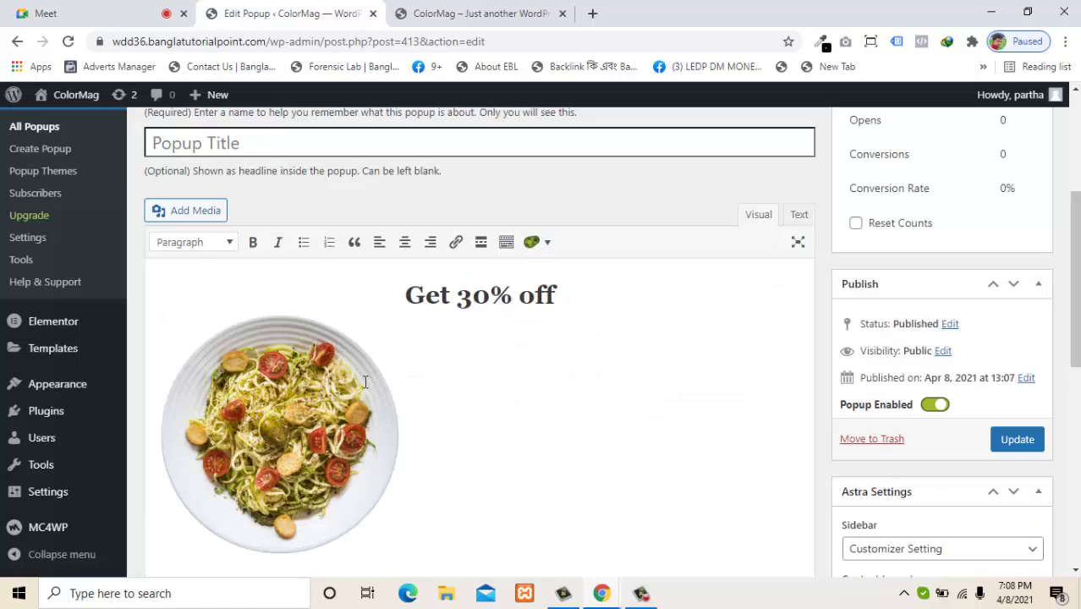
Centre the pasta plate image in the popup content and shrink it slightly
{"action": "left_click", "coordinate": [334, 397]}
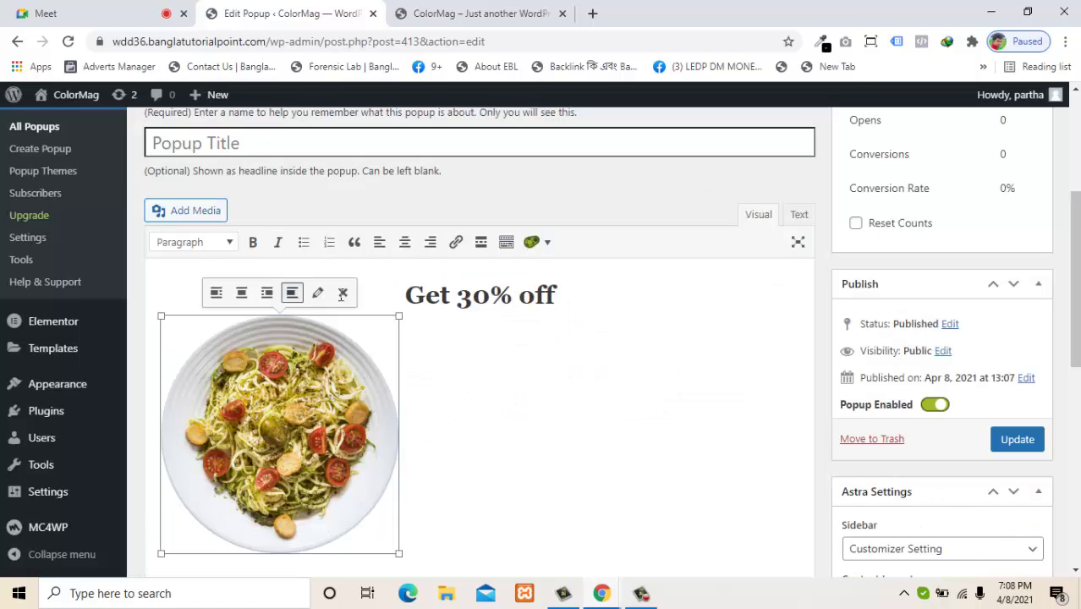
{"action": "left_click", "coordinate": [241, 293]}
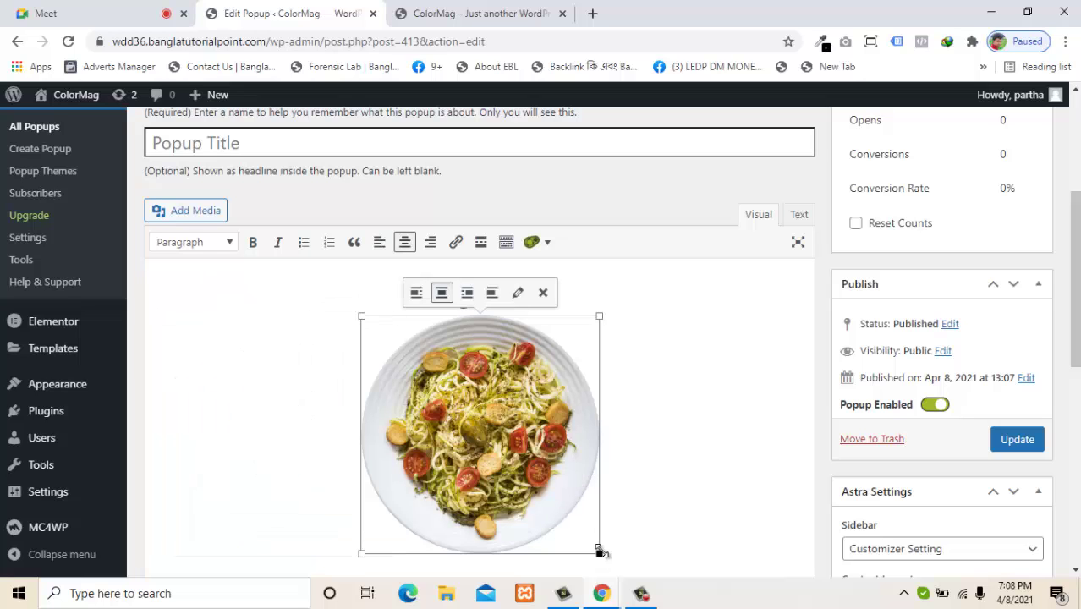
{"action": "left_click_drag", "start_coordinate": [598, 550], "coordinate": [580, 495]}
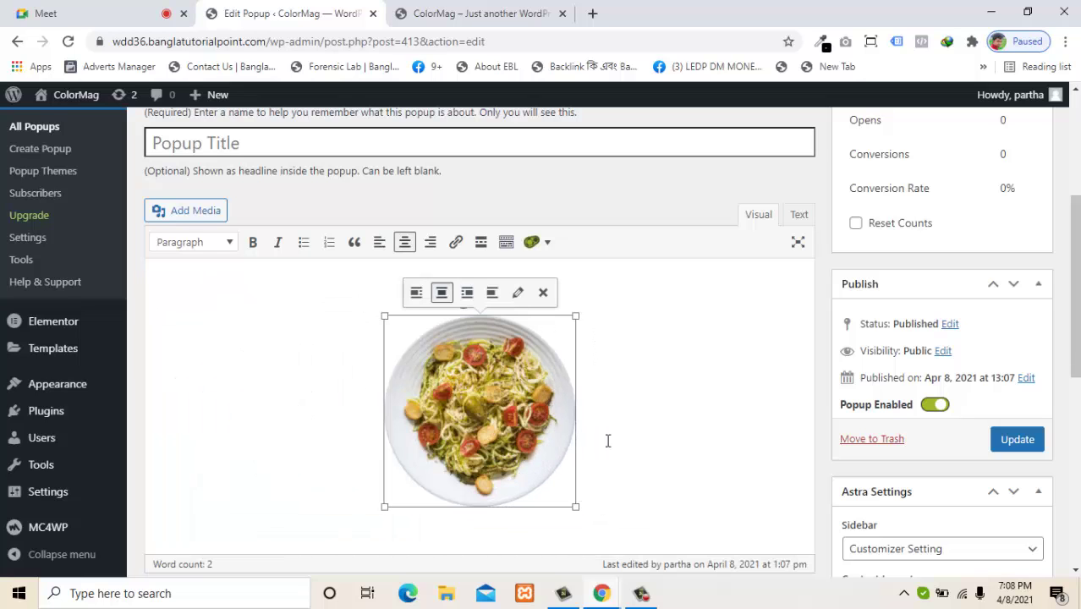
{"action": "left_click", "coordinate": [734, 461]}
Update the published popup to save its new image content
{"action": "left_click", "coordinate": [1023, 443]}
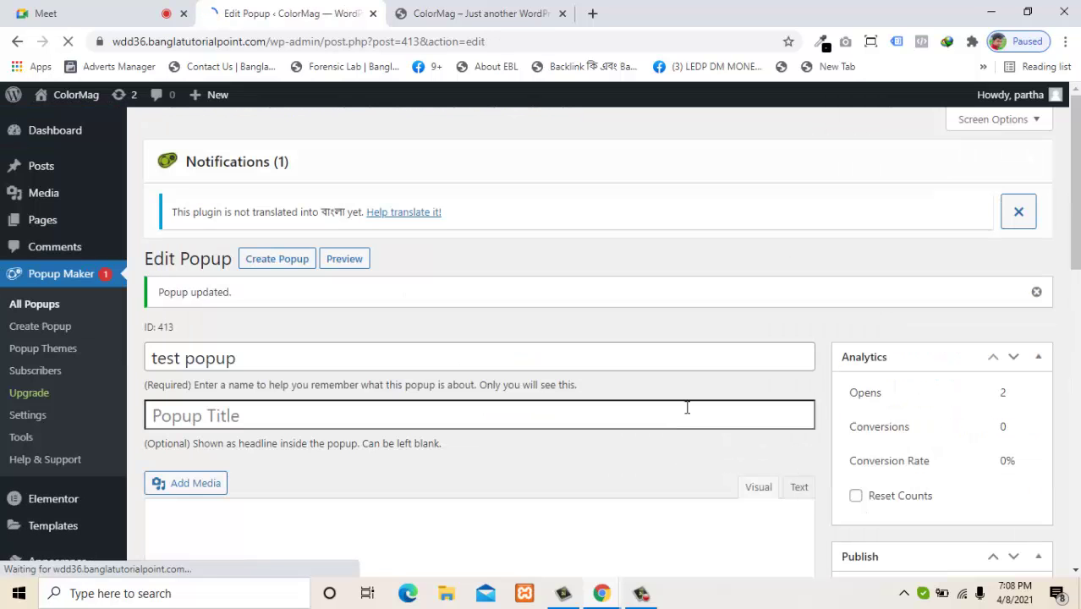
{"action": "left_click_drag", "start_coordinate": [1077, 207], "coordinate": [1078, 266]}
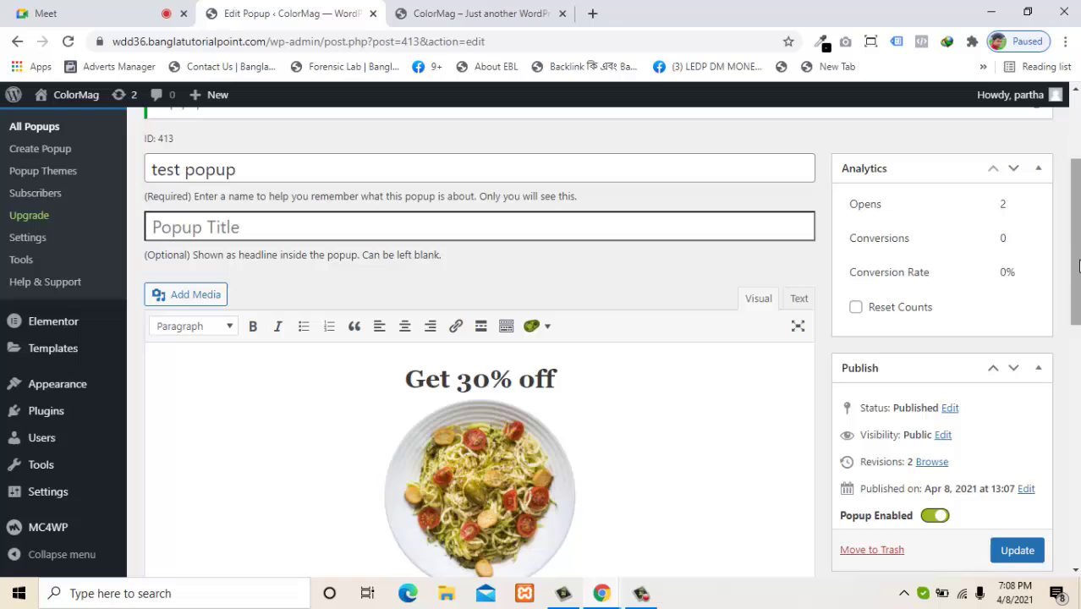
{"action": "left_click", "coordinate": [1017, 550]}
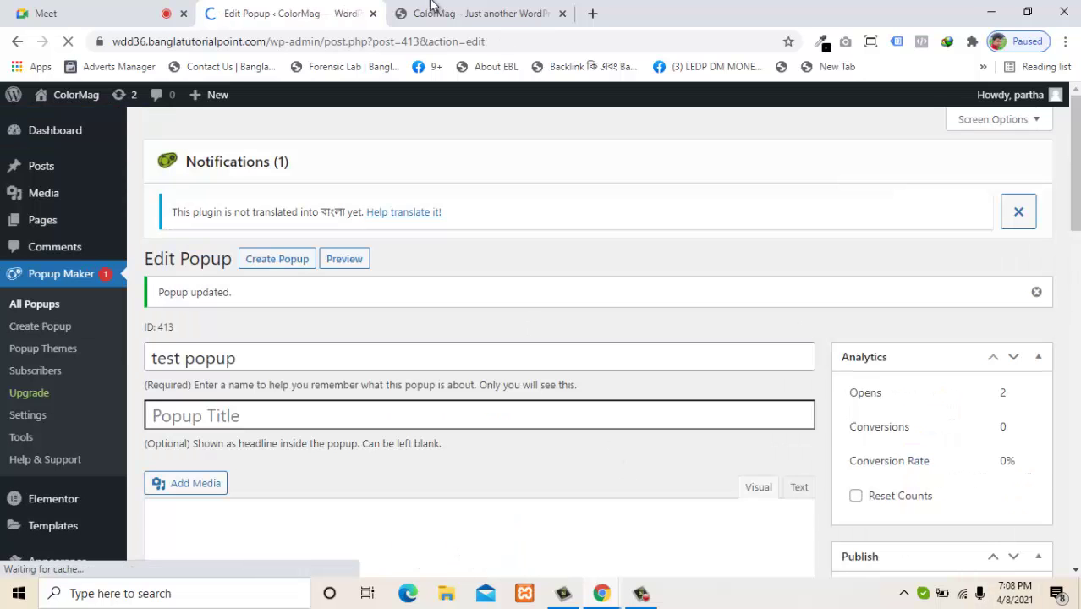
Reload the site's home page and look through it to check whether the updated popup opens
{"action": "left_click", "coordinate": [469, 12]}
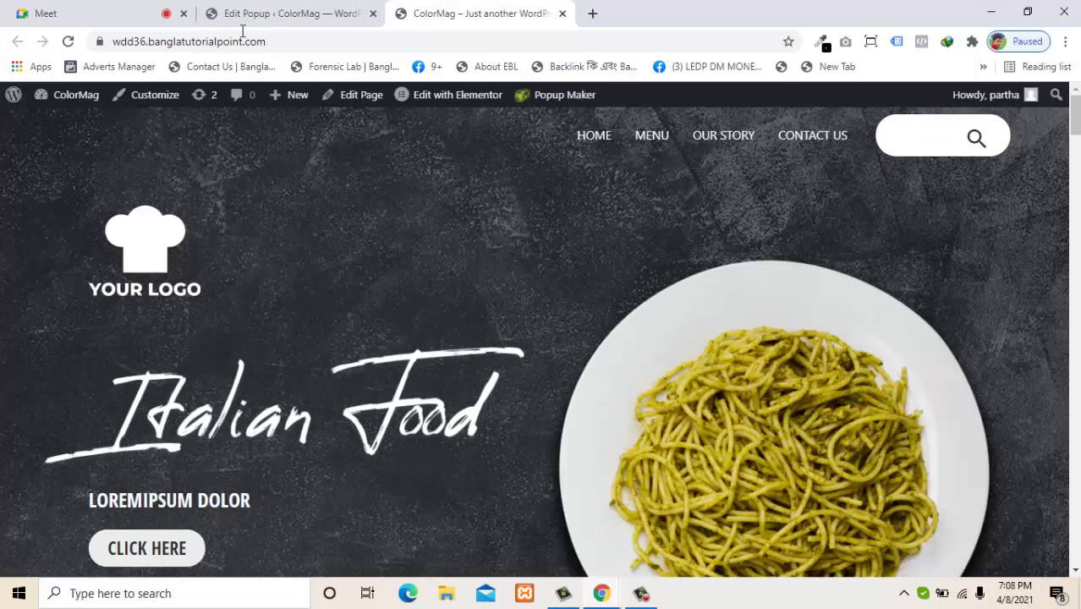
{"action": "left_click", "coordinate": [68, 42]}
{"action": "scroll", "coordinate": [1076, 169], "scroll_direction": "down", "scroll_amount": 10}
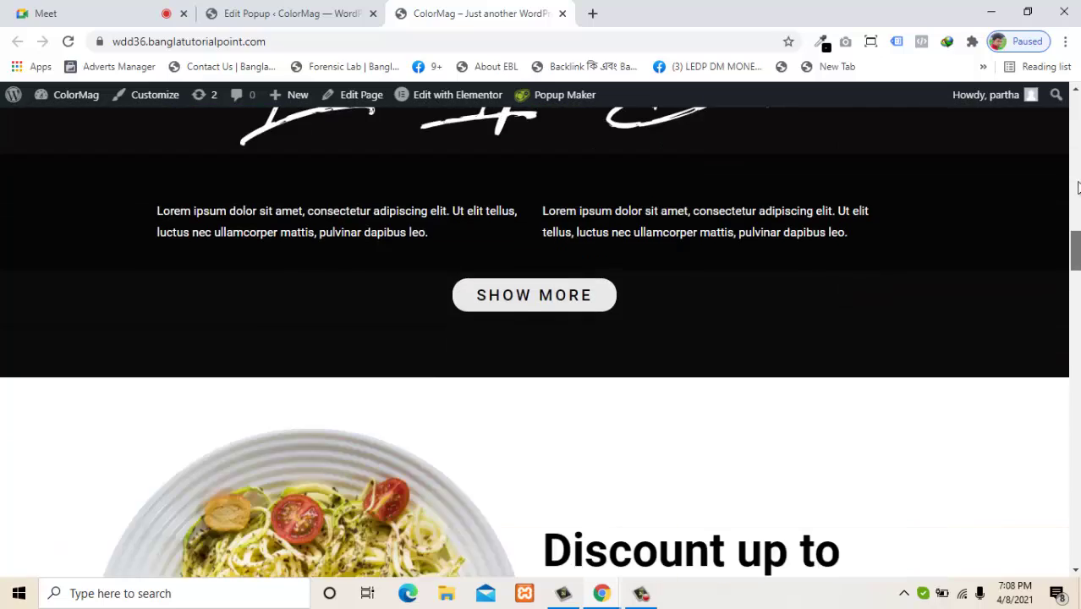
{"action": "scroll", "coordinate": [1076, 186], "scroll_direction": "up", "scroll_amount": 10}
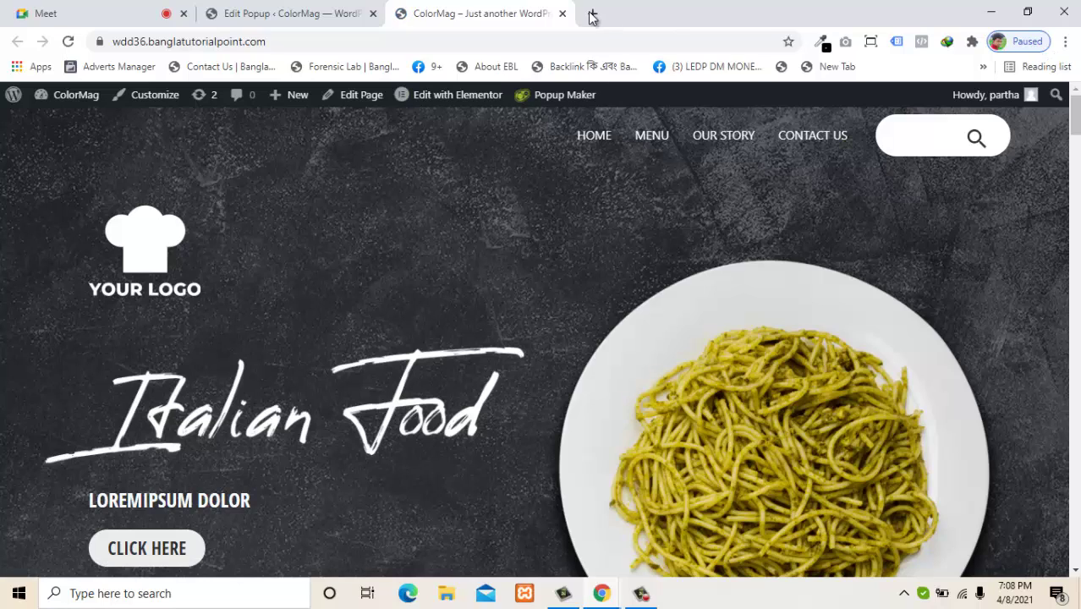
Set the cookie time of the popup's On Popup Close cookie to 1 month
{"action": "left_click", "coordinate": [312, 6]}
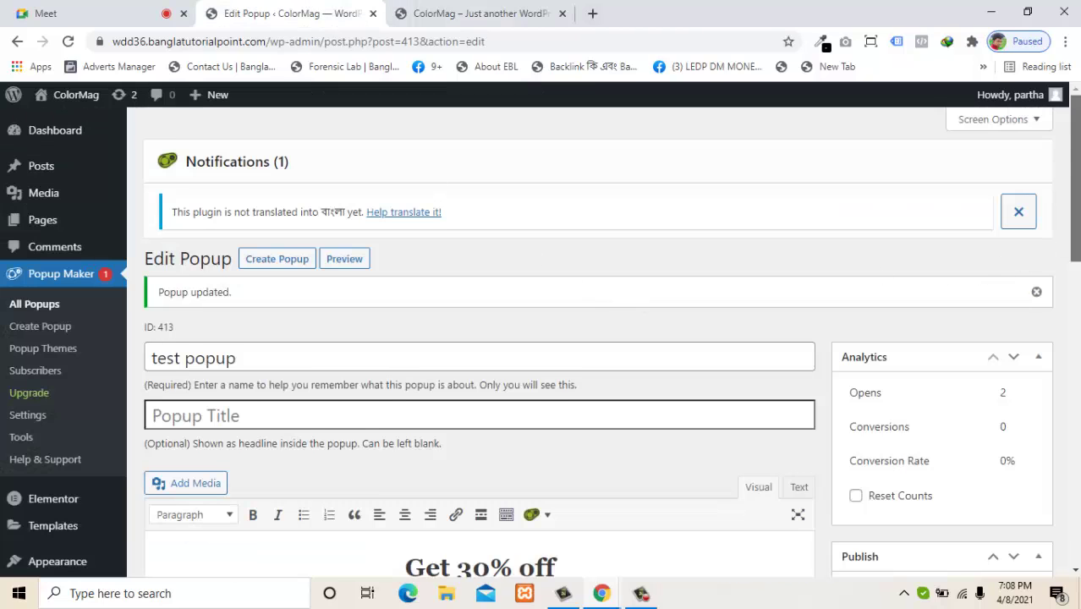
{"action": "scroll", "coordinate": [1074, 211], "scroll_direction": "down", "scroll_amount": 3}
{"action": "scroll", "coordinate": [1074, 254], "scroll_direction": "down", "scroll_amount": 3}
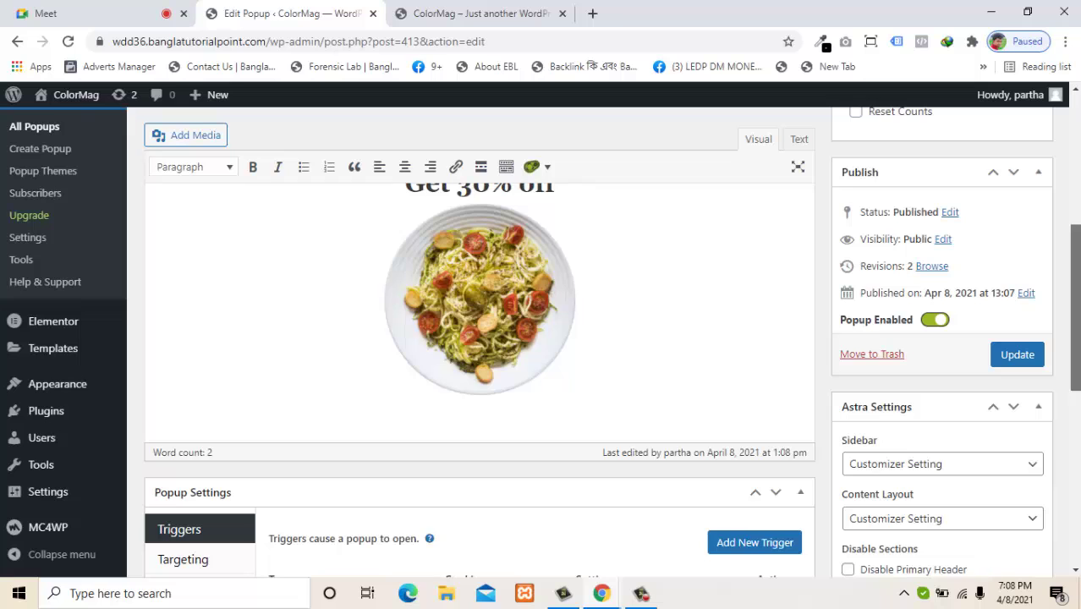
{"action": "scroll", "coordinate": [1074, 338], "scroll_direction": "down", "scroll_amount": 2}
{"action": "scroll", "coordinate": [1074, 381], "scroll_direction": "down", "scroll_amount": 1}
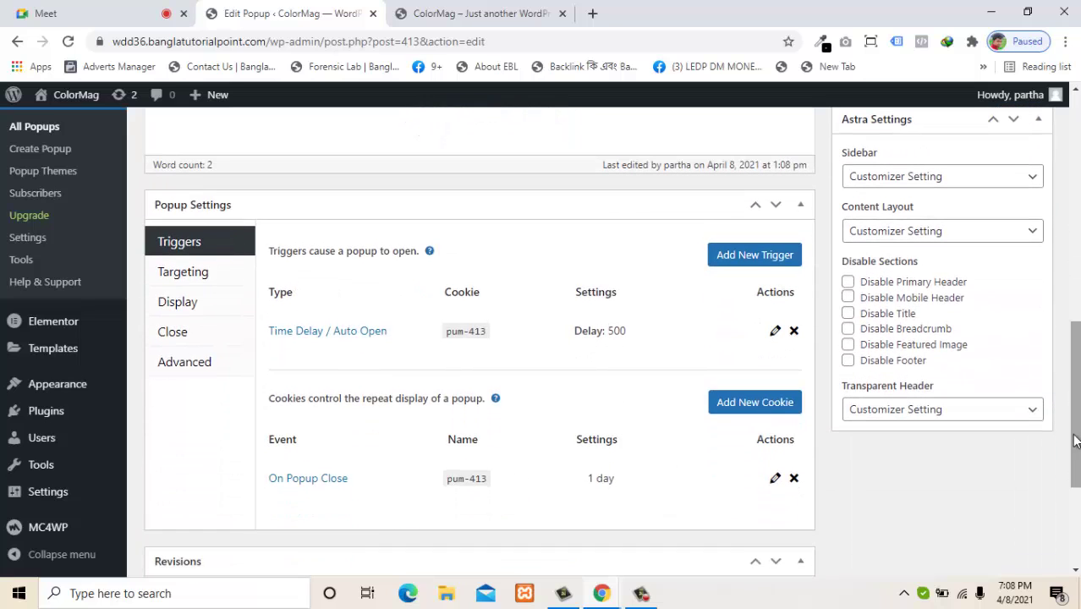
{"action": "left_click", "coordinate": [774, 479]}
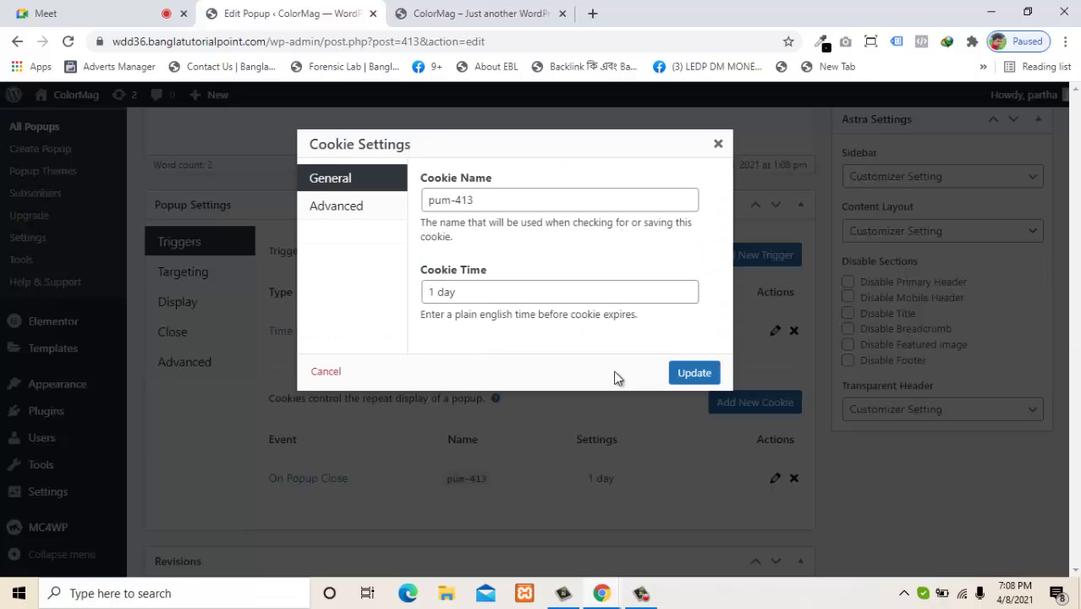
{"action": "left_click", "coordinate": [470, 290]}
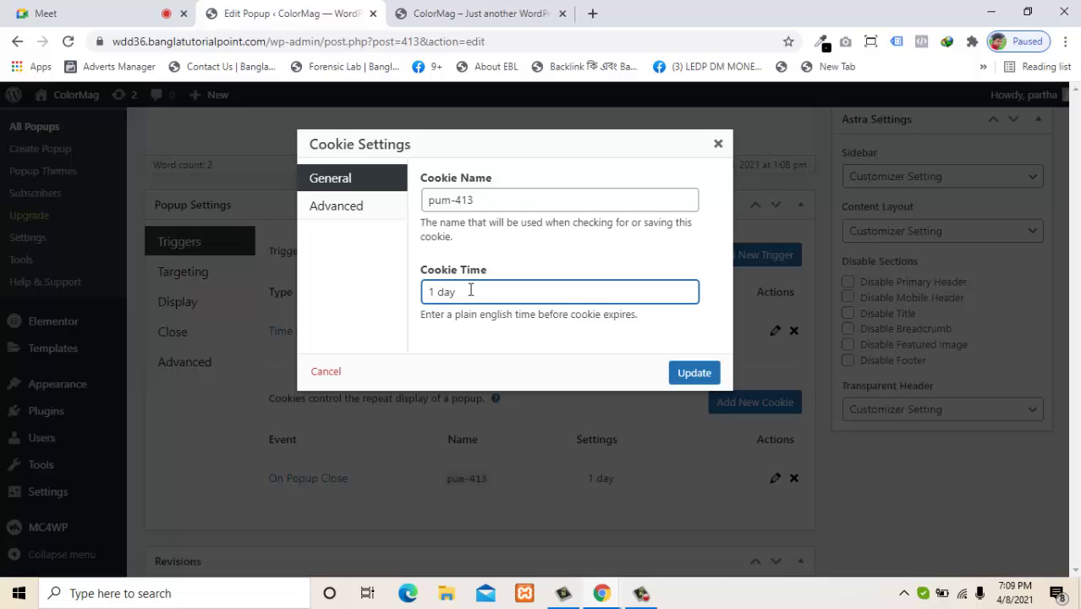
{"action": "key", "text": "BackSpace"}
{"action": "key", "text": "BackSpace"}
{"action": "type", "text": "mo"}
{"action": "left_click", "coordinate": [689, 373]}
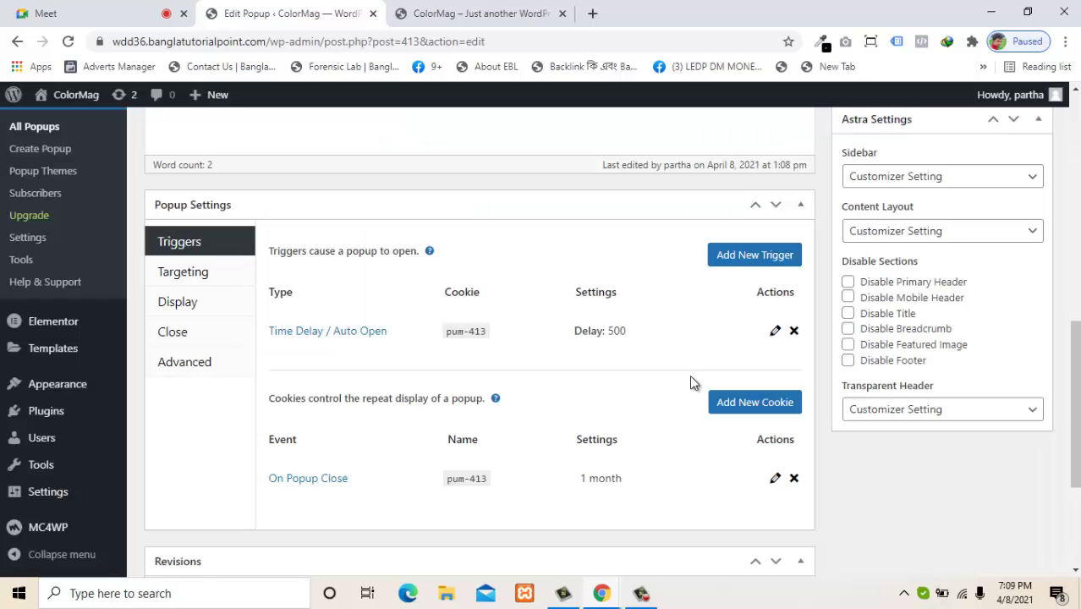
Update the popup to save the changed cookie setting
{"action": "scroll", "coordinate": [954, 512], "scroll_direction": "down", "scroll_amount": 3}
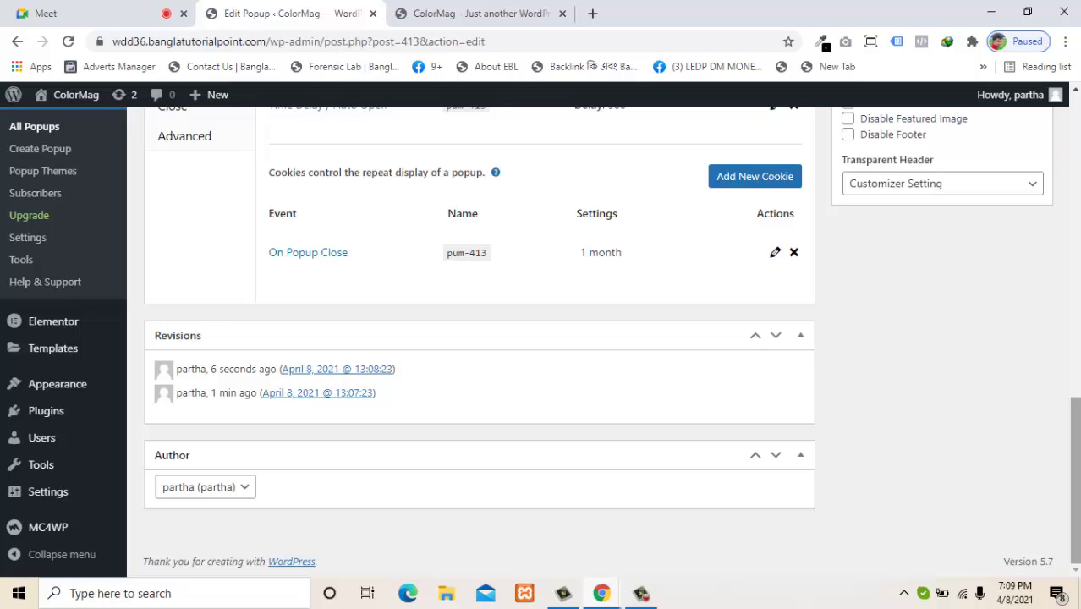
{"action": "scroll", "coordinate": [1031, 315], "scroll_direction": "up", "scroll_amount": 5}
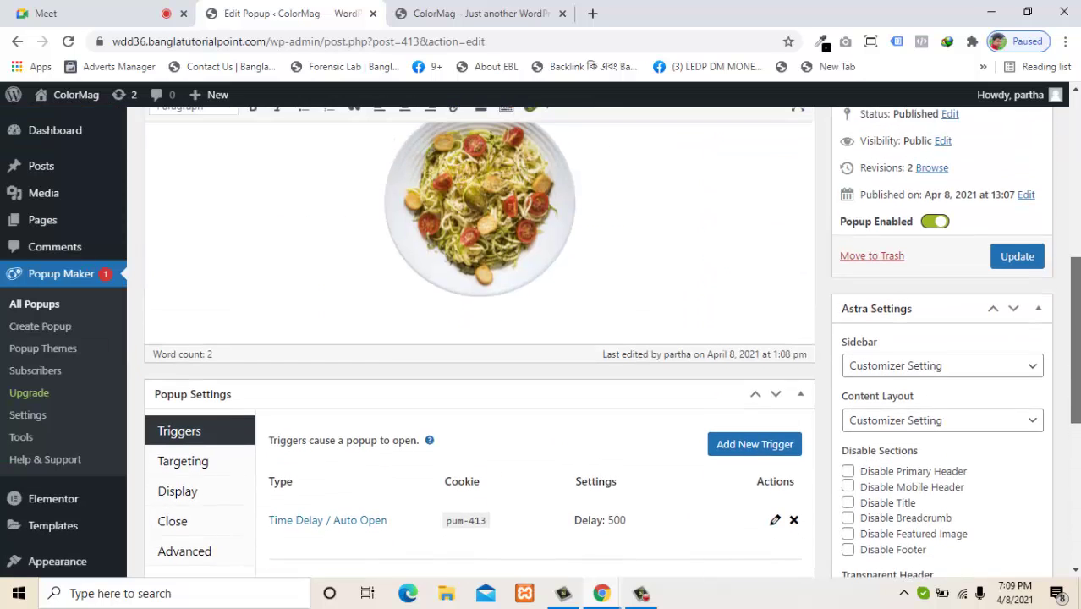
{"action": "left_click", "coordinate": [1016, 273]}
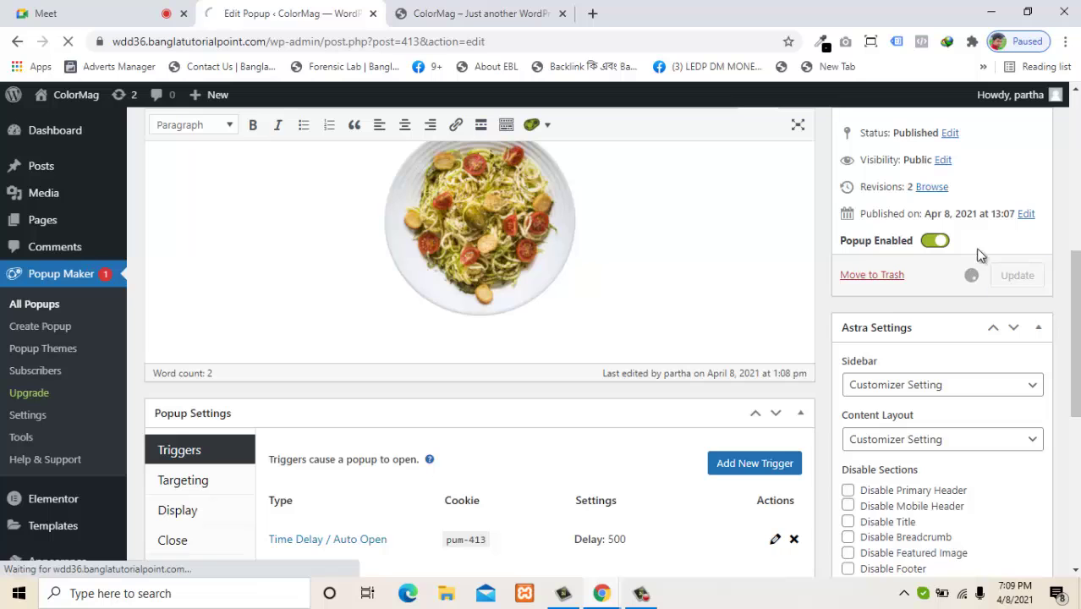
Reload the site's home page to test the popup with the new cookie time
{"action": "left_click", "coordinate": [469, 10]}
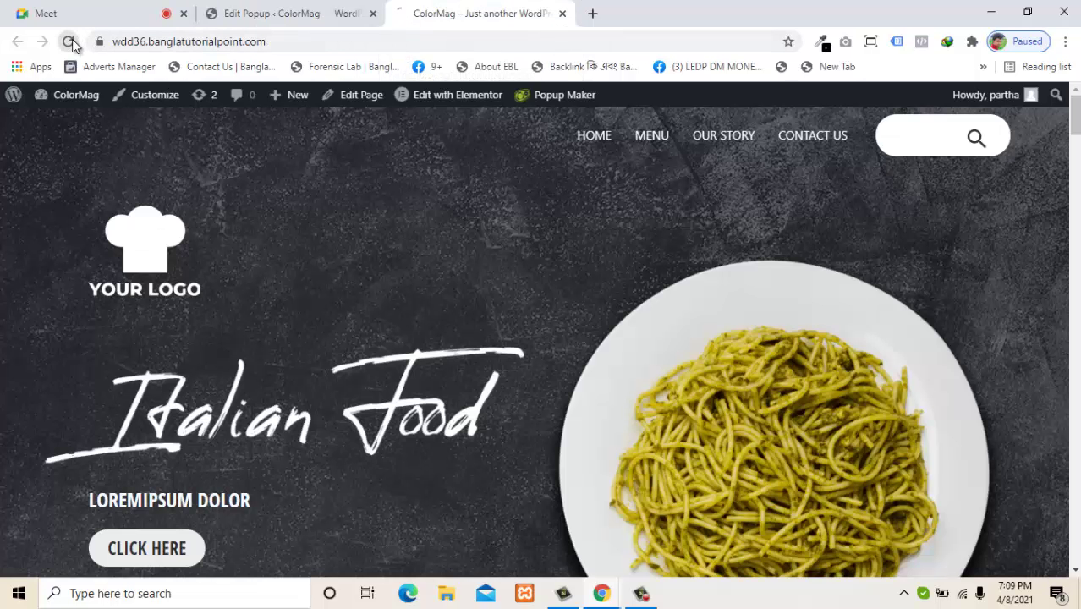
{"action": "left_click", "coordinate": [69, 43]}
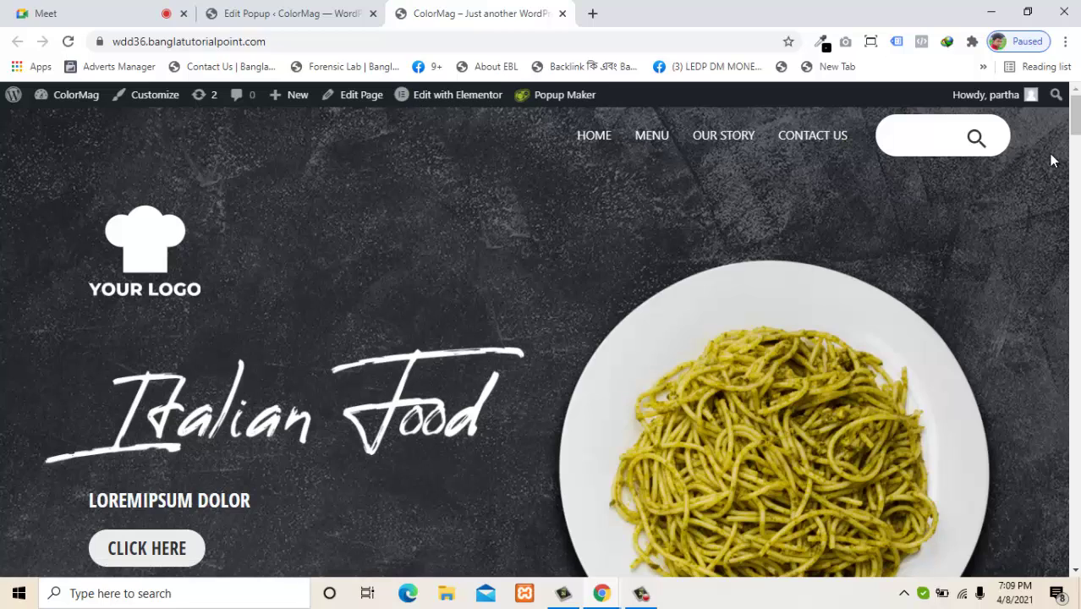
Return from the site's home page to the popup editor and open the list of all popups
{"action": "mouse_move", "coordinate": [1074, 119]}
{"action": "left_mouse_down"}
{"action": "mouse_move", "coordinate": [1076, 516]}
{"action": "mouse_move", "coordinate": [1066, 102]}
{"action": "left_mouse_up"}
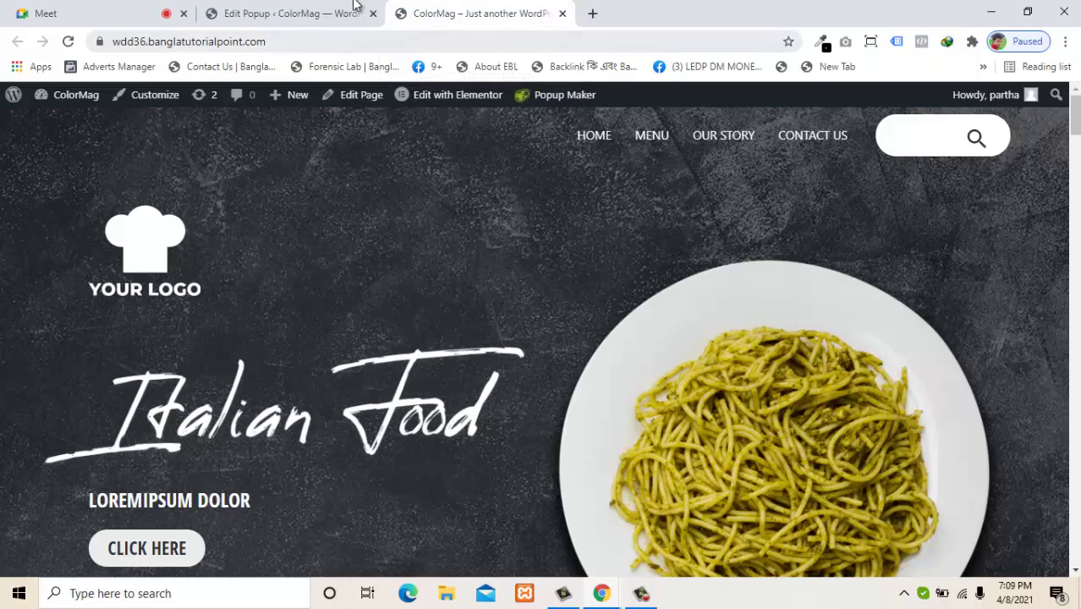
{"action": "left_click", "coordinate": [300, 9]}
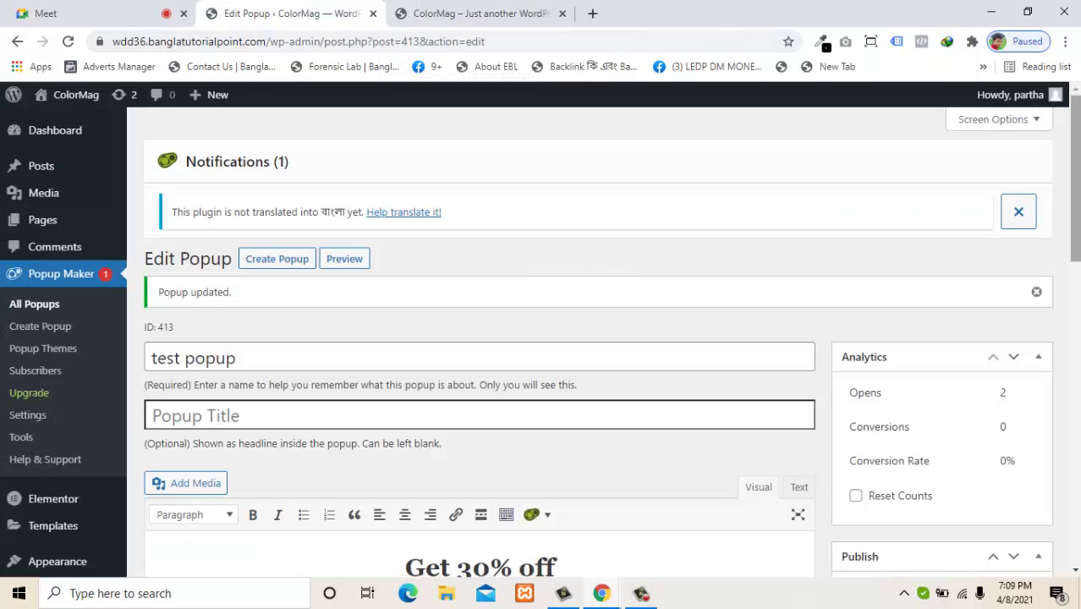
{"action": "left_click_drag", "start_coordinate": [1076, 203], "coordinate": [1040, 147]}
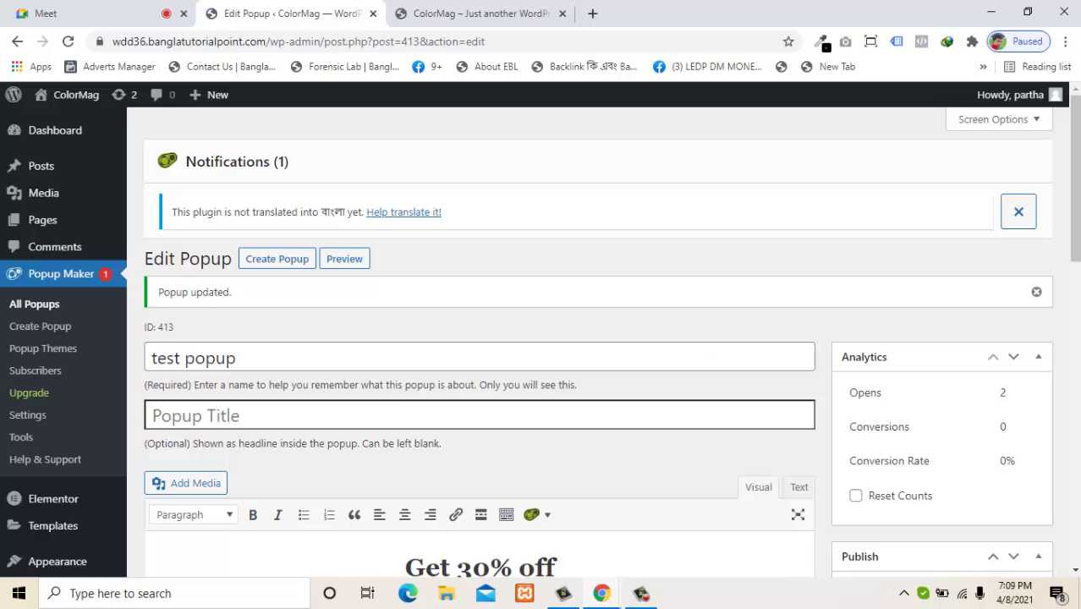
{"action": "left_click_drag", "start_coordinate": [1075, 170], "coordinate": [1070, 314]}
{"action": "scroll", "coordinate": [699, 302], "scroll_direction": "up", "scroll_amount": 1}
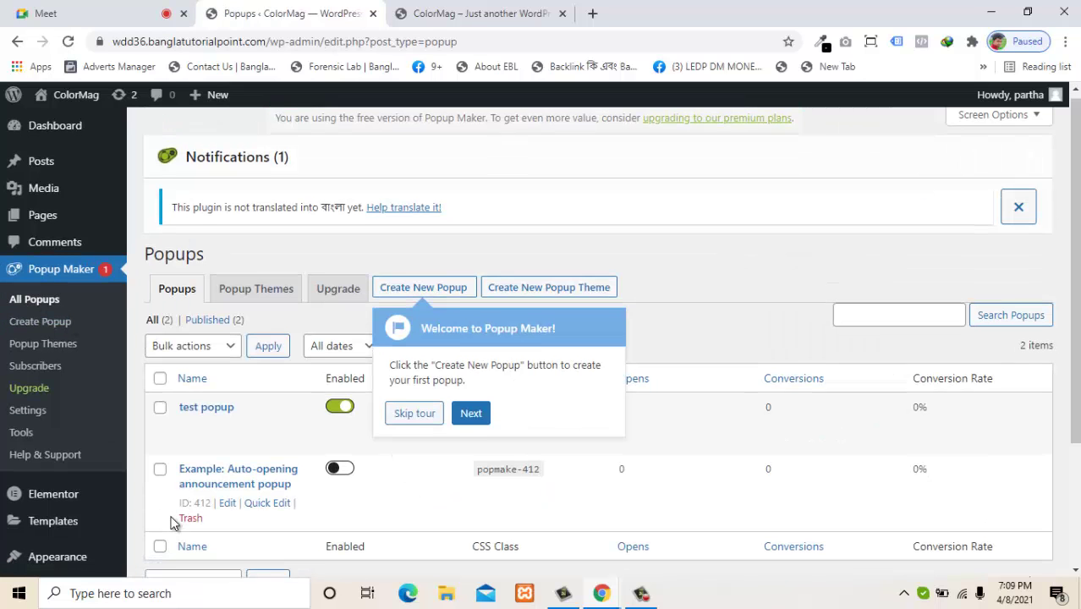
Advance the Popup Maker welcome tour to the Review Popup Metrics note
{"action": "scroll", "coordinate": [170, 521], "scroll_direction": "down", "scroll_amount": 1}
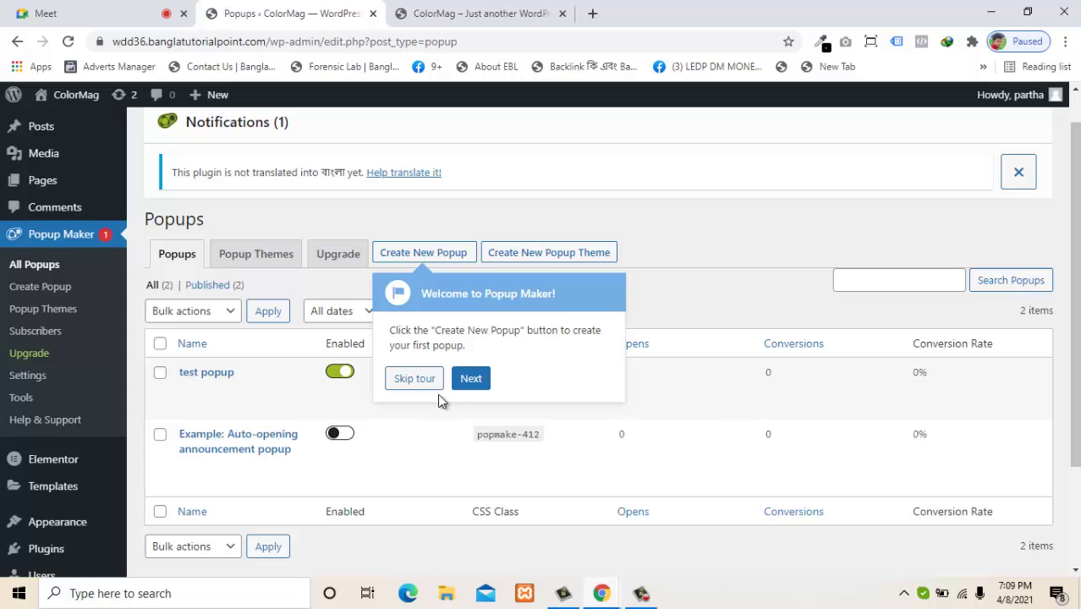
{"action": "left_click", "coordinate": [471, 378]}
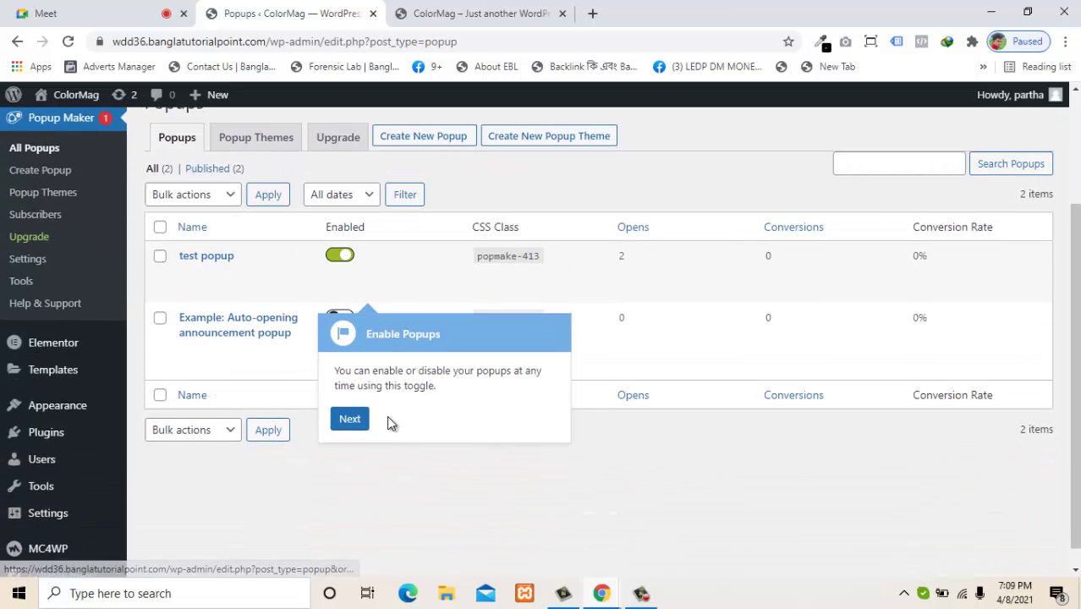
{"action": "left_click", "coordinate": [350, 420]}
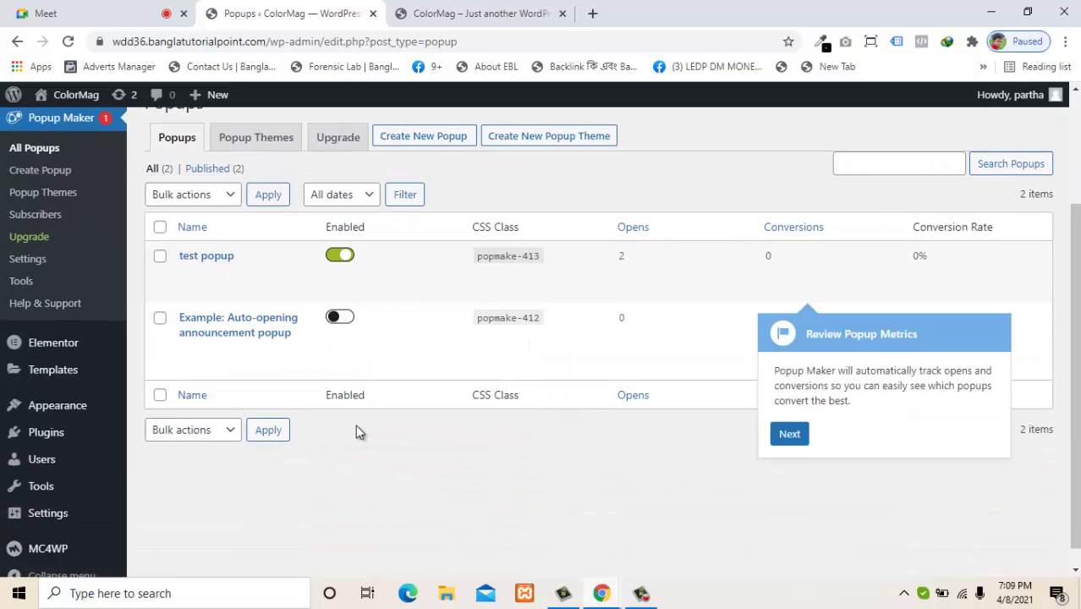
Move the test popup and the example auto-opening announcement popup to the trash with a bulk action
{"action": "left_click", "coordinate": [160, 256]}
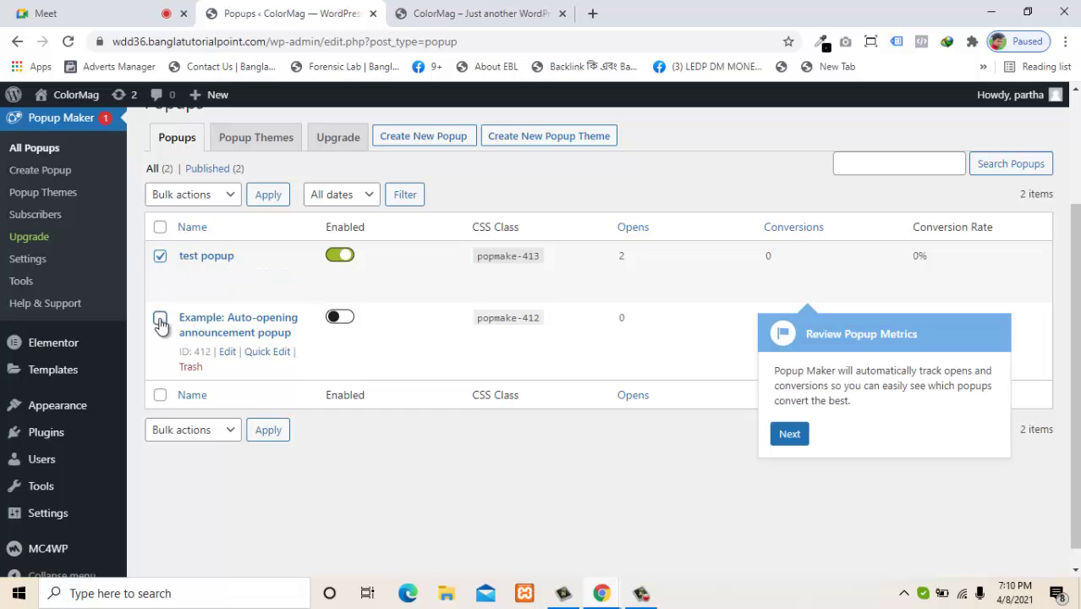
{"action": "left_click", "coordinate": [227, 194]}
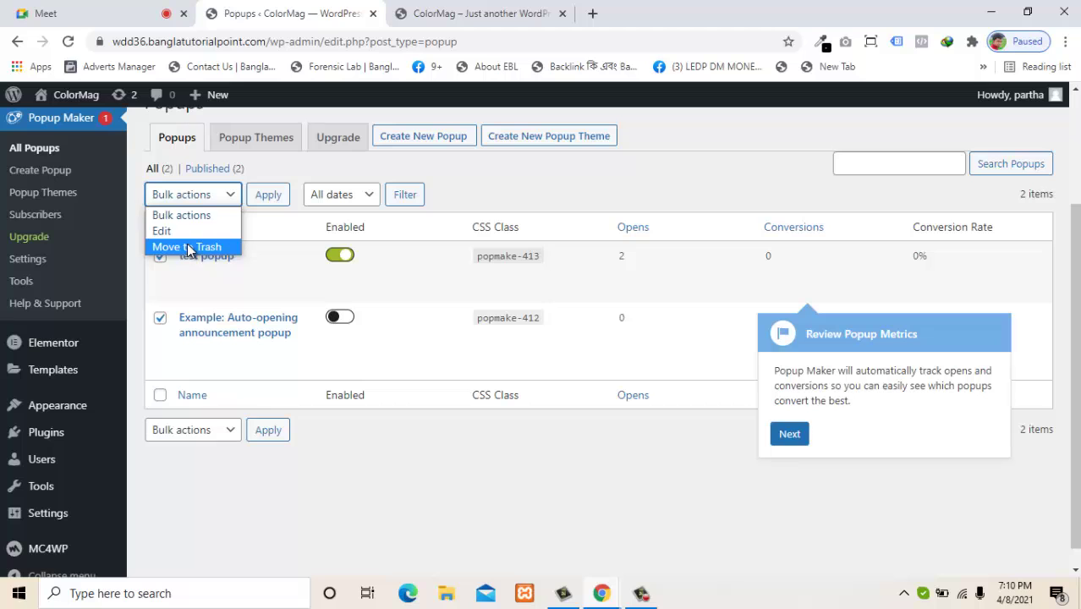
{"action": "left_click", "coordinate": [187, 247]}
{"action": "left_click", "coordinate": [268, 195]}
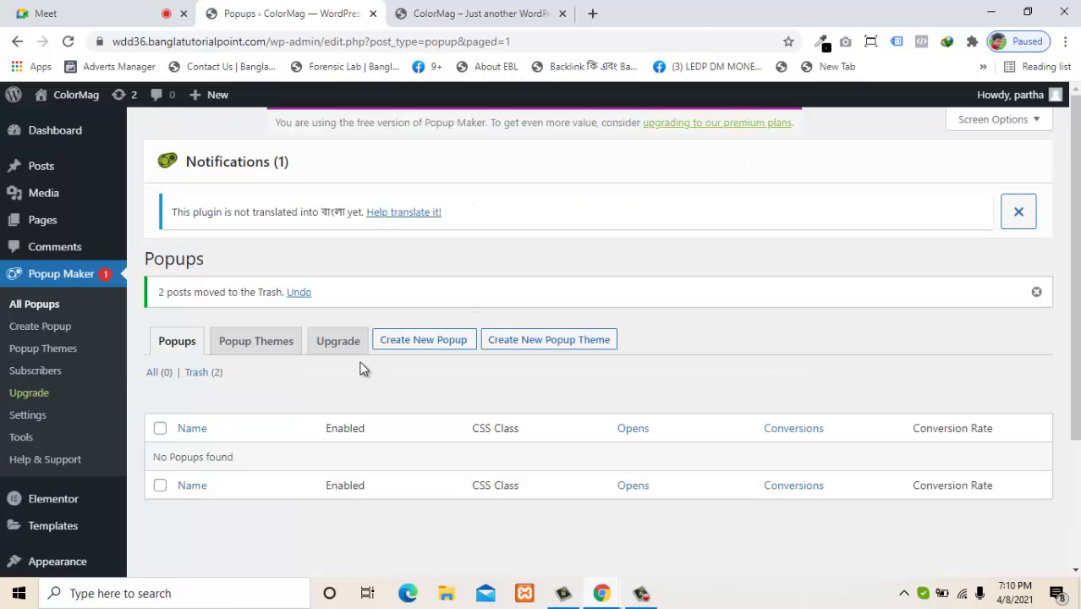
Look through the available popup themes and examine the Light Box theme's settings and preview
{"action": "left_click", "coordinate": [270, 341]}
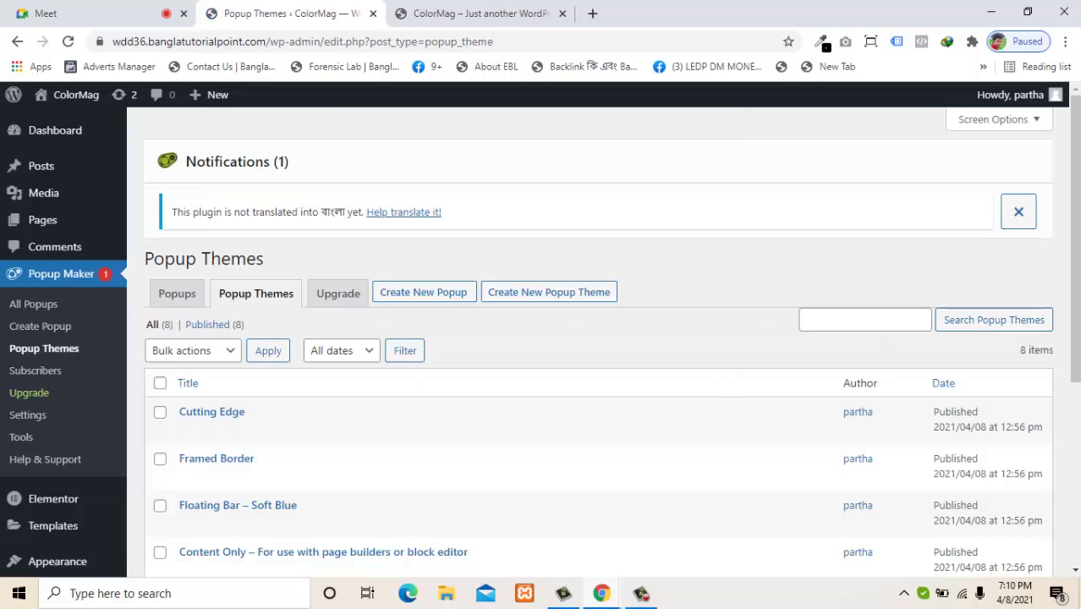
{"action": "scroll", "coordinate": [298, 329], "scroll_direction": "down", "scroll_amount": 5}
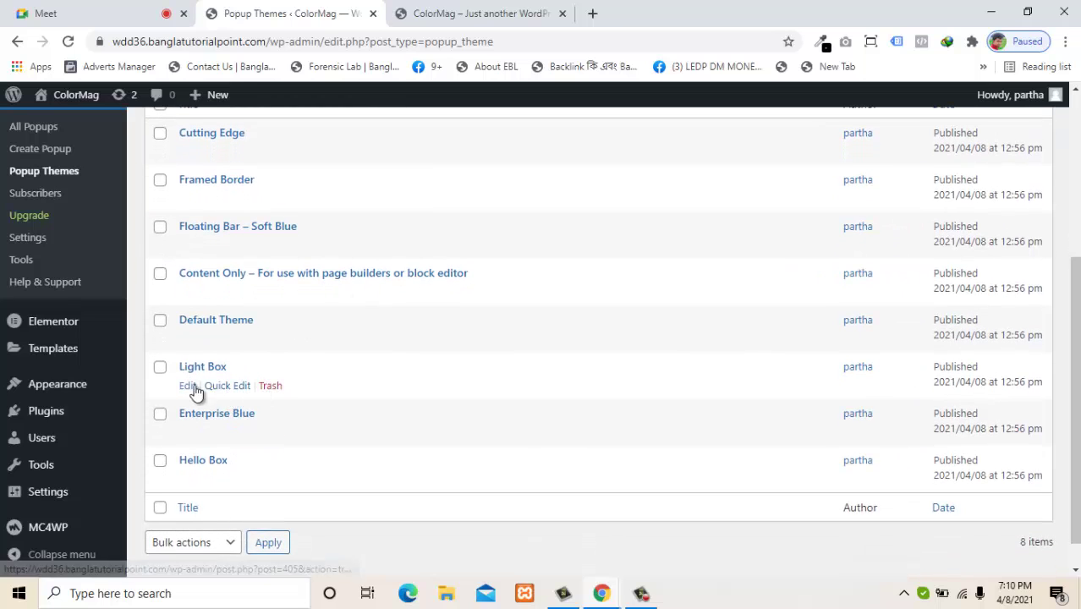
{"action": "left_click", "coordinate": [187, 385]}
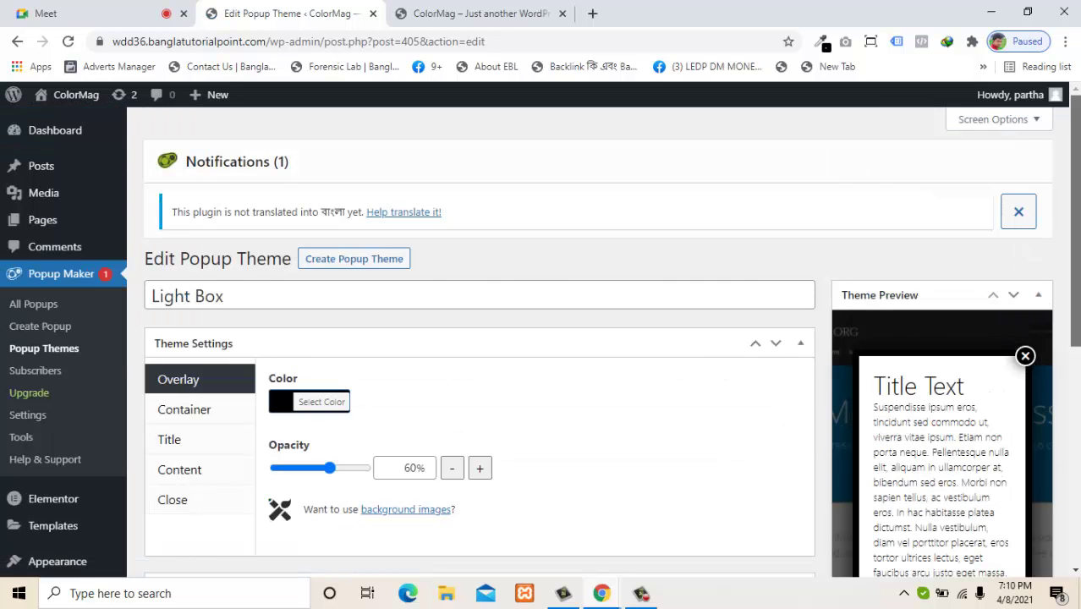
{"action": "scroll", "coordinate": [1000, 322], "scroll_direction": "down", "scroll_amount": 3}
{"action": "scroll", "coordinate": [1076, 279], "scroll_direction": "up", "scroll_amount": 3}
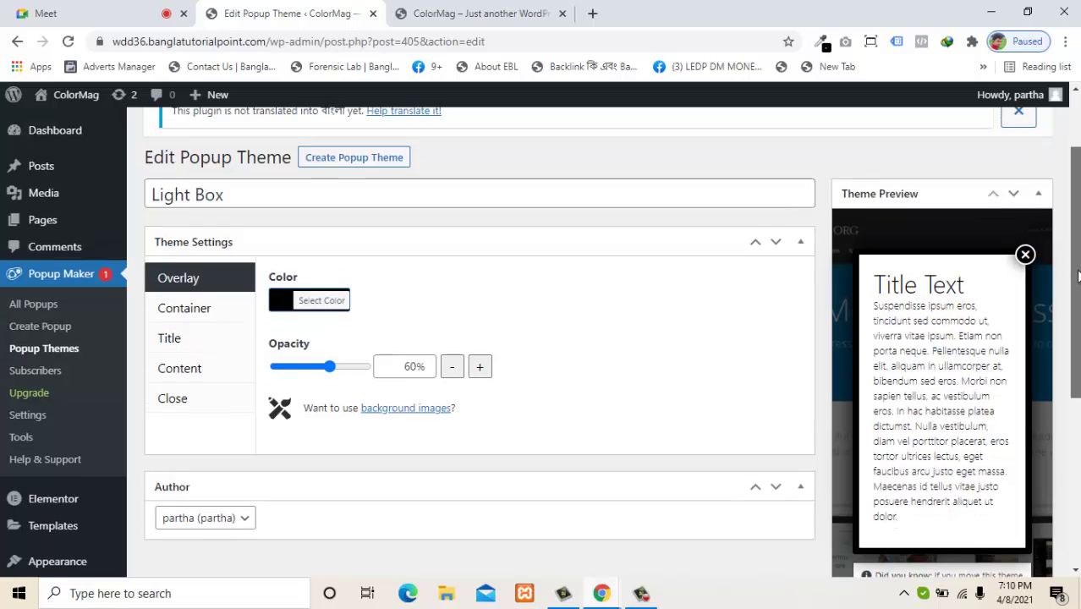
{"action": "scroll", "coordinate": [1076, 248], "scroll_direction": "up", "scroll_amount": 1}
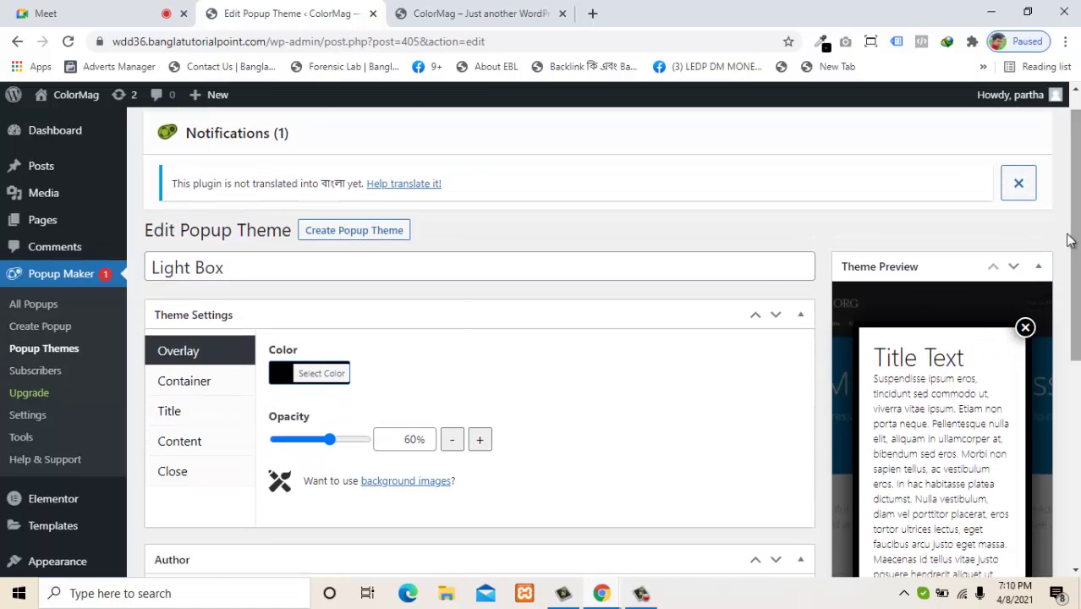
{"action": "left_click", "coordinate": [25, 40]}
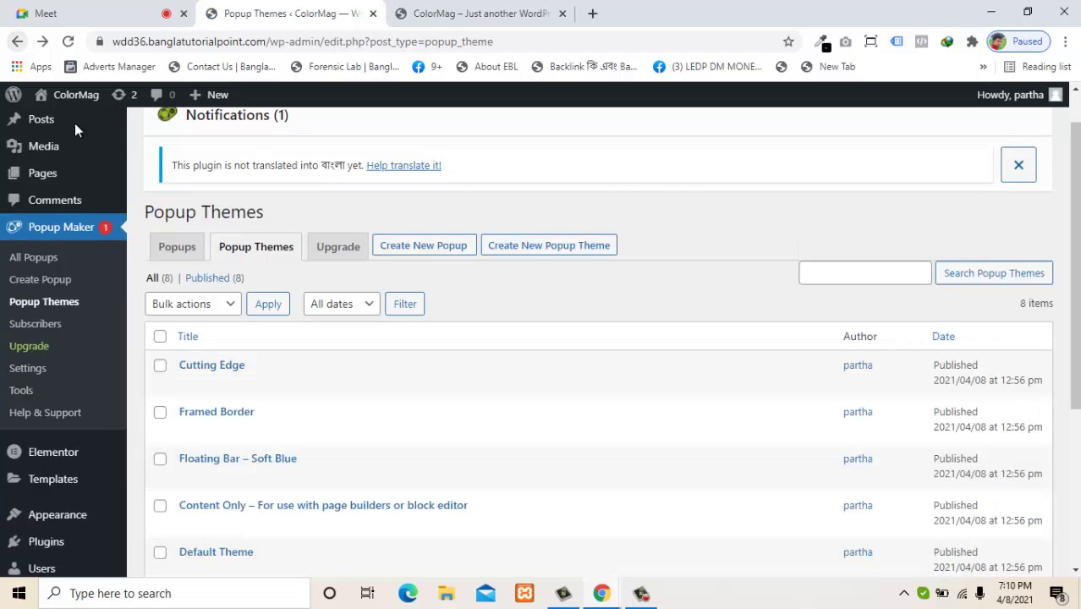
Create a new popup with the name "demo popup 2"
{"action": "left_click", "coordinate": [172, 252]}
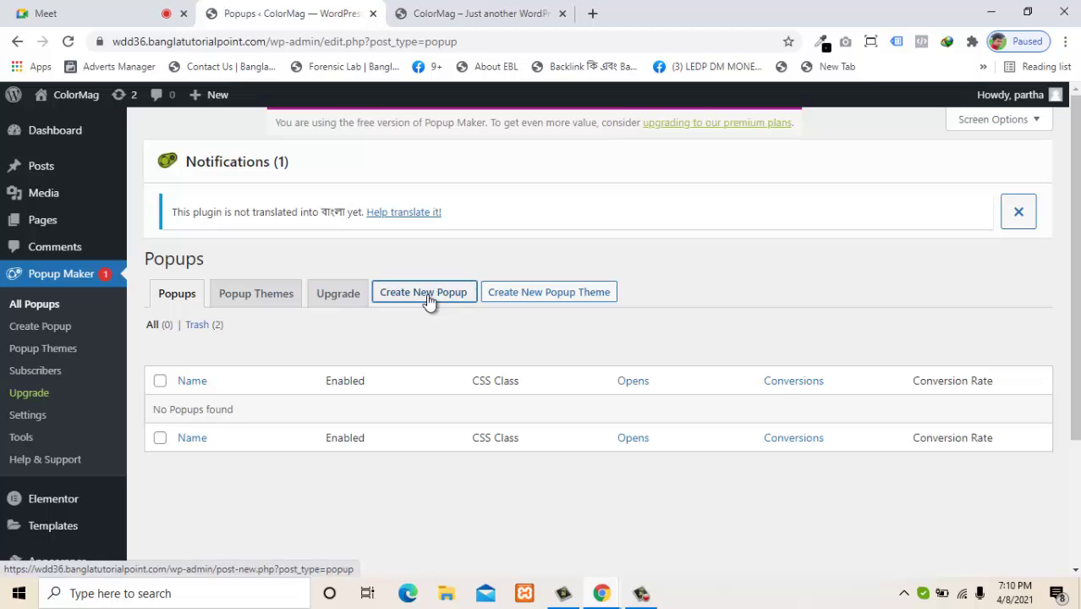
{"action": "left_click", "coordinate": [427, 296]}
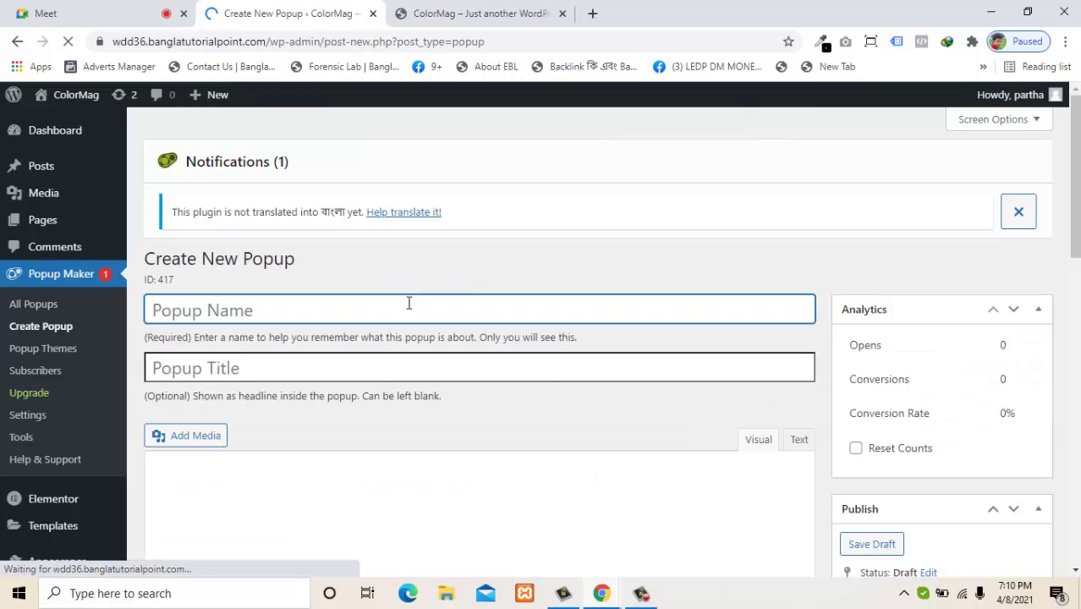
{"action": "type", "text": "demo popup"}
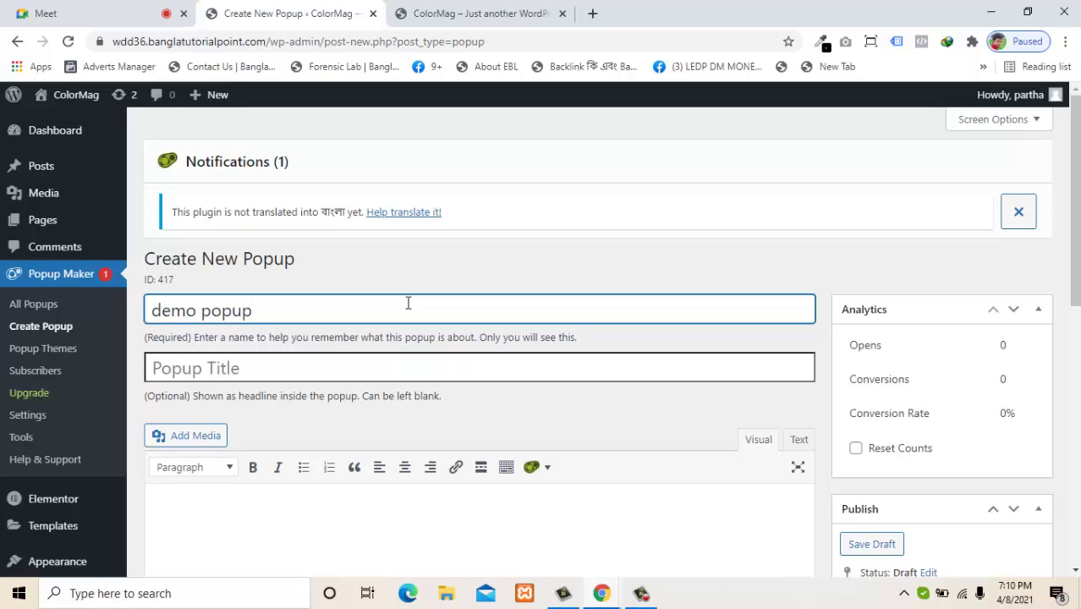
{"action": "type", "text": "2"}
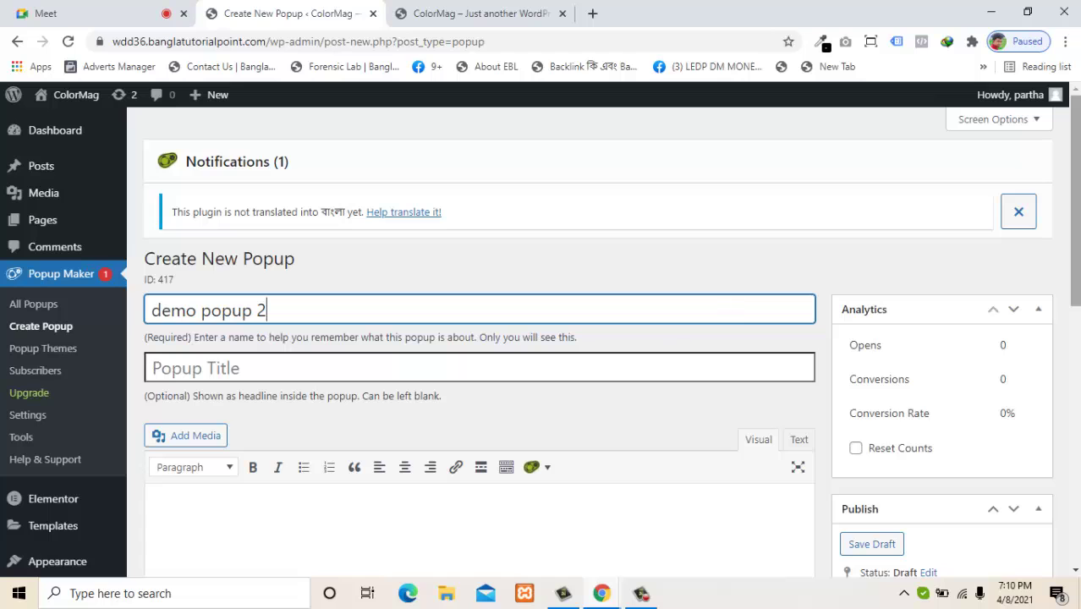
Insert the chef image banner-1.png from the media library into the popup's content
{"action": "scroll", "coordinate": [1074, 298], "scroll_direction": "down", "scroll_amount": 3}
{"action": "left_click", "coordinate": [627, 304]}
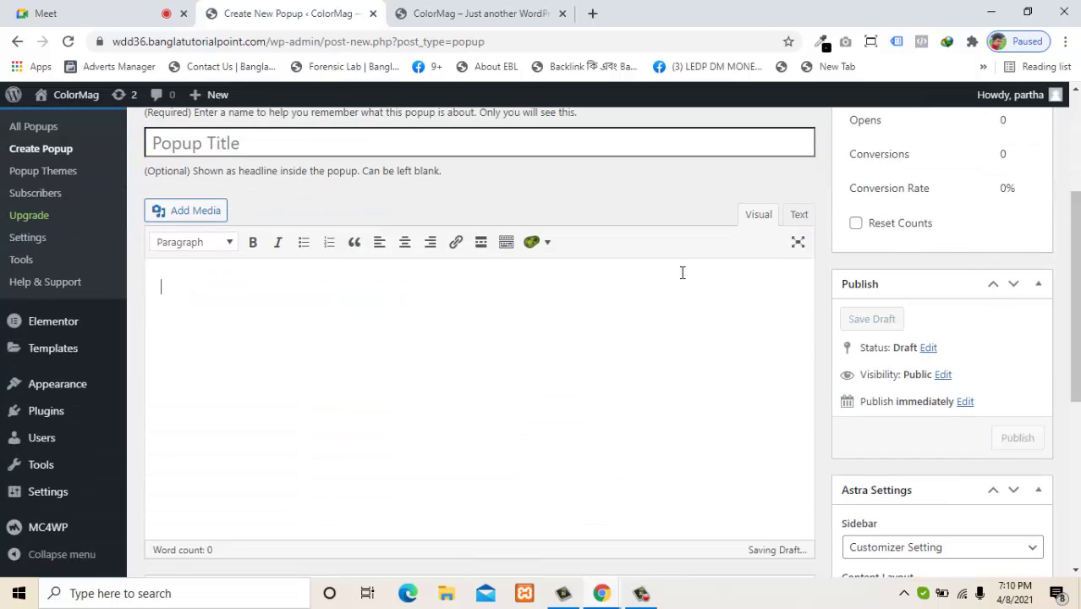
{"action": "left_click", "coordinate": [196, 211]}
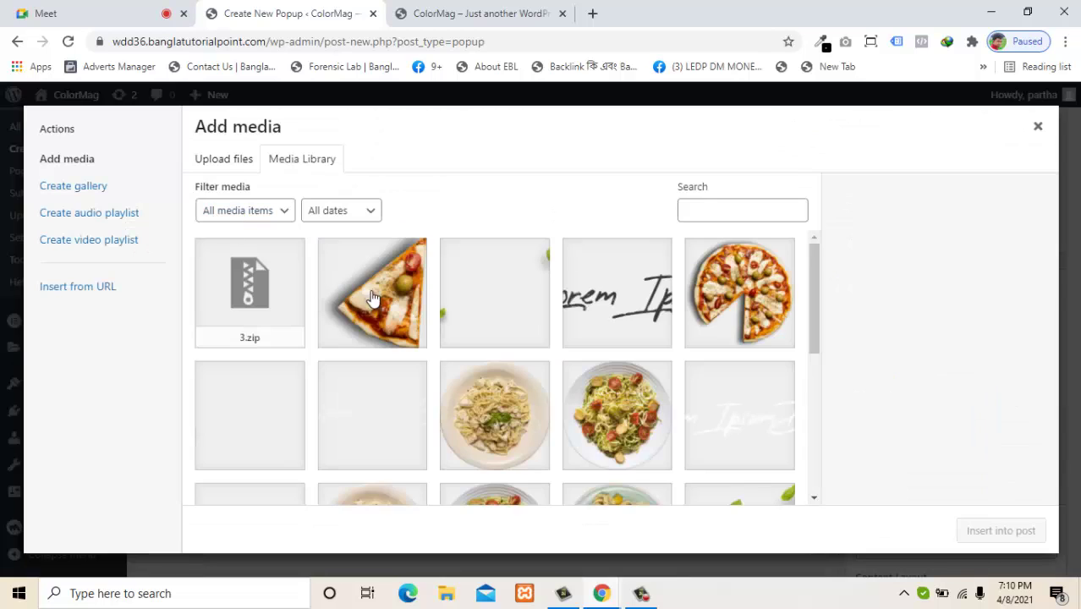
{"action": "left_click_drag", "start_coordinate": [810, 302], "coordinate": [807, 484]}
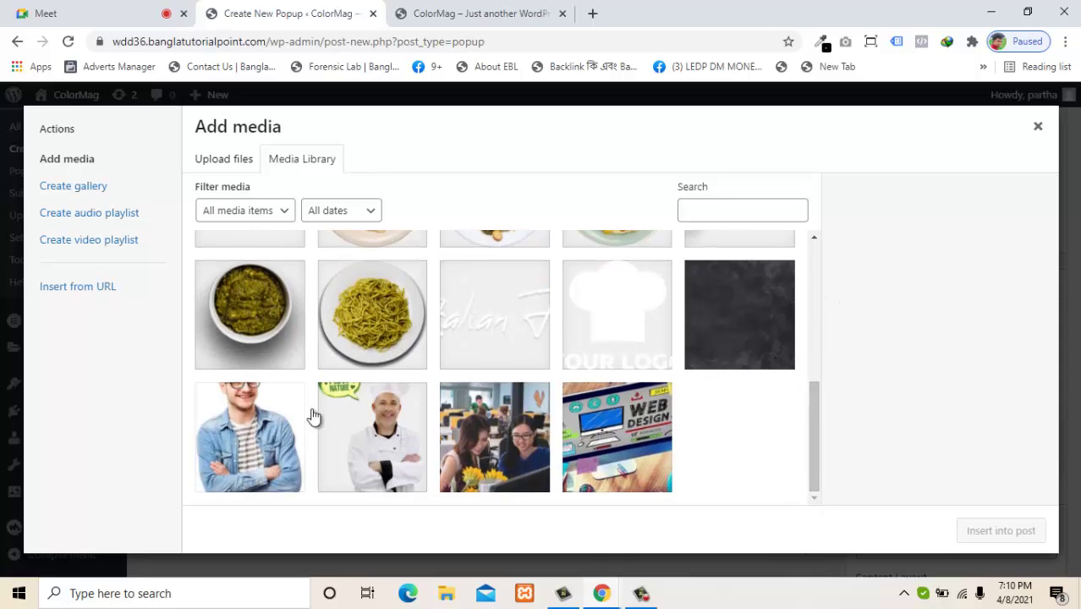
{"action": "left_click", "coordinate": [369, 433]}
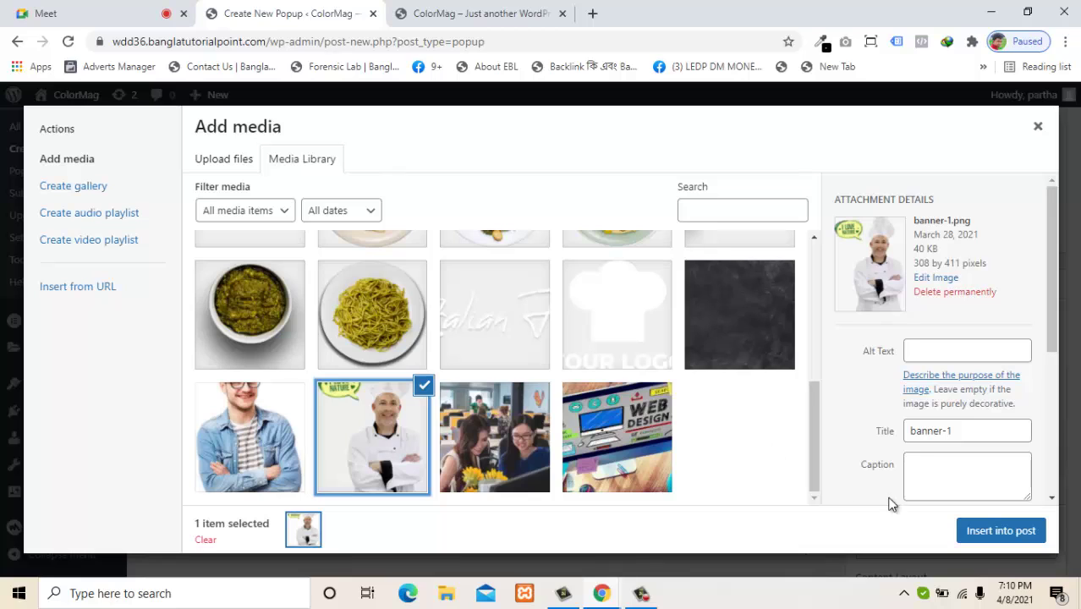
{"action": "left_click", "coordinate": [994, 531]}
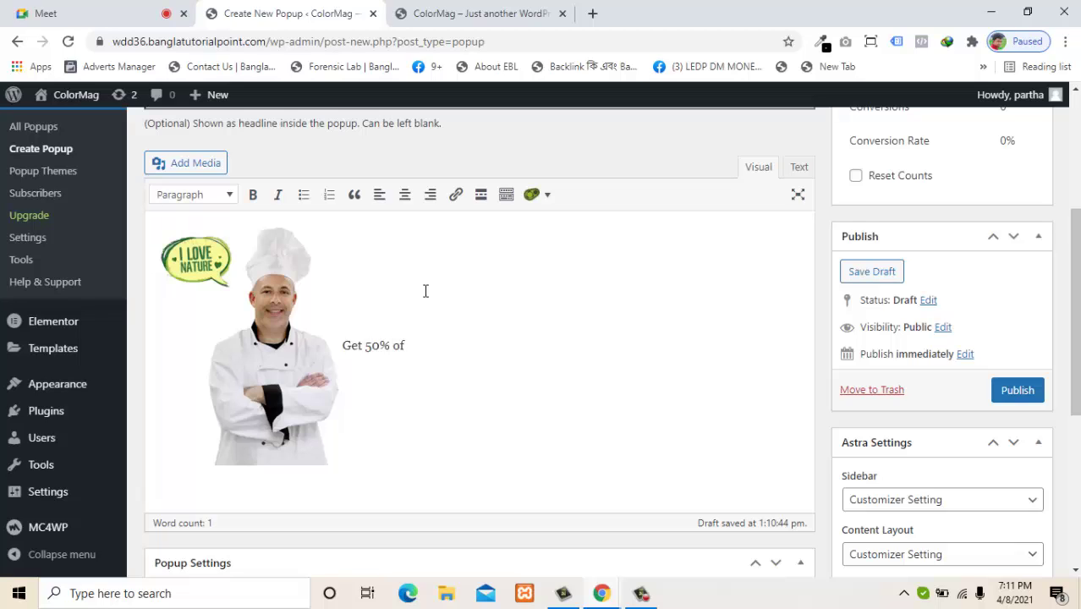
Add the text "Get 50% of" beside the chef image and format it as a bold Heading 1
{"action": "key", "text": "Return"}
{"action": "left_click_drag", "start_coordinate": [415, 346], "coordinate": [320, 319]}
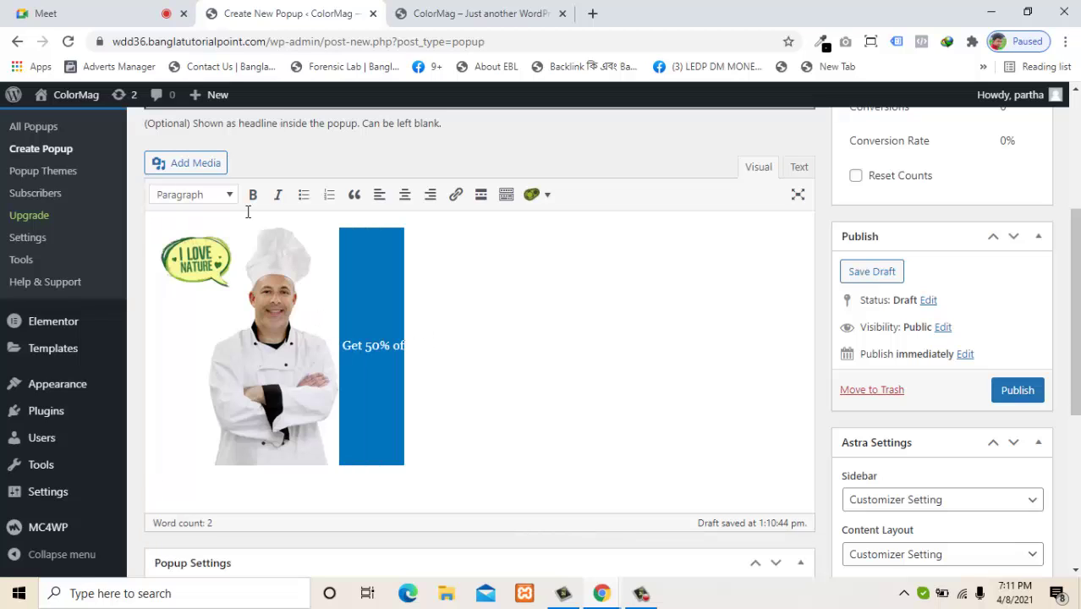
{"action": "left_click", "coordinate": [232, 196]}
{"action": "left_click", "coordinate": [221, 256]}
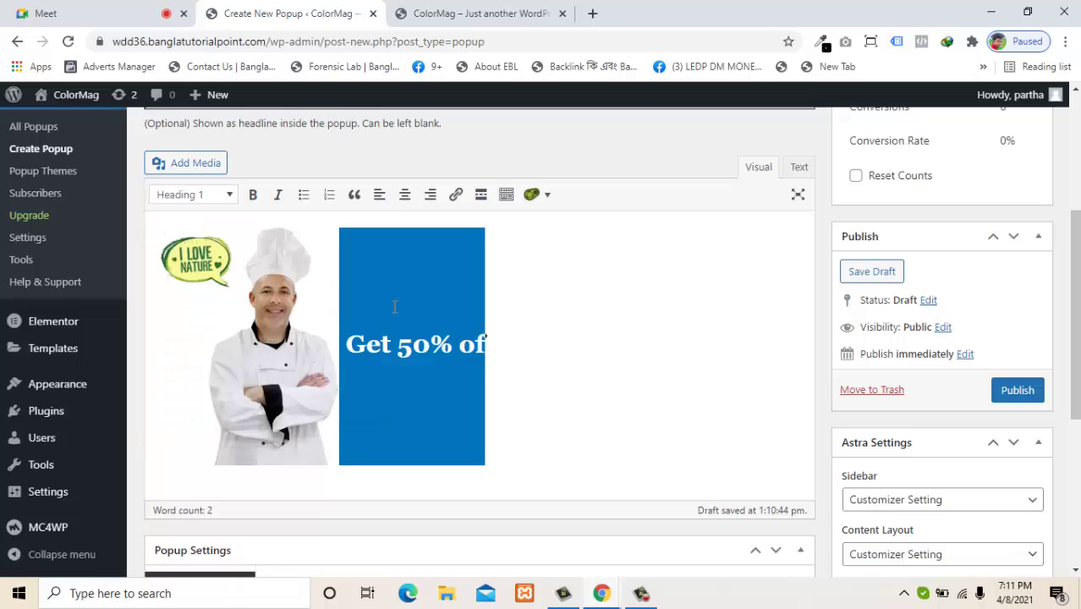
{"action": "left_click", "coordinate": [253, 193]}
{"action": "left_click", "coordinate": [605, 365]}
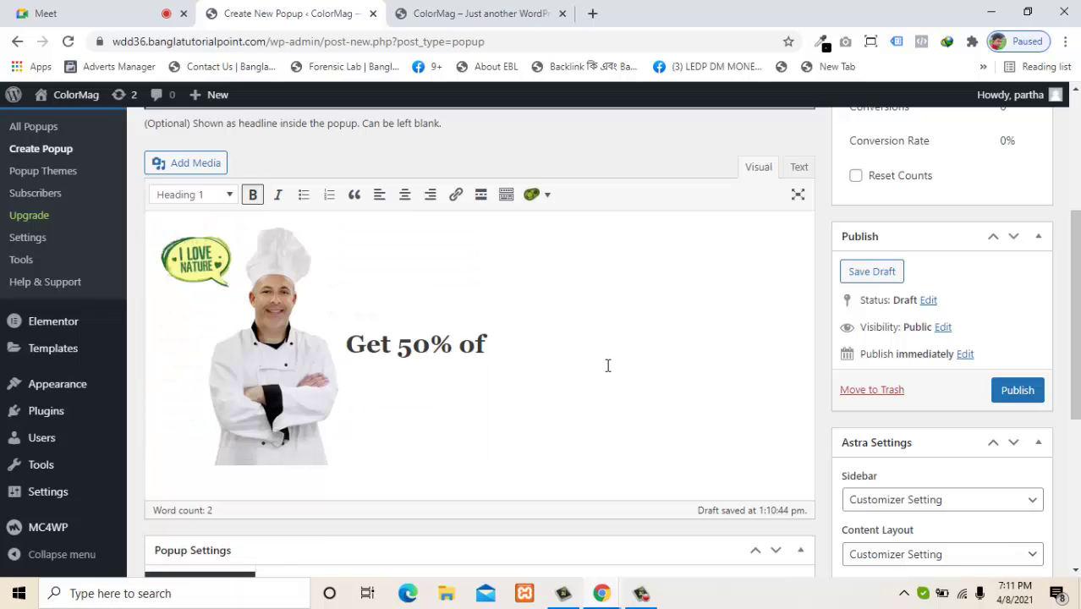
Add a Time Delay / Auto Open trigger with a 500 ms delay and an On Popup Close cookie to the popup
{"action": "scroll", "coordinate": [249, 312], "scroll_direction": "down", "scroll_amount": 4}
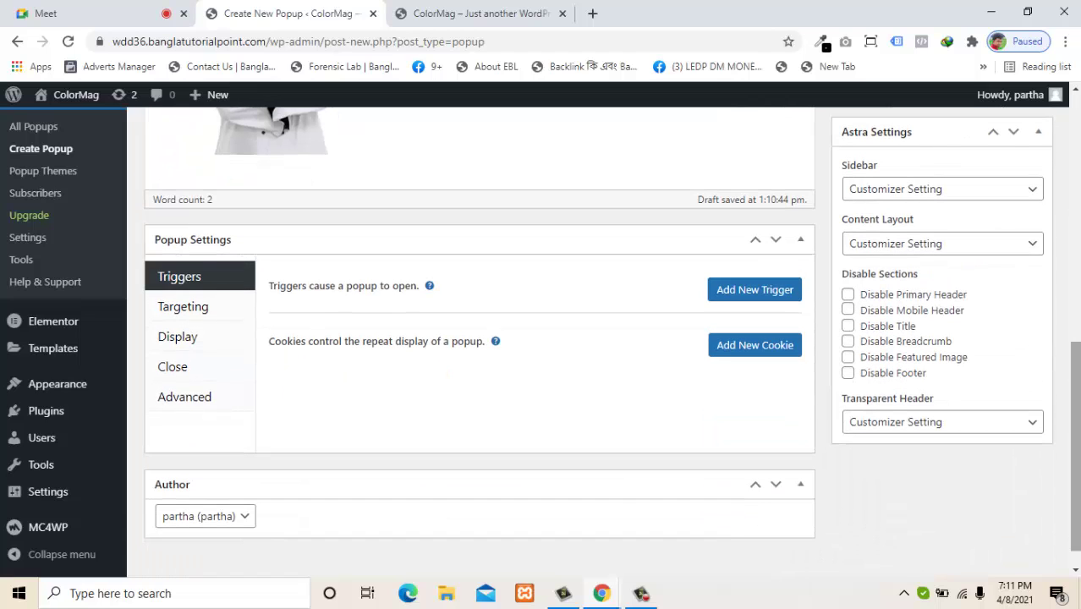
{"action": "left_click", "coordinate": [720, 289]}
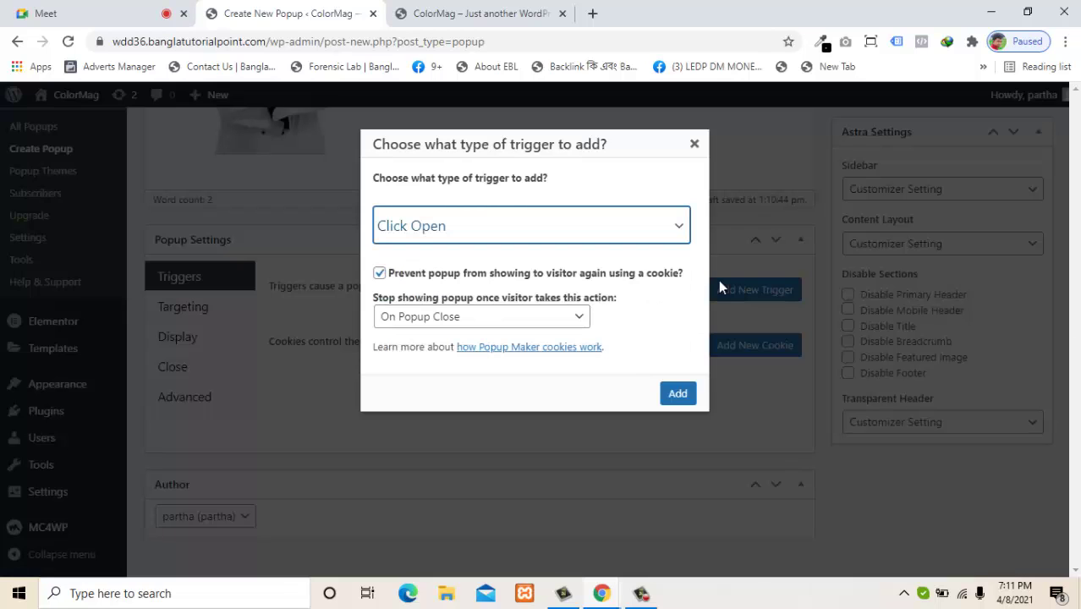
{"action": "left_click", "coordinate": [531, 227]}
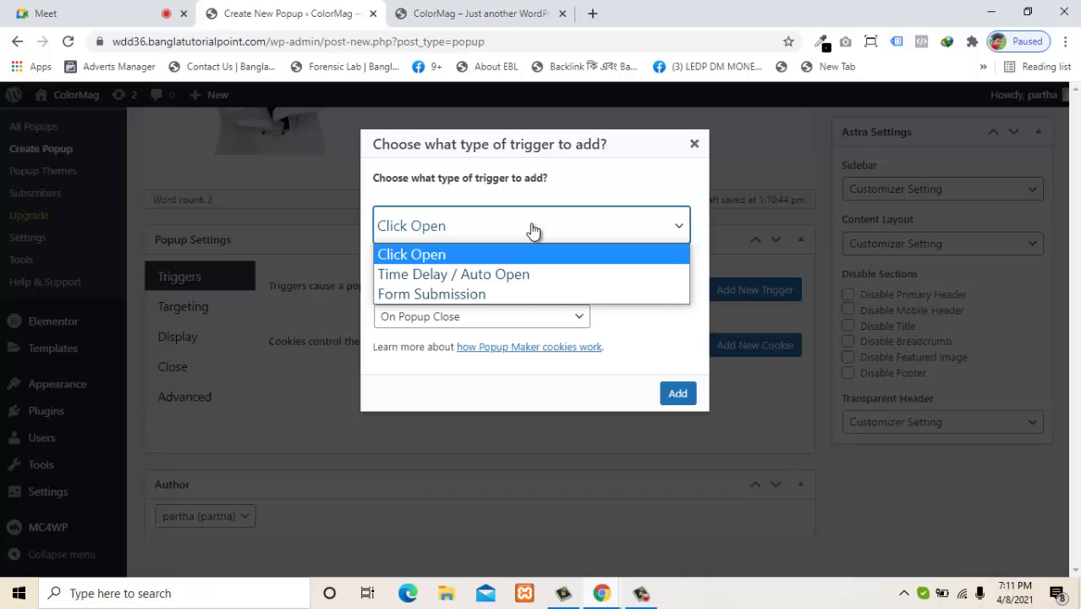
{"action": "left_click", "coordinate": [456, 282]}
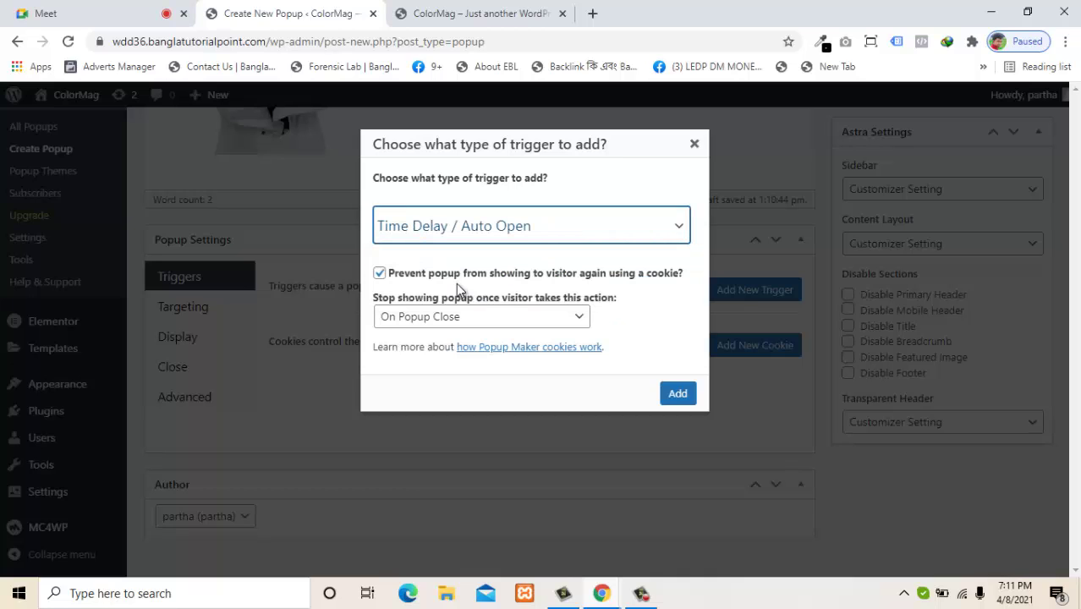
{"action": "left_click", "coordinate": [677, 394]}
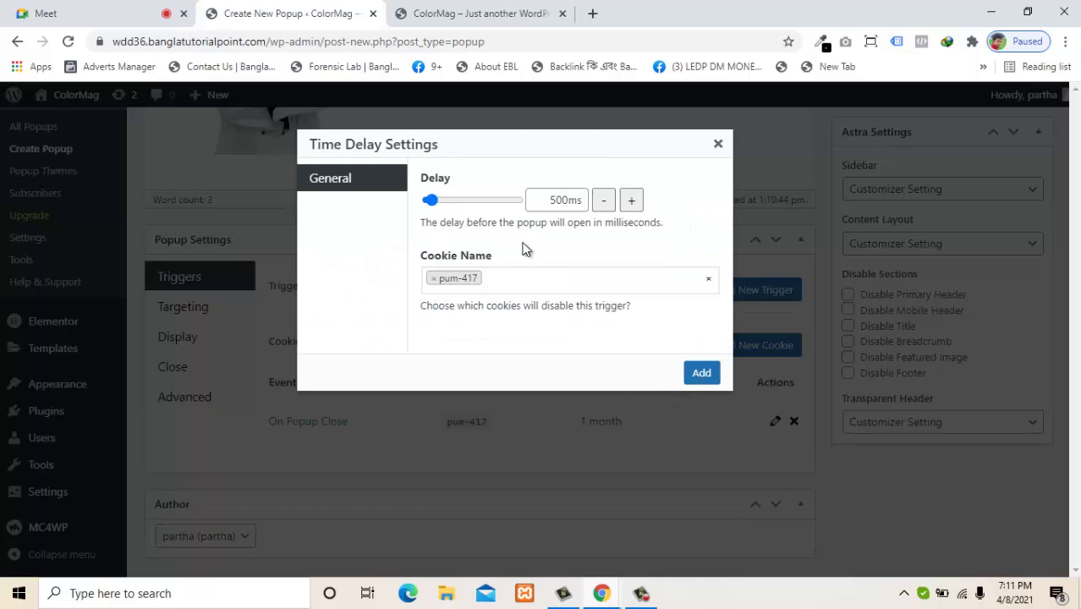
{"action": "left_click", "coordinate": [695, 373]}
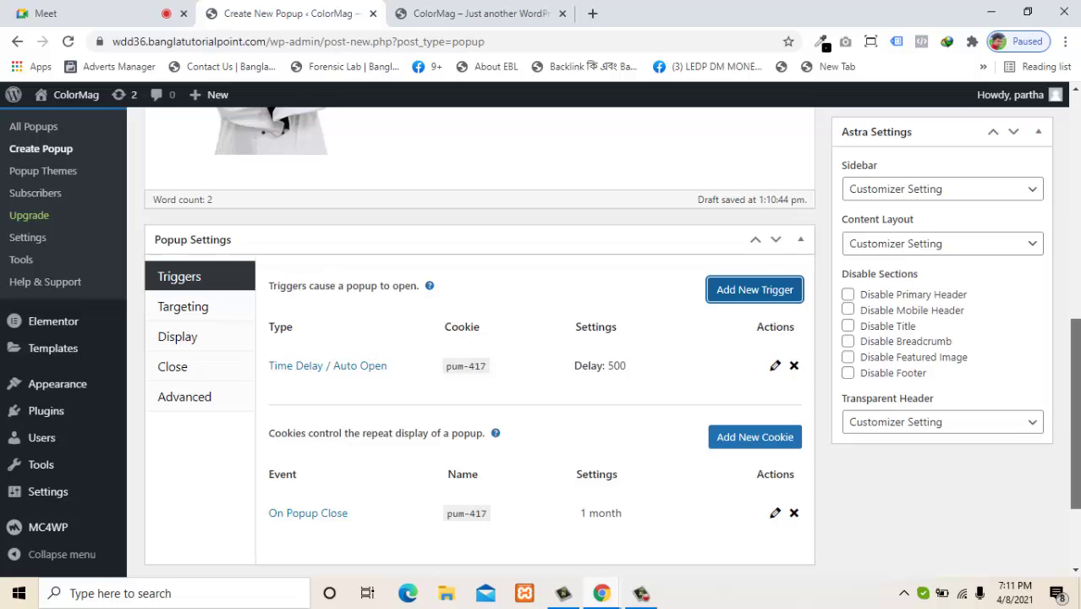
{"action": "scroll", "coordinate": [612, 341], "scroll_direction": "down", "scroll_amount": 3}
{"action": "scroll", "coordinate": [479, 338], "scroll_direction": "up", "scroll_amount": 2}
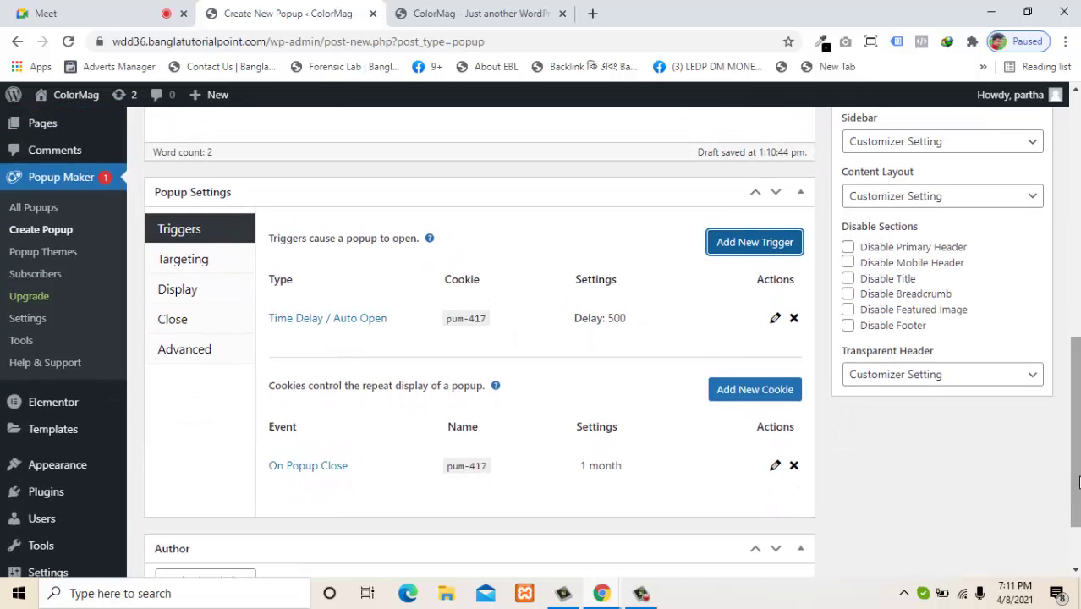
Target the popup to all pages with the "All Pages" condition
{"action": "left_click", "coordinate": [163, 267]}
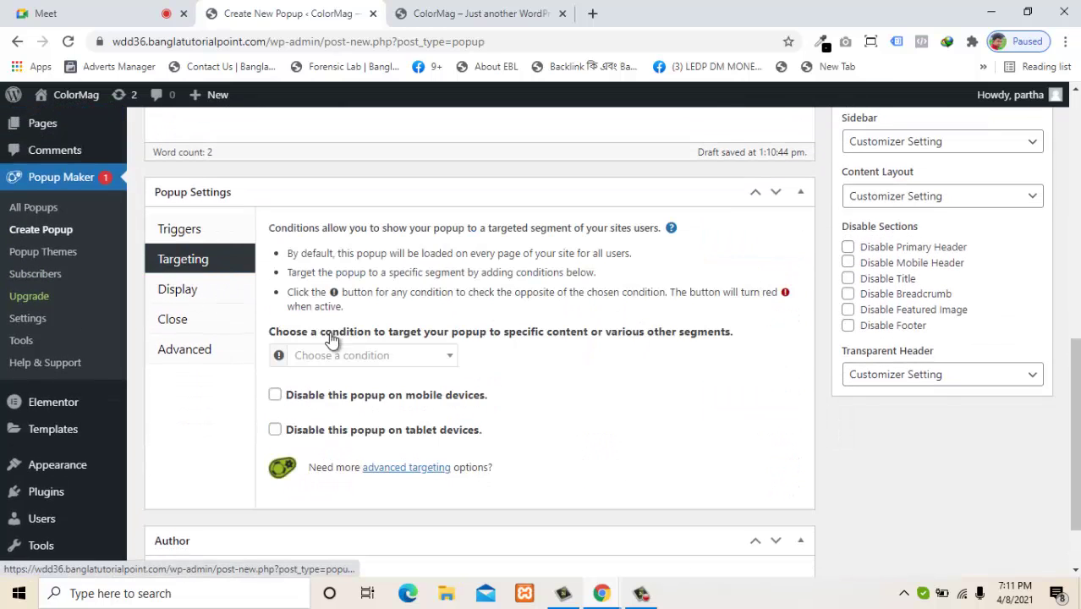
{"action": "left_click", "coordinate": [386, 357]}
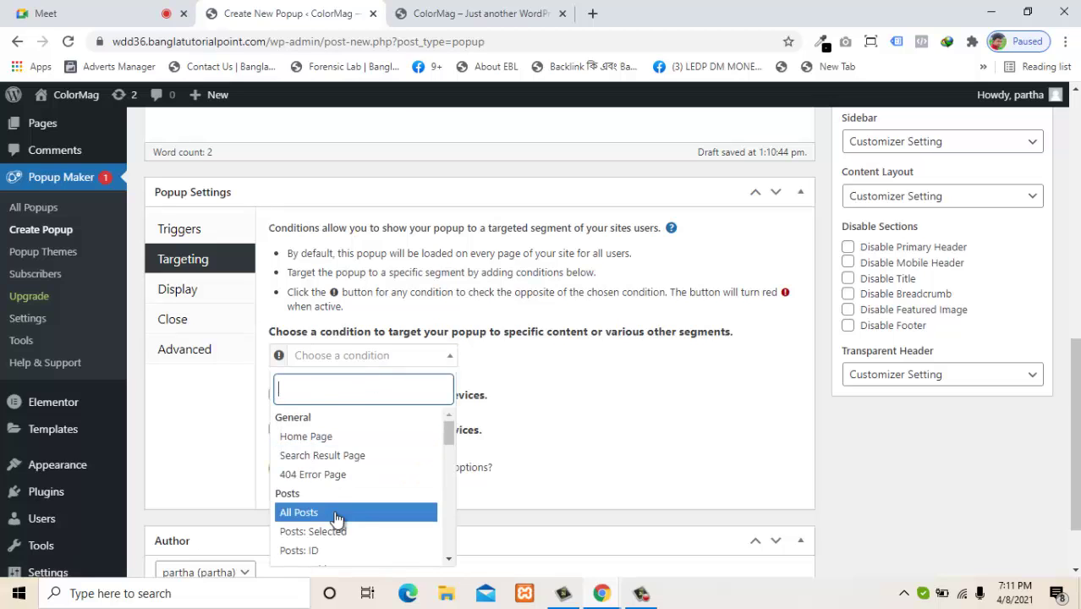
{"action": "left_click_drag", "start_coordinate": [450, 437], "coordinate": [451, 464]}
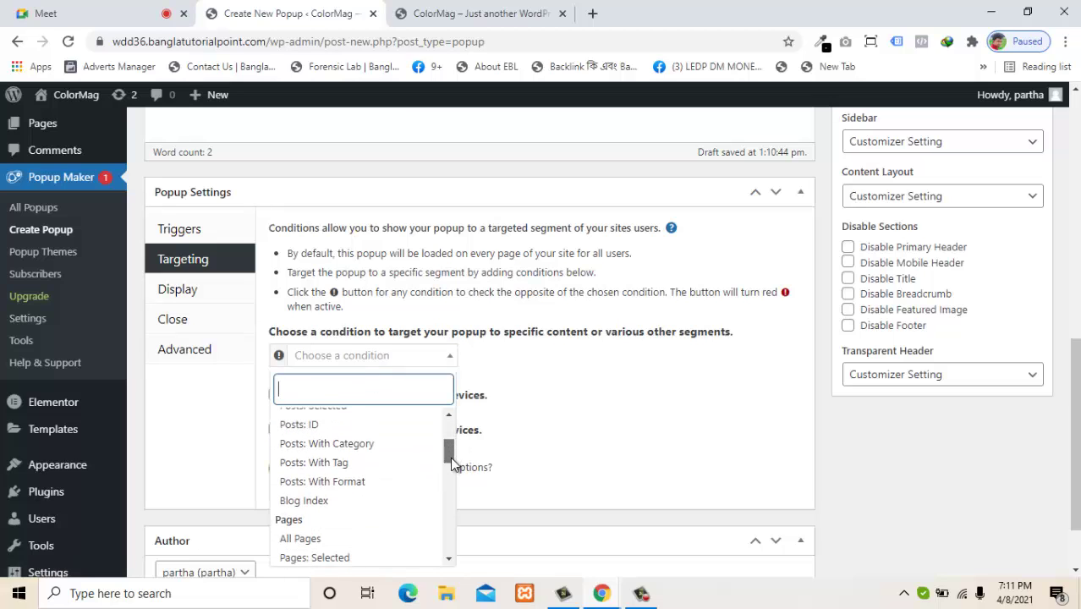
{"action": "left_click", "coordinate": [337, 526]}
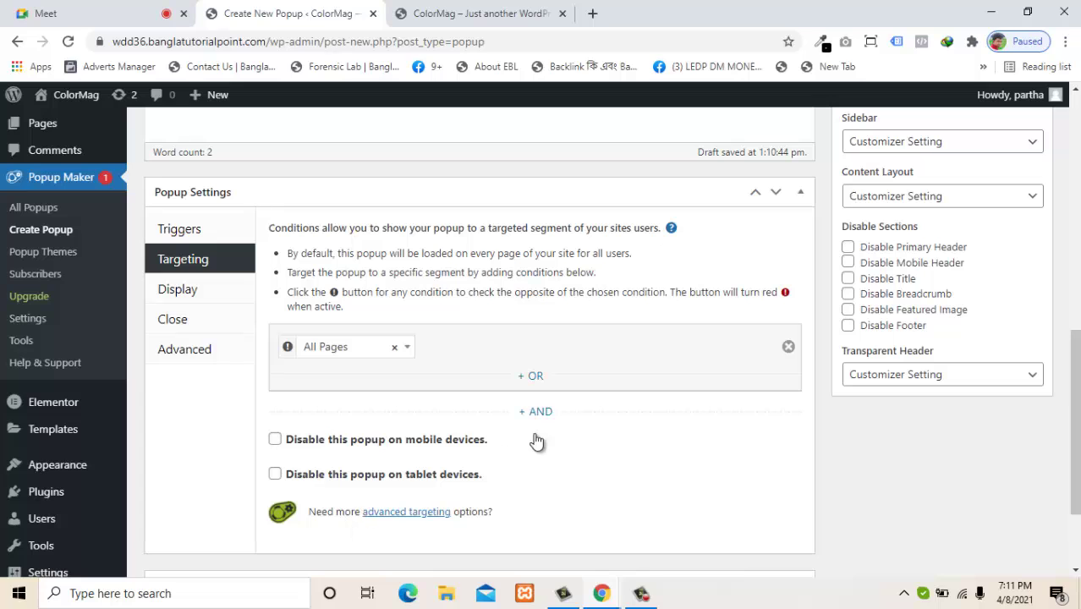
Publish "demo popup 2" and reload the site's home page to check how the popup opens
{"action": "left_click", "coordinate": [219, 296]}
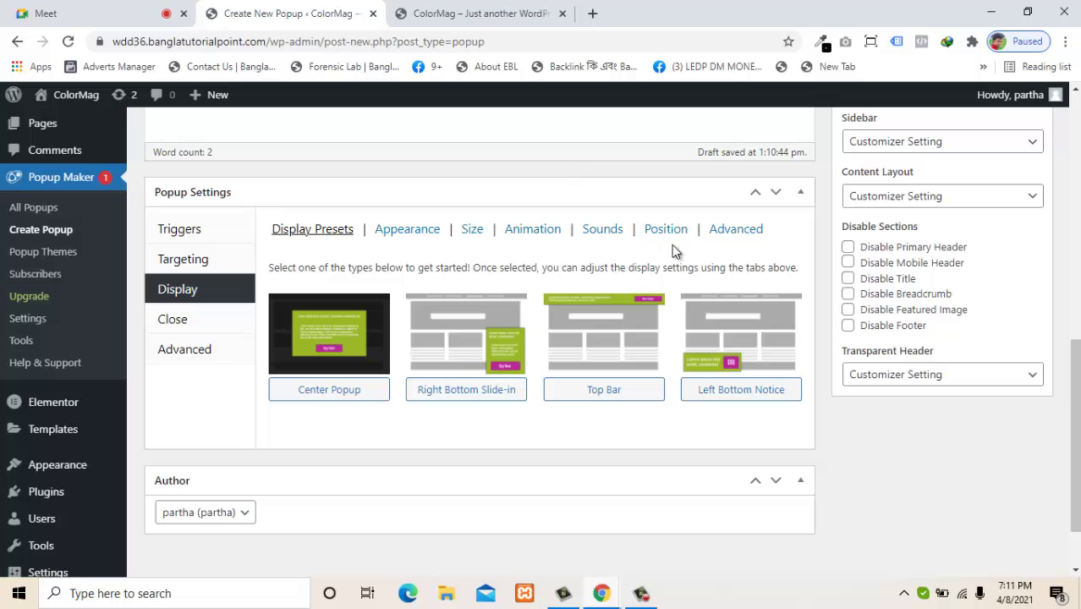
{"action": "left_click", "coordinate": [206, 325]}
{"action": "left_click", "coordinate": [197, 355]}
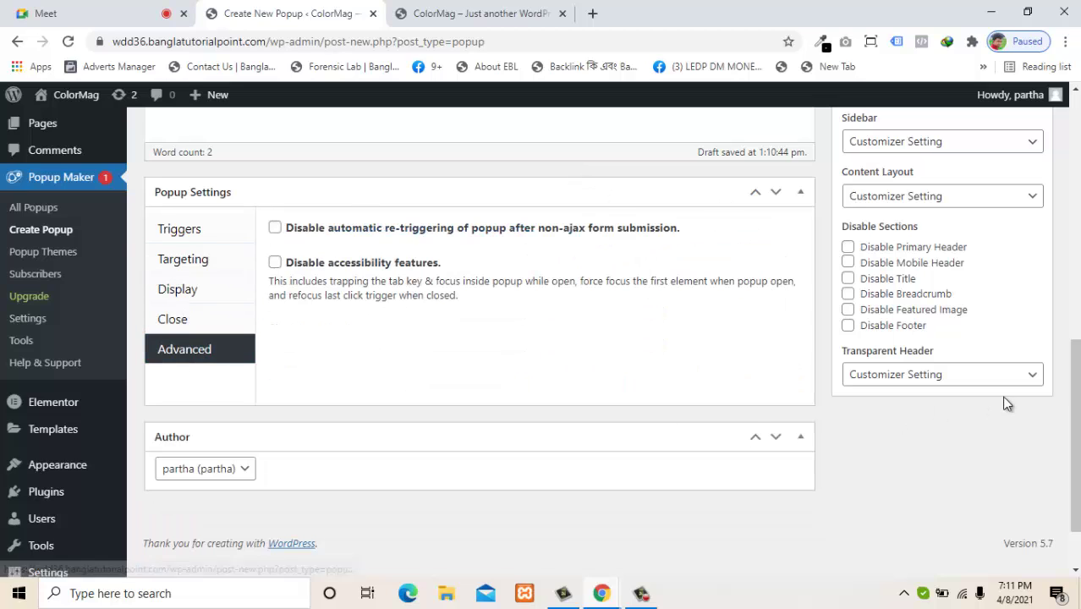
{"action": "scroll", "coordinate": [1075, 474], "scroll_direction": "down", "scroll_amount": 2}
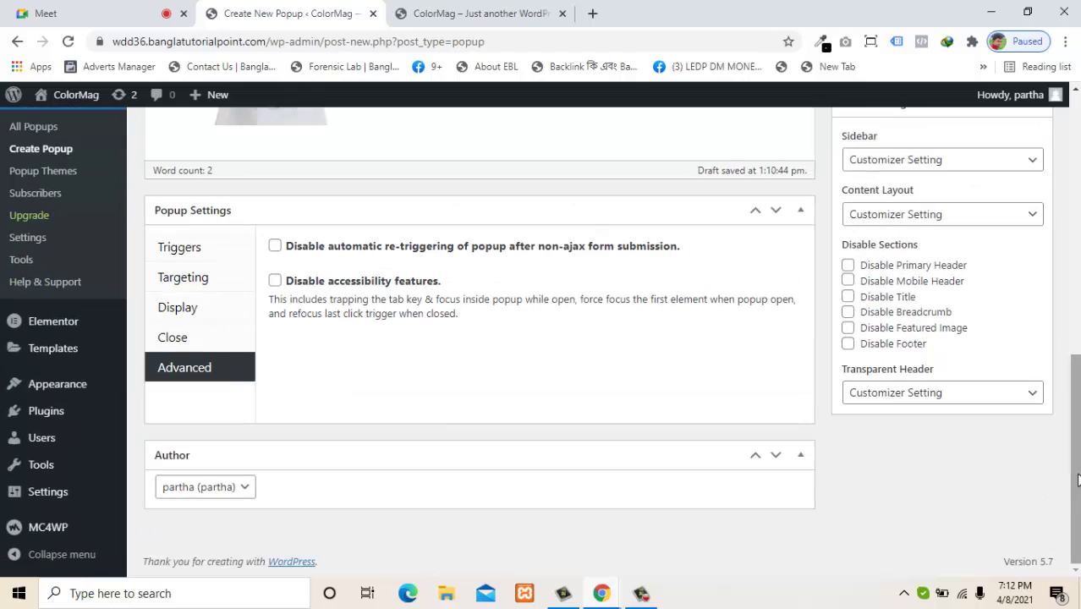
{"action": "left_click", "coordinate": [1069, 336]}
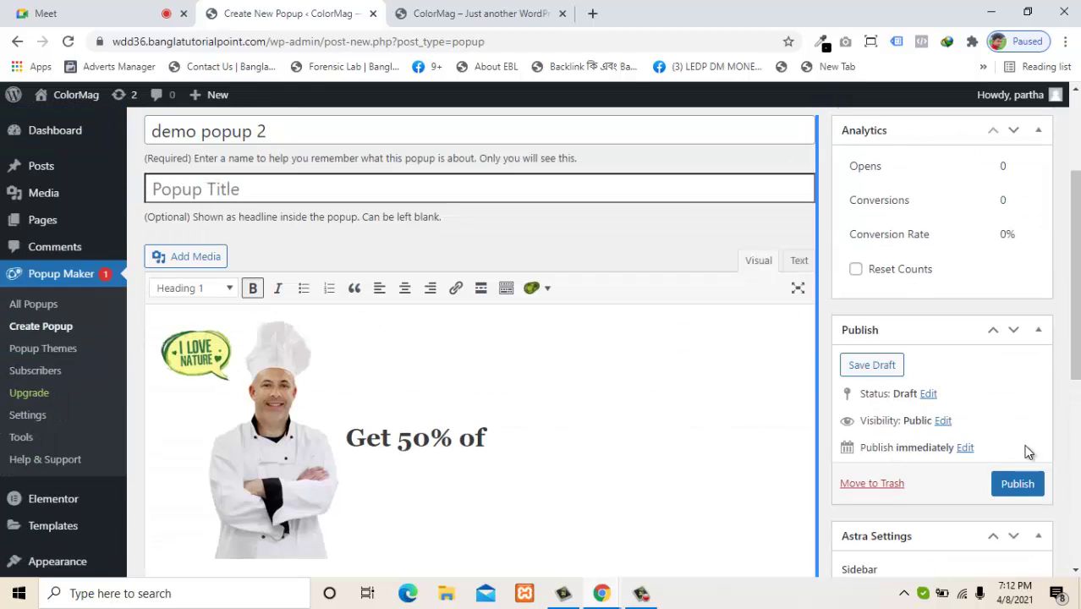
{"action": "left_click", "coordinate": [1020, 484]}
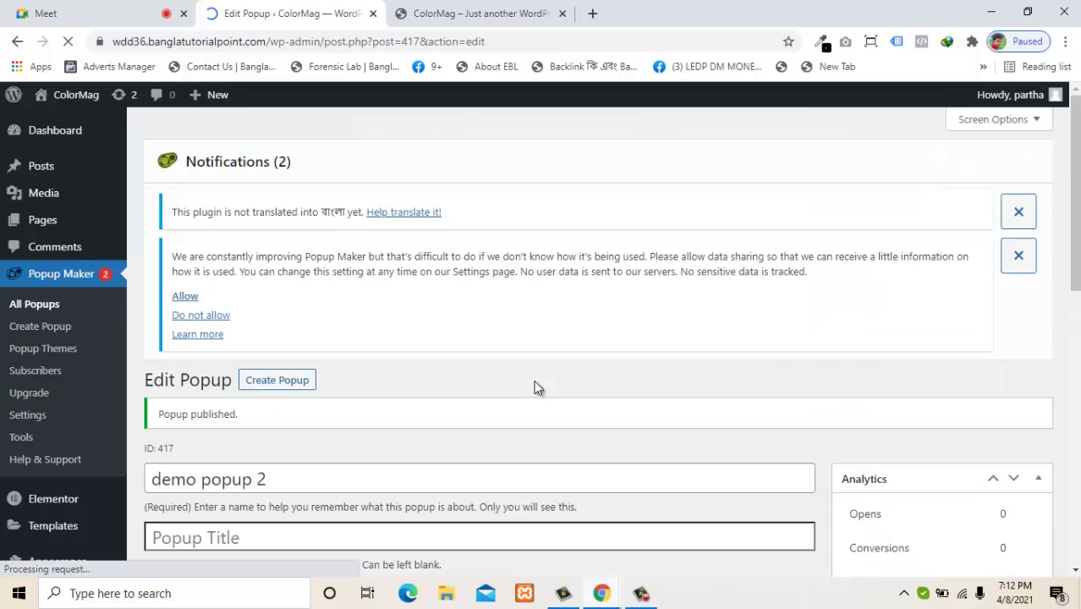
{"action": "left_click", "coordinate": [436, 13]}
{"action": "left_click", "coordinate": [67, 40]}
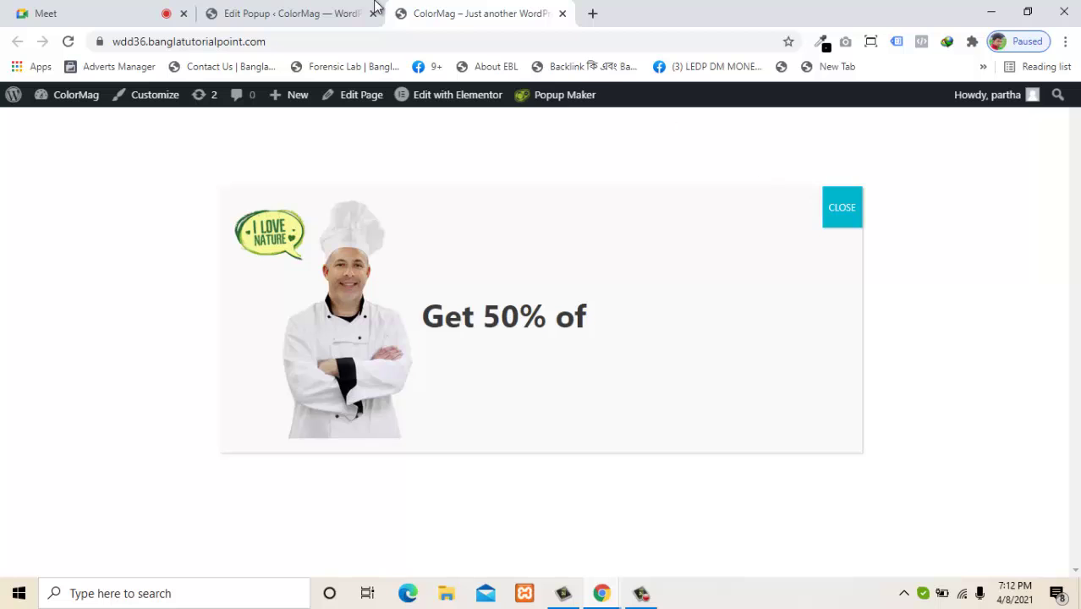
Add an empty div to the HTML code of "demo popup 2", and delete all of the popup's content
{"action": "left_click", "coordinate": [338, 11]}
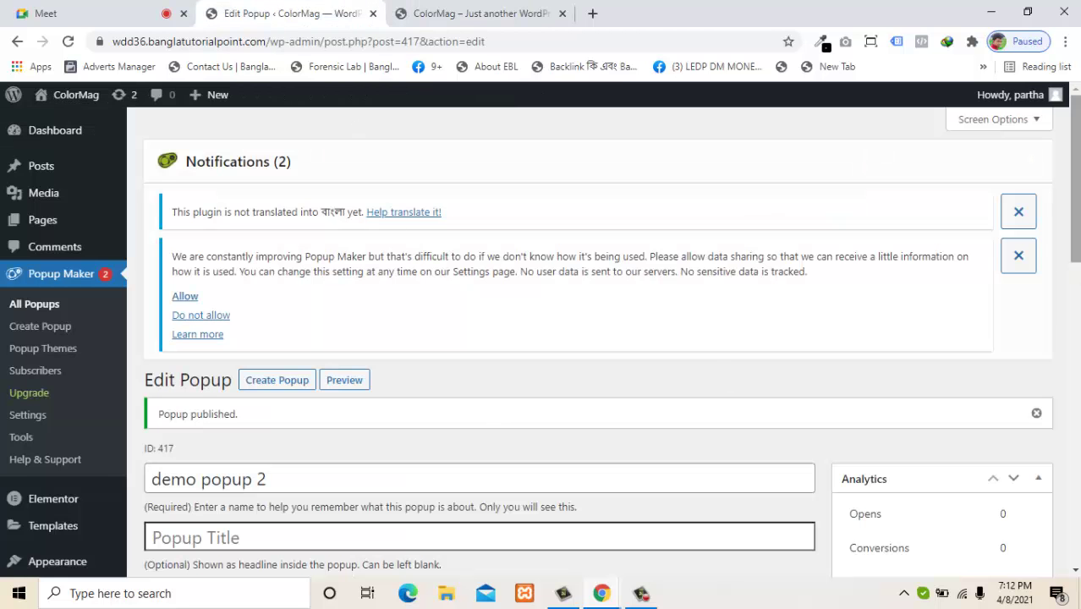
{"action": "left_click_drag", "start_coordinate": [1076, 227], "coordinate": [1080, 345]}
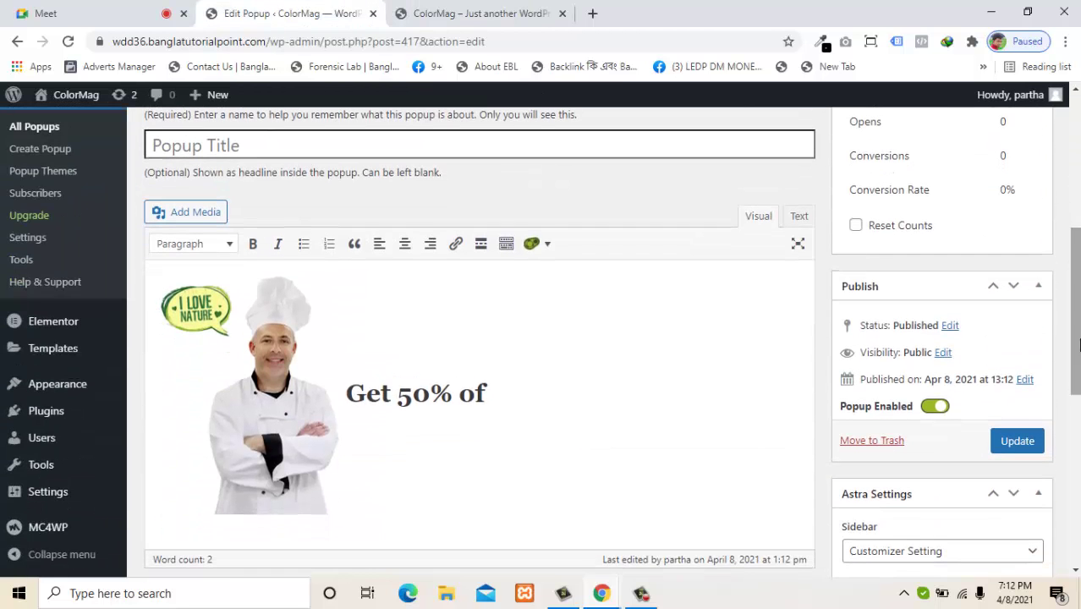
{"action": "left_click", "coordinate": [801, 218]}
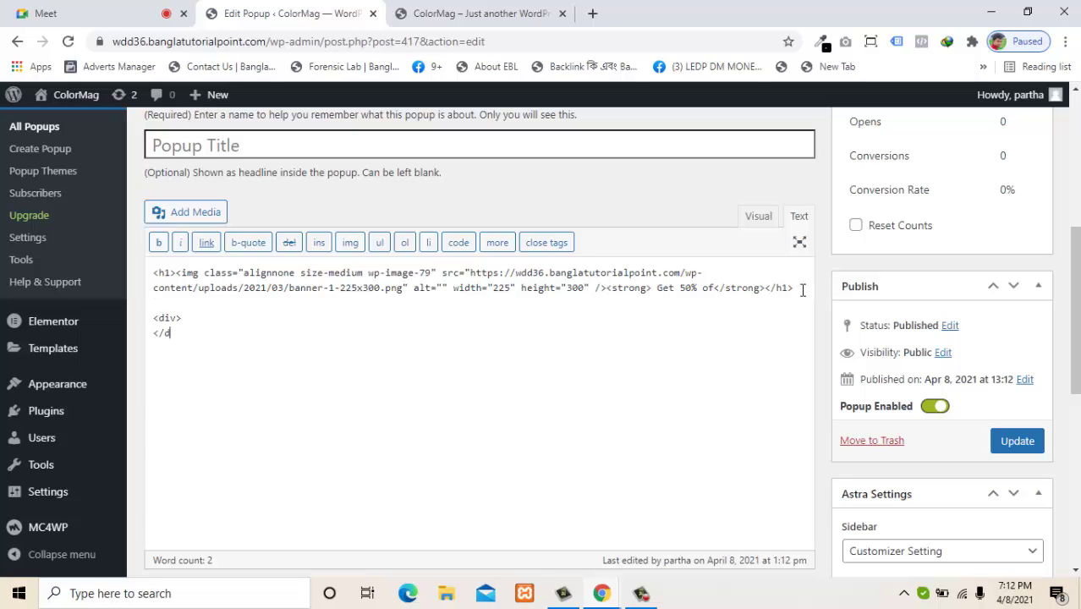
{"action": "type", "text": ">"}
{"action": "mouse_move", "coordinate": [100, 394]}
{"action": "left_click_drag", "start_coordinate": [198, 330], "coordinate": [149, 277]}
{"action": "key", "text": "BackSpace"}
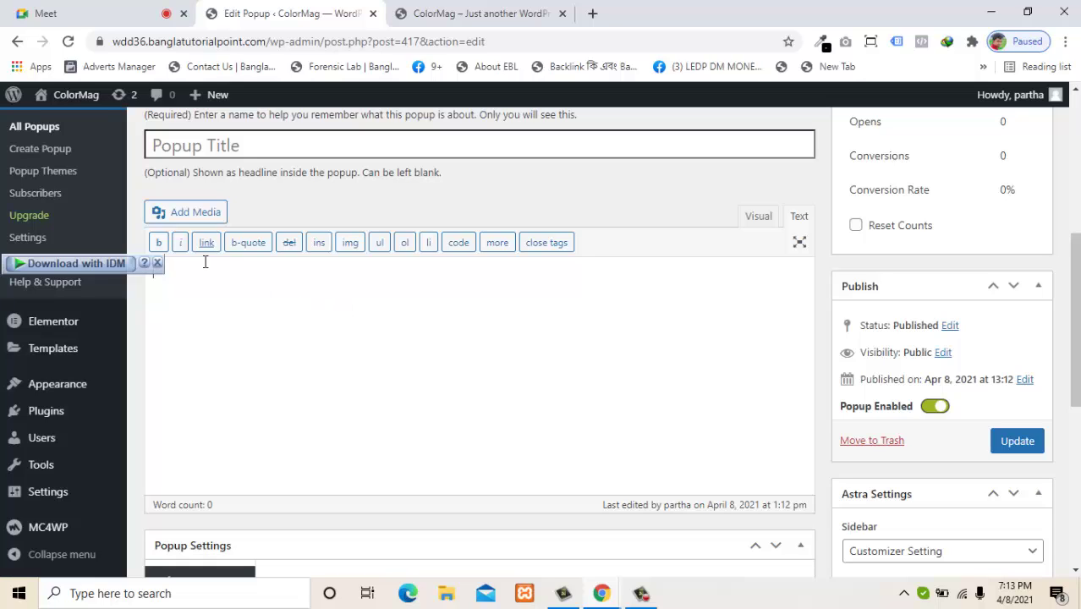
{"action": "left_click", "coordinate": [157, 265]}
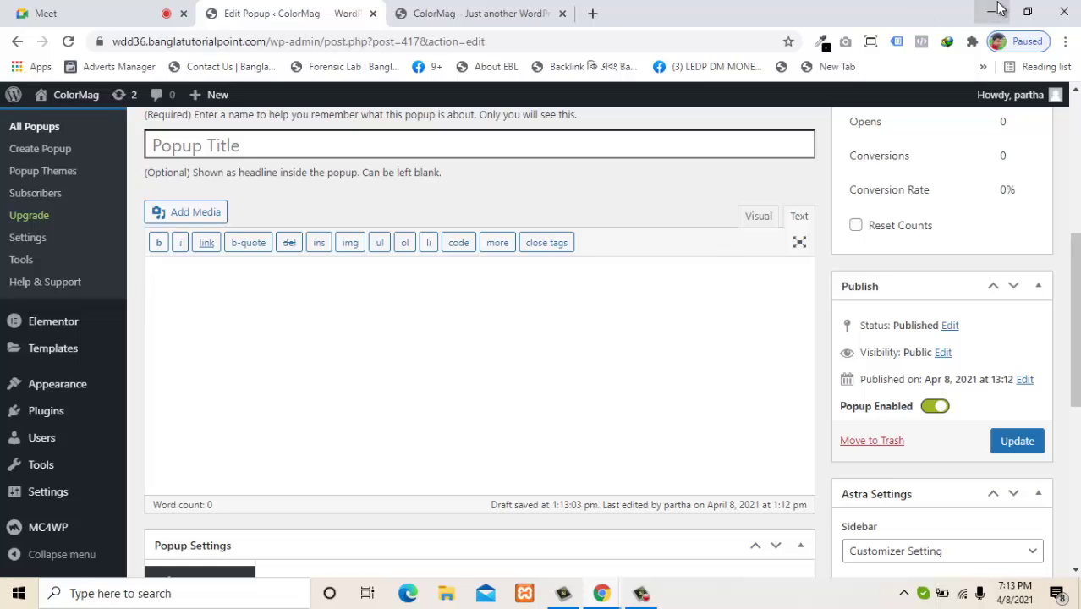
Look through the "Mentoring class file" folder on the desktop, close it and return to the popup editor in Chrome
{"action": "left_click", "coordinate": [994, 11]}
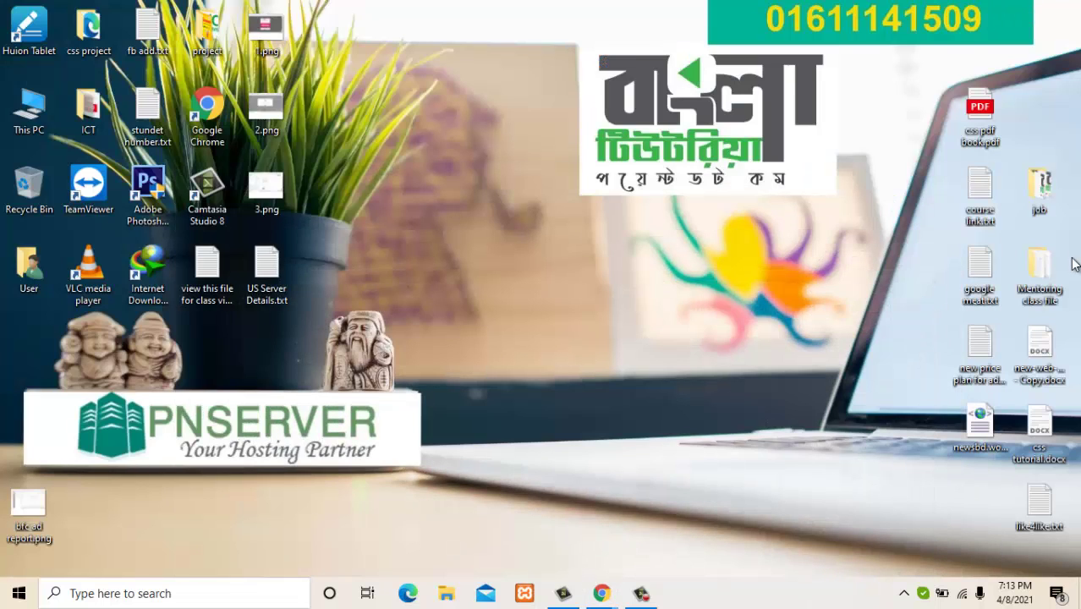
{"action": "double_click", "coordinate": [1029, 299]}
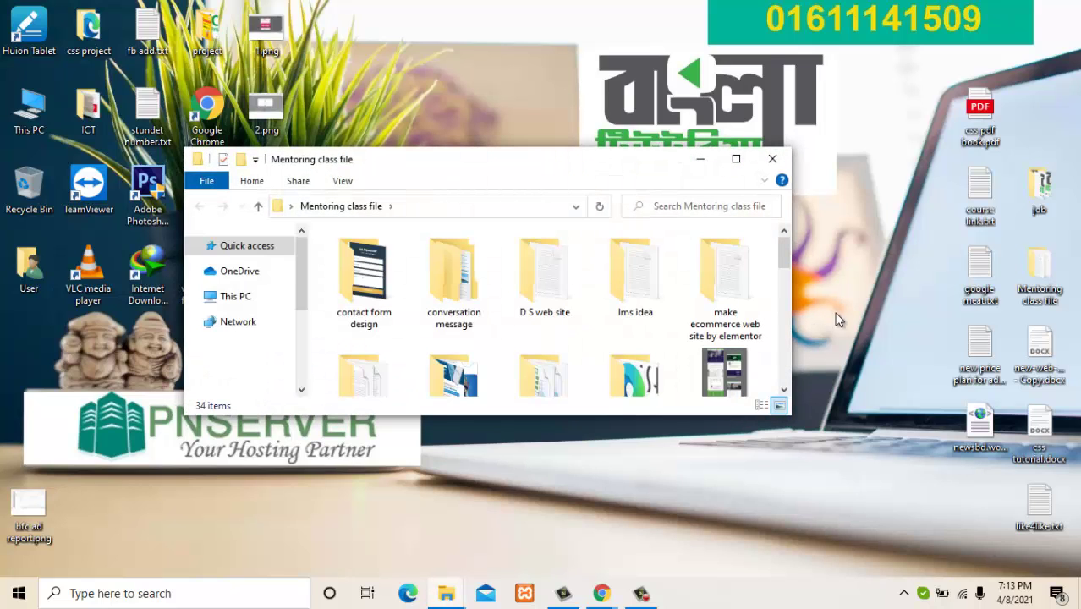
{"action": "left_click", "coordinate": [735, 161]}
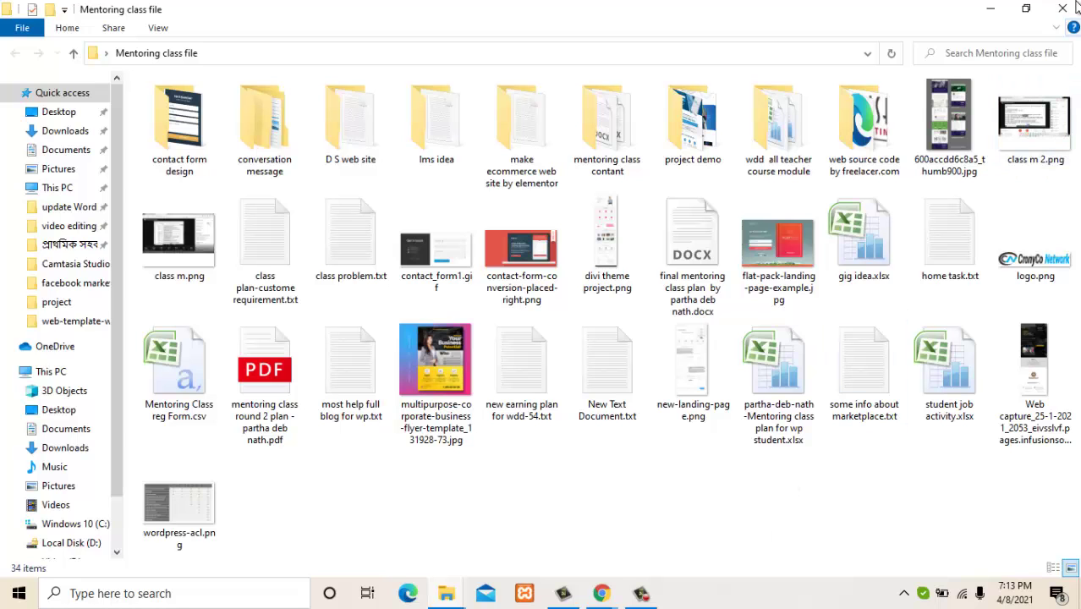
{"action": "left_click", "coordinate": [1026, 9]}
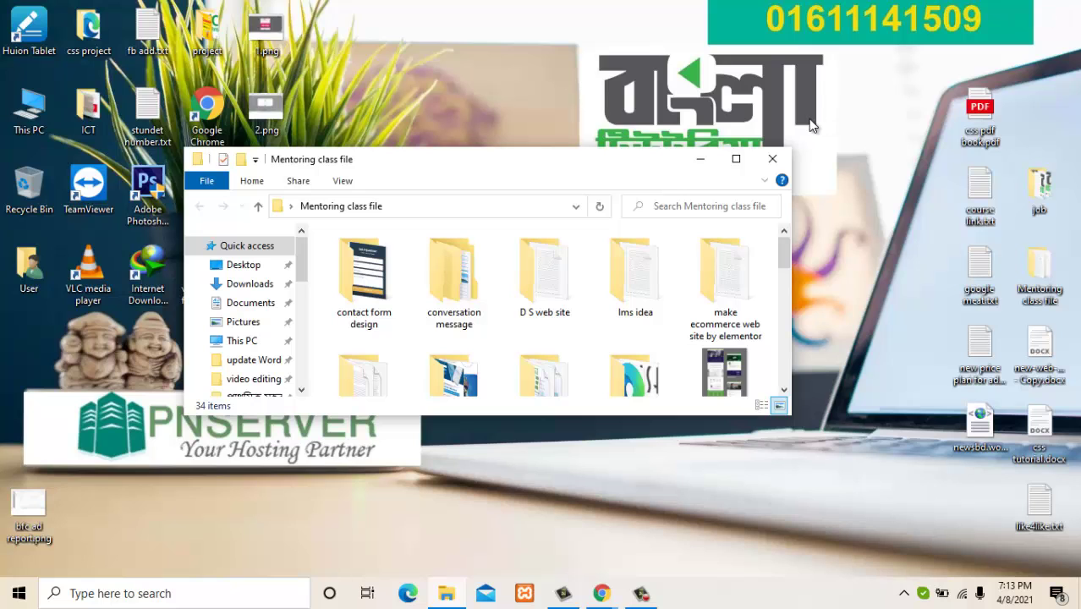
{"action": "left_click", "coordinate": [773, 162]}
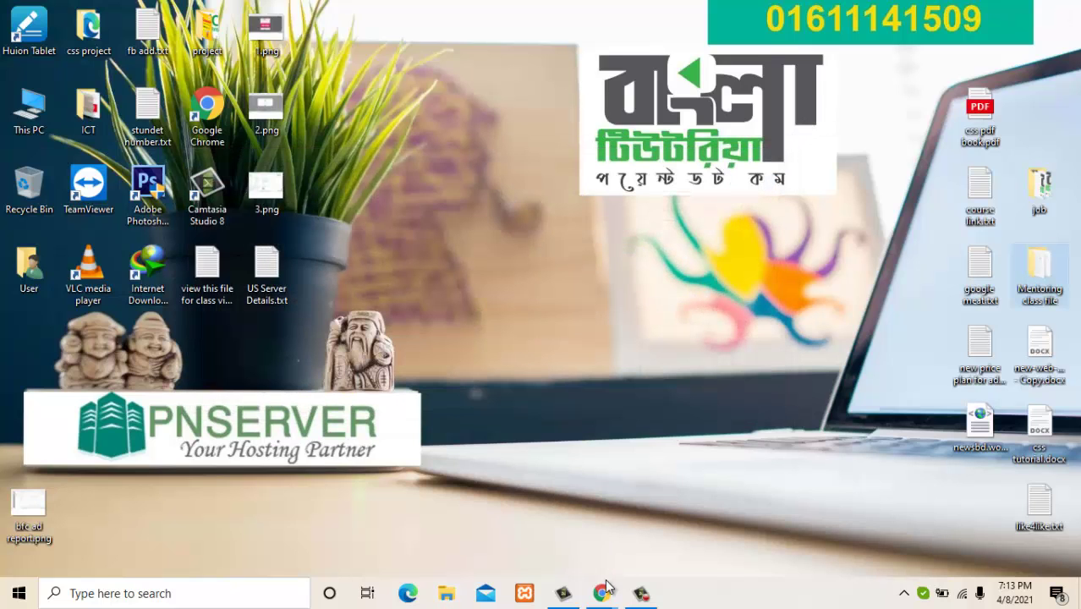
{"action": "mouse_move", "coordinate": [606, 589]}
{"action": "left_click", "coordinate": [547, 538]}
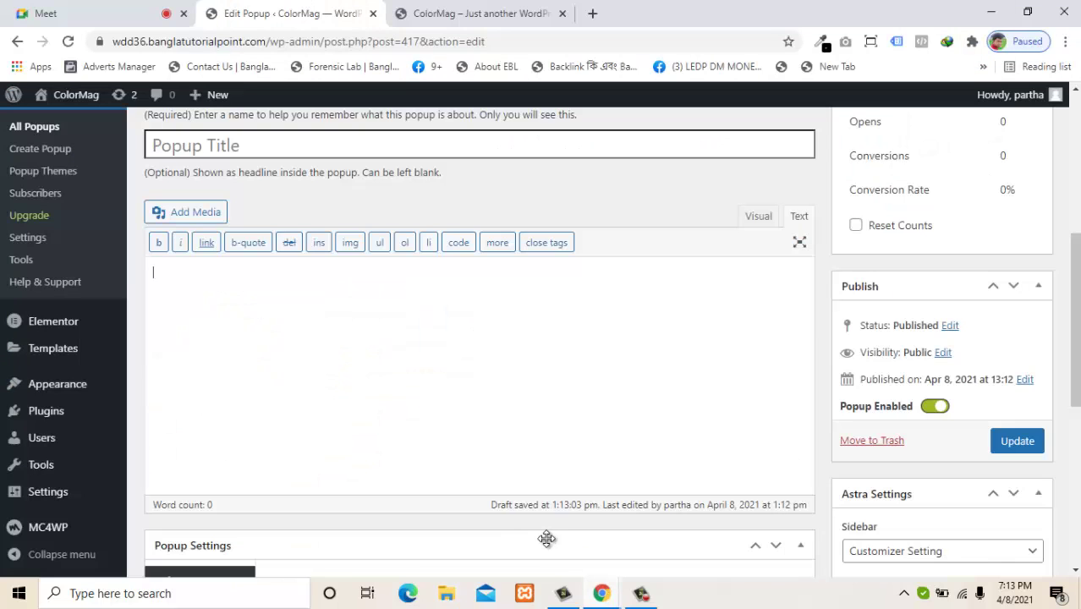
Examine the popup's display presets and its advanced display options
{"action": "scroll", "coordinate": [1074, 280], "scroll_direction": "up", "scroll_amount": 2}
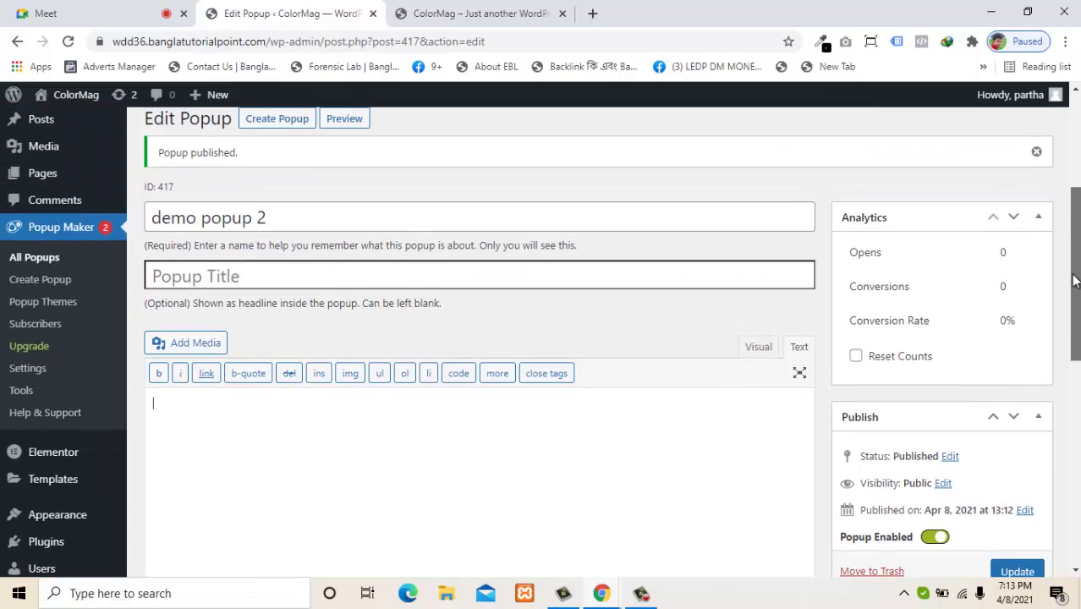
{"action": "left_click_drag", "start_coordinate": [1074, 281], "coordinate": [1072, 416]}
{"action": "left_click", "coordinate": [194, 396]}
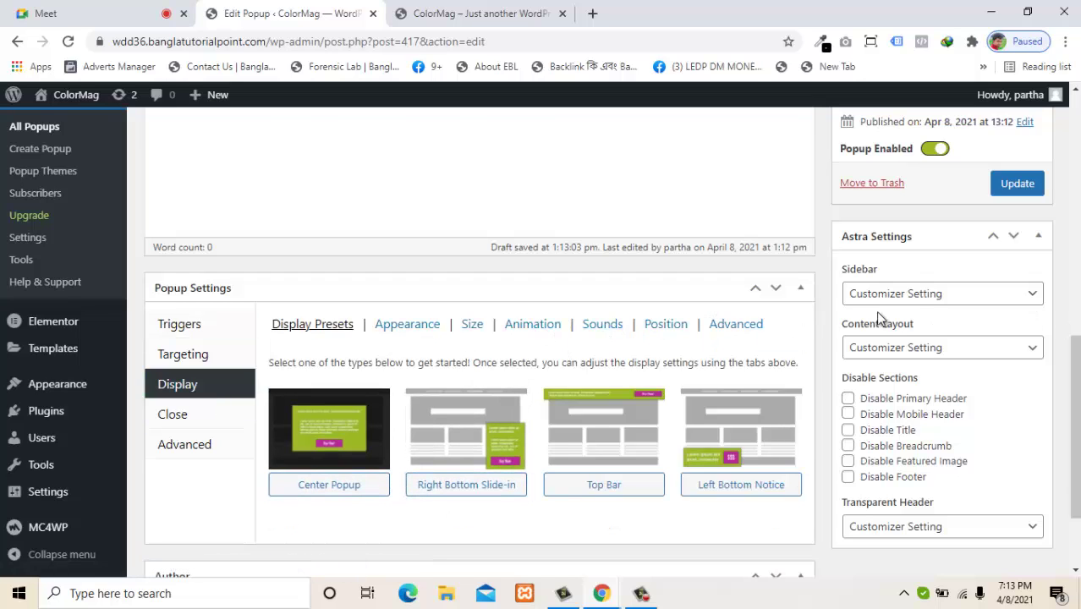
{"action": "left_click", "coordinate": [724, 330]}
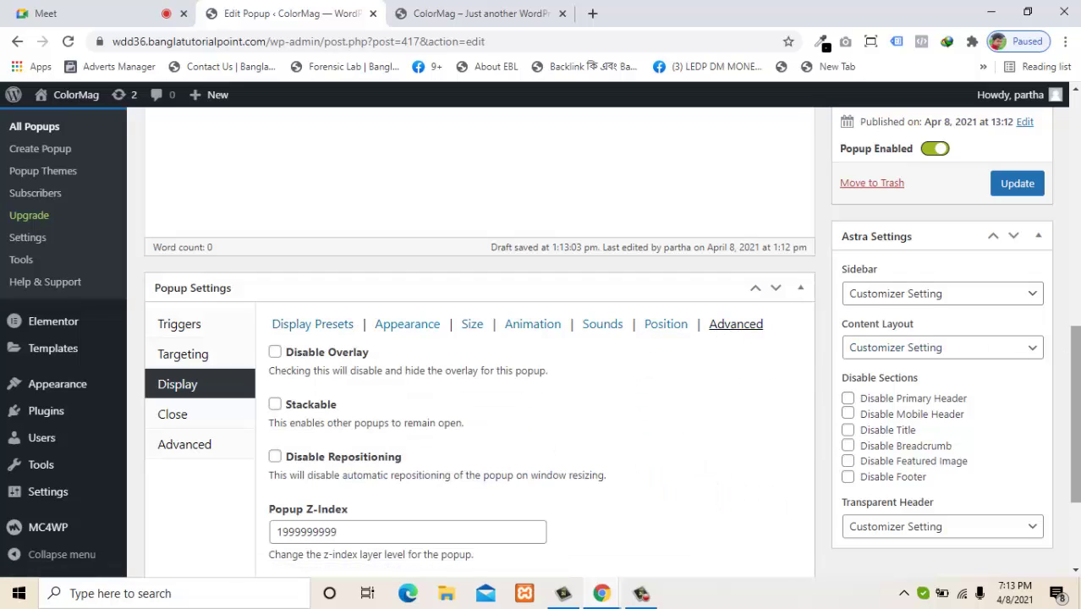
{"action": "scroll", "coordinate": [1074, 423], "scroll_direction": "down", "scroll_amount": 2}
{"action": "scroll", "coordinate": [1070, 351], "scroll_direction": "up", "scroll_amount": 3}
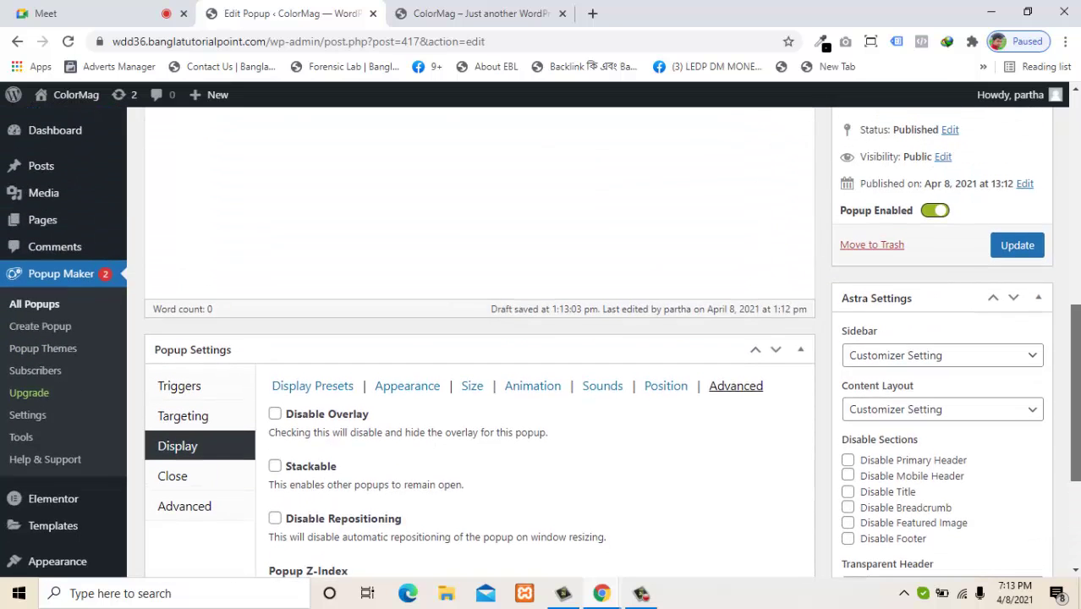
{"action": "scroll", "coordinate": [1057, 276], "scroll_direction": "up", "scroll_amount": 3}
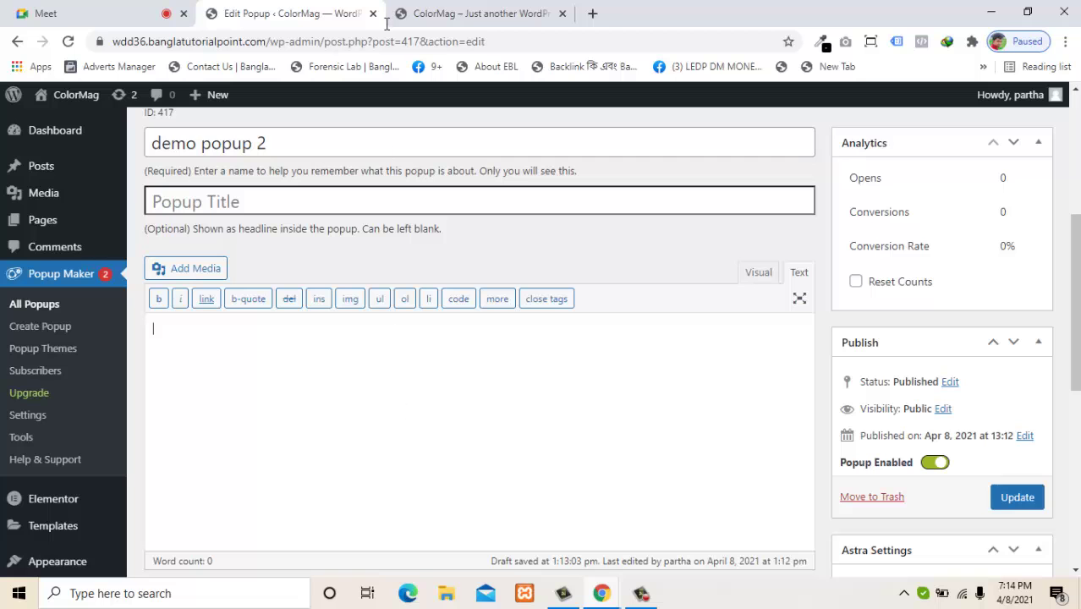
Close the popup shown on the site's home page and go back to the popup's empty content in the editor
{"action": "left_click", "coordinate": [459, 10]}
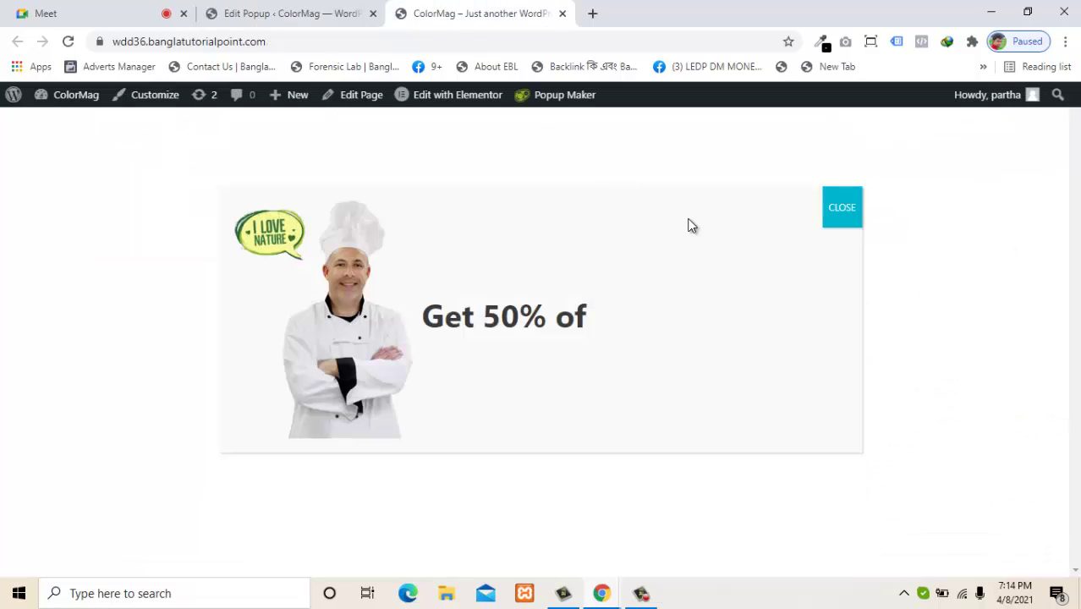
{"action": "left_click", "coordinate": [847, 211]}
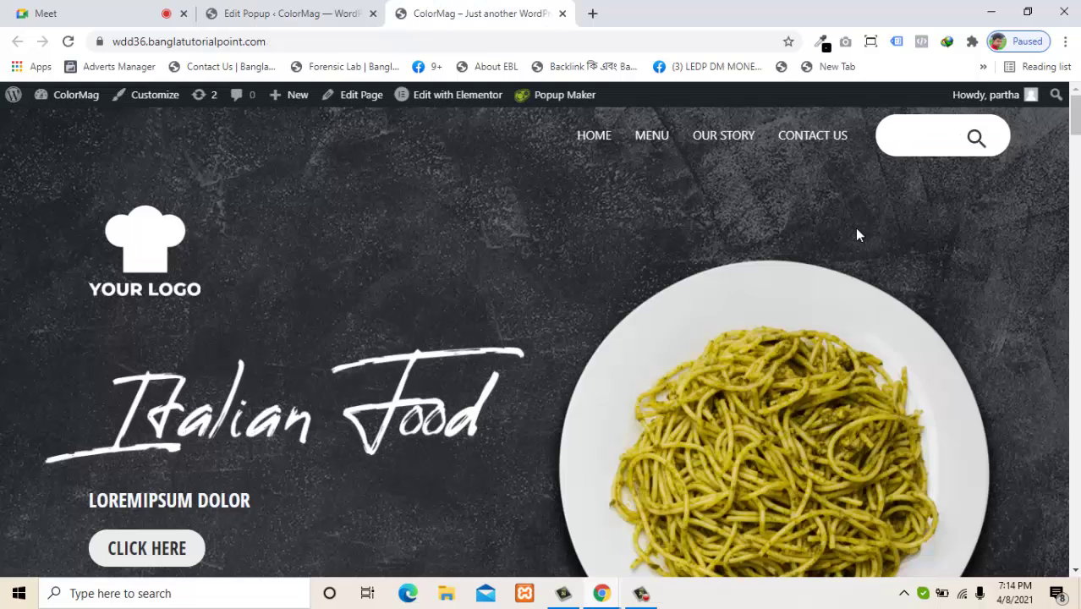
{"action": "left_click_drag", "start_coordinate": [1075, 119], "coordinate": [1032, 94]}
{"action": "left_click", "coordinate": [277, 12]}
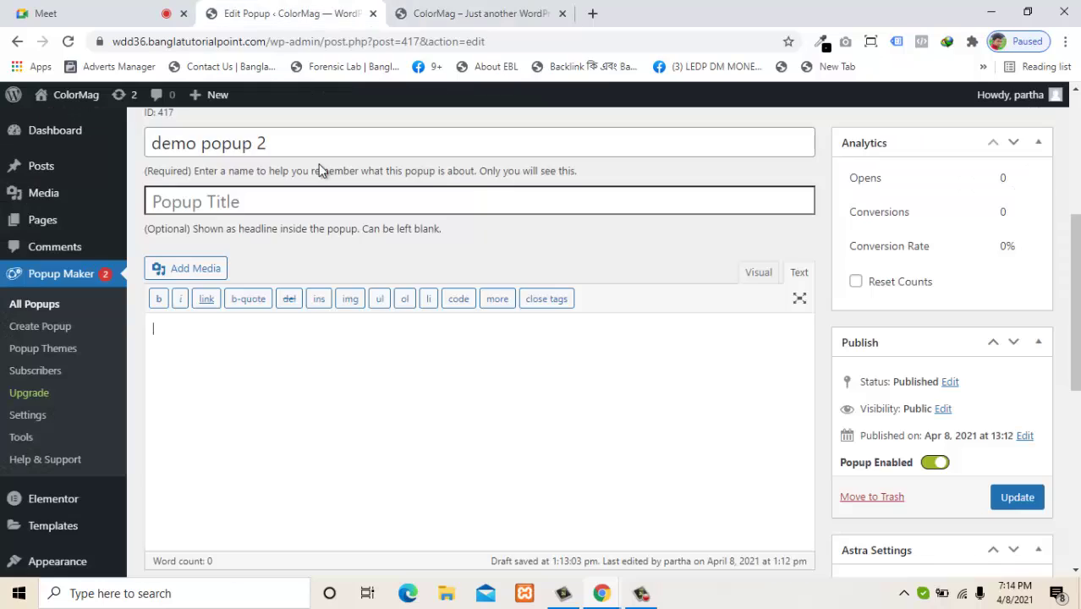
{"action": "left_click", "coordinate": [546, 416]}
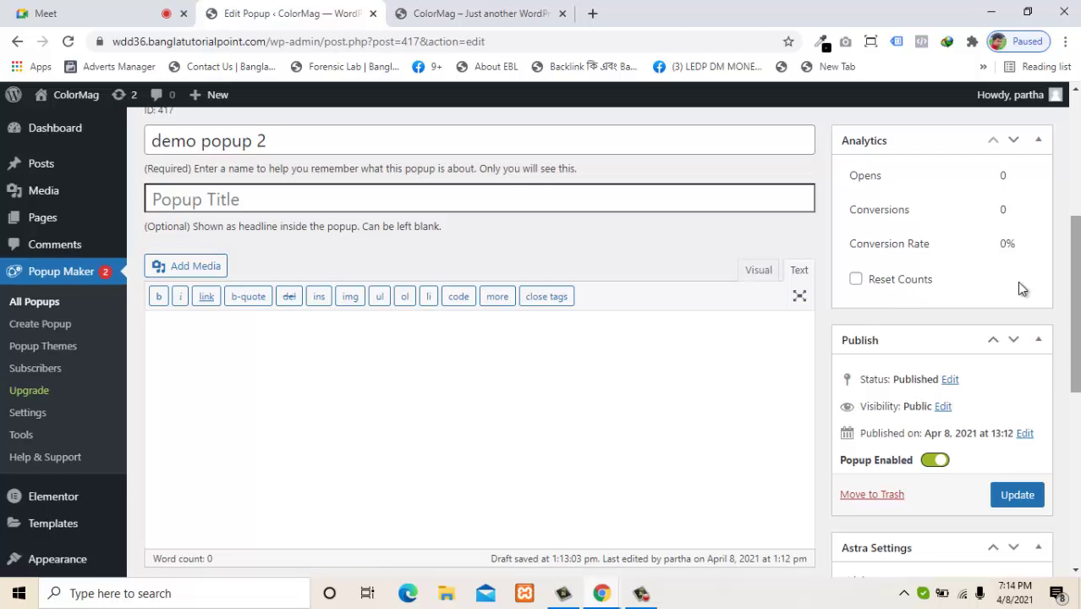
Look through the site's home page down to the email subscription form and back to the header
{"action": "left_click", "coordinate": [508, 12]}
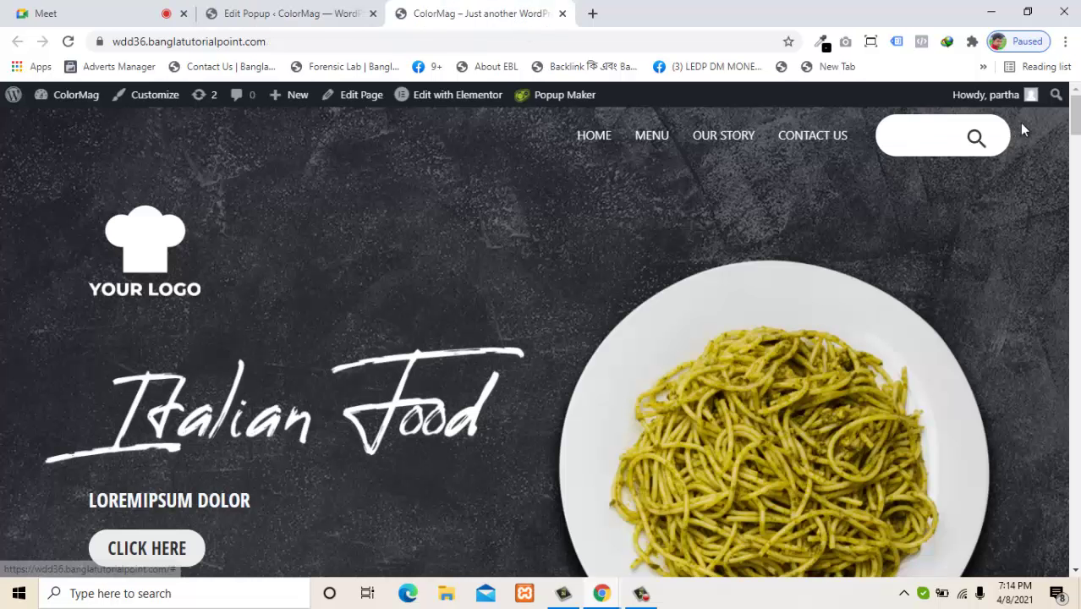
{"action": "left_click", "coordinate": [1075, 181]}
{"action": "left_click_drag", "start_coordinate": [1075, 182], "coordinate": [1076, 290]}
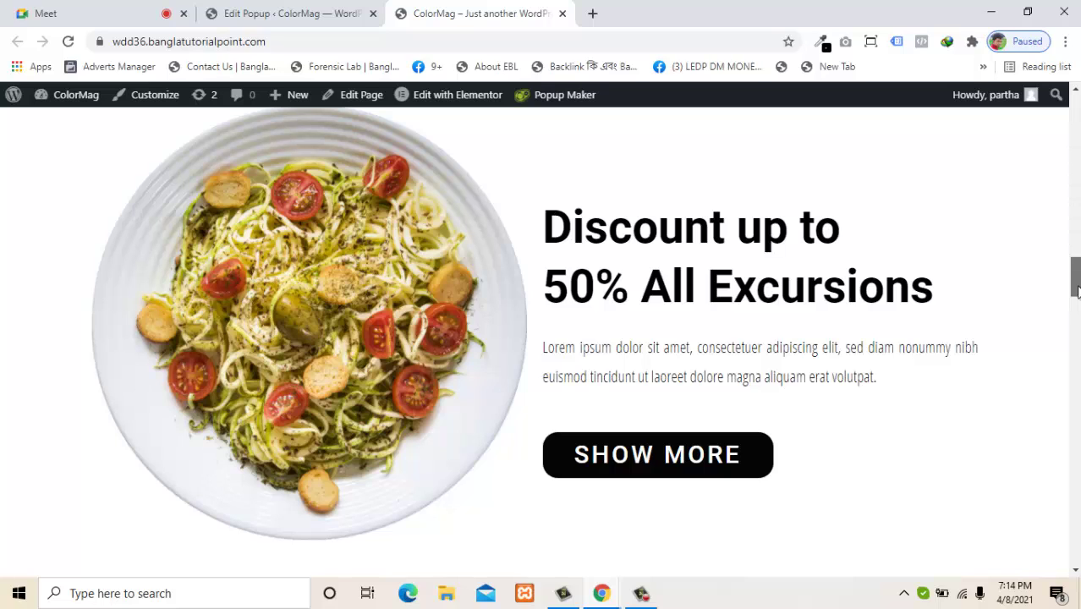
{"action": "left_click_drag", "start_coordinate": [1077, 290], "coordinate": [1077, 291]}
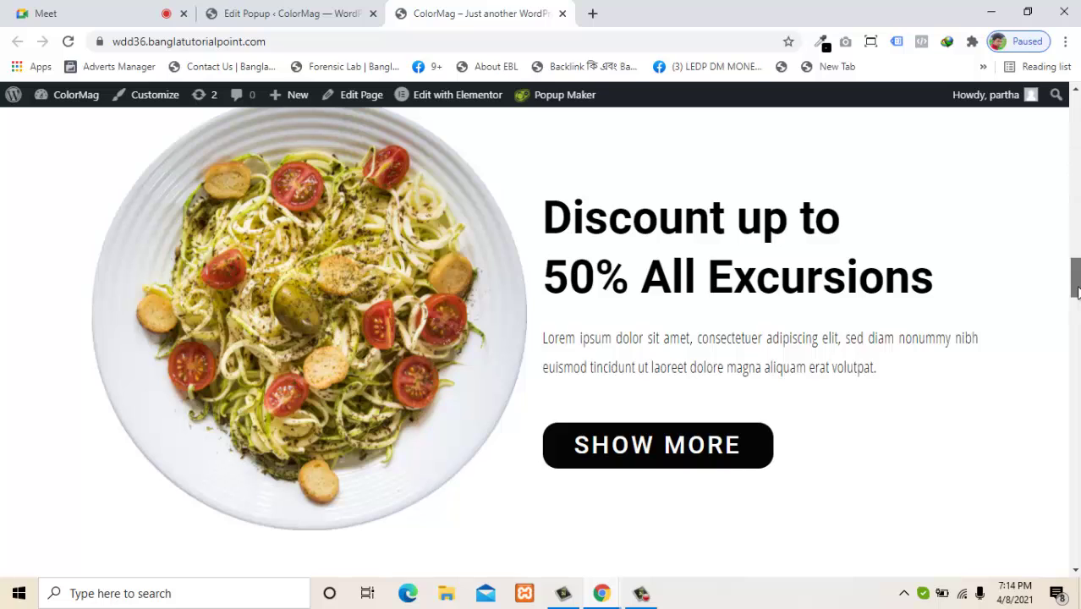
{"action": "left_click_drag", "start_coordinate": [1077, 290], "coordinate": [1077, 511]}
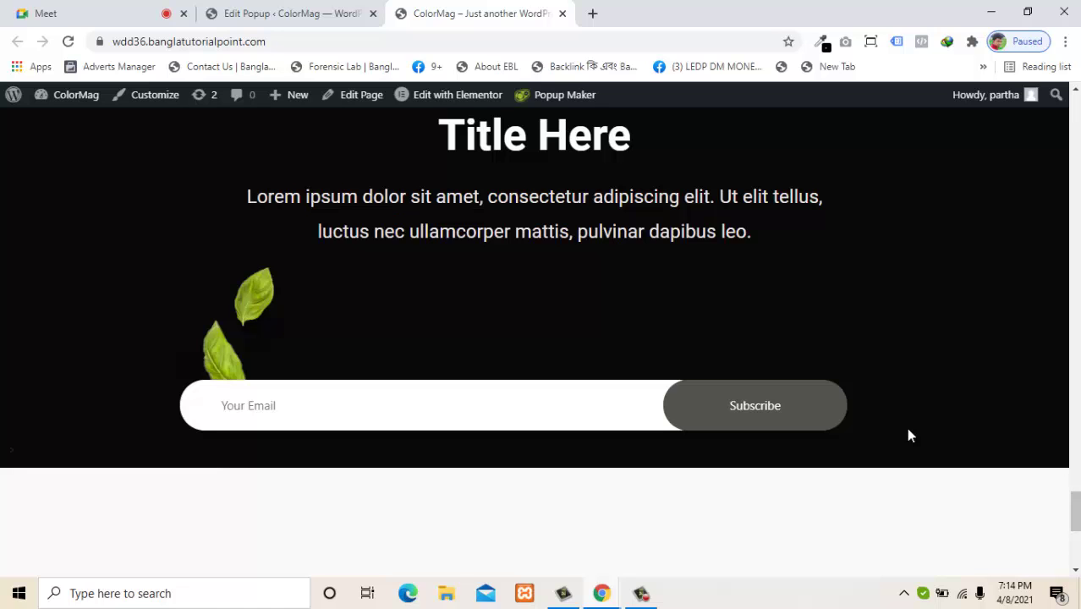
{"action": "left_click_drag", "start_coordinate": [1075, 511], "coordinate": [1064, 88]}
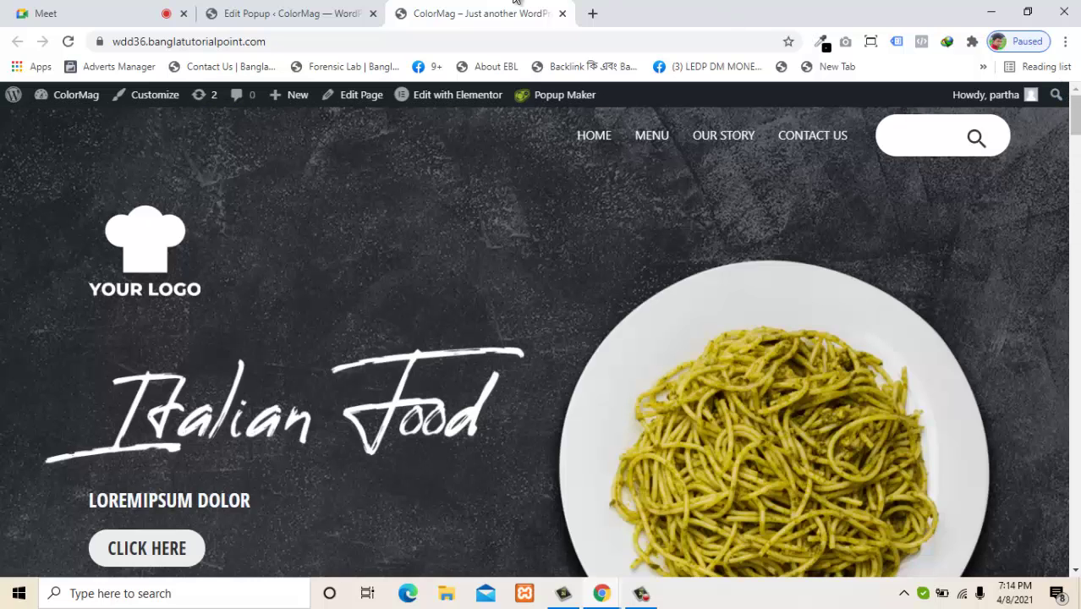
Open the Mailchimp for WordPress form "email subs form" from the site's admin area and copy all of its form code
{"action": "left_click", "coordinate": [298, 8]}
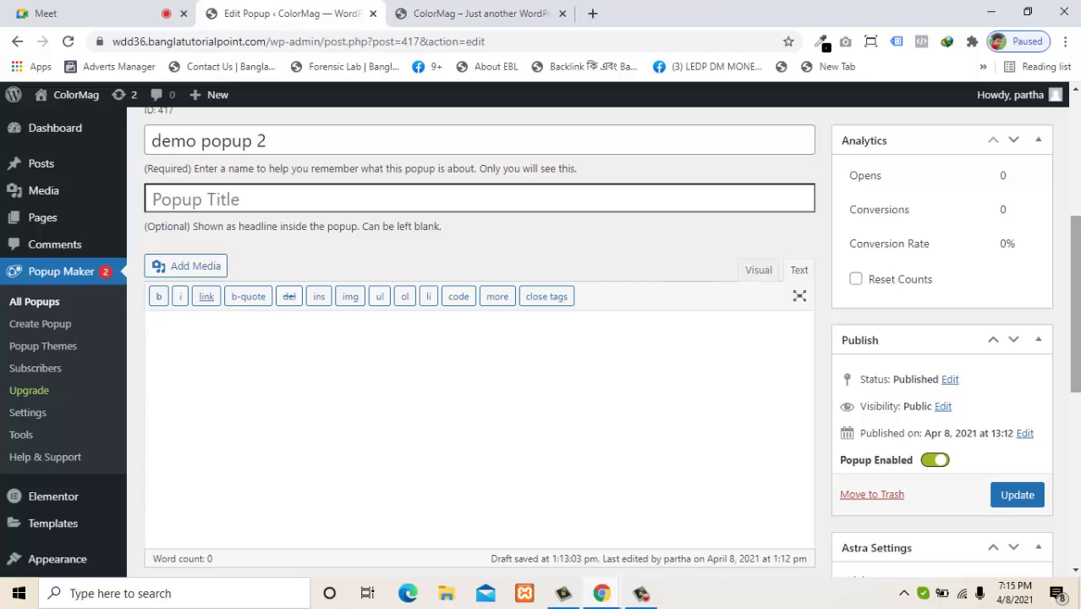
{"action": "scroll", "coordinate": [446, 357], "scroll_direction": "down", "scroll_amount": 4}
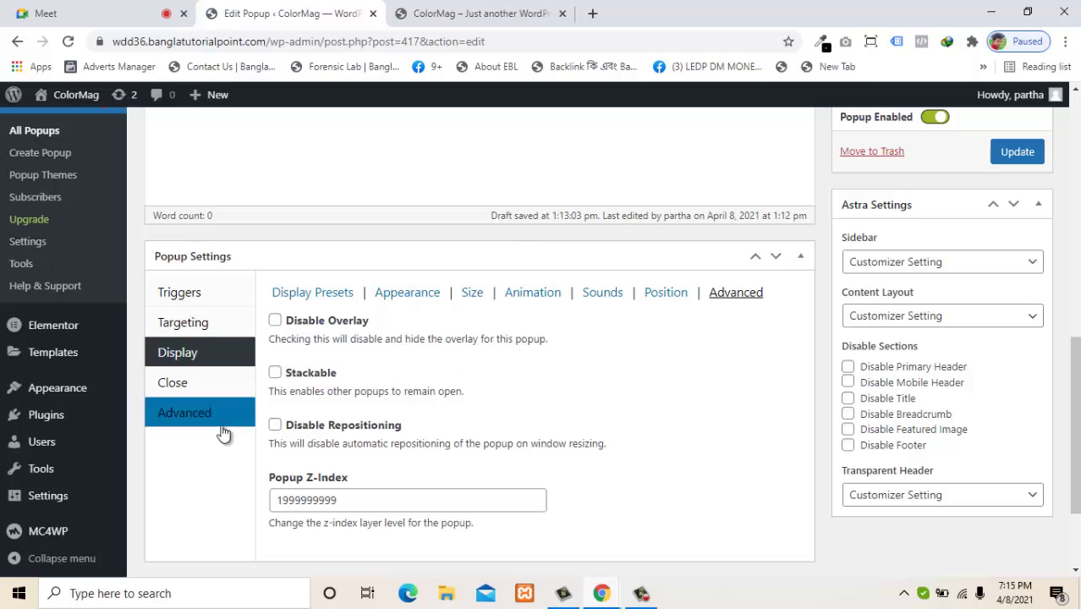
{"action": "mouse_move", "coordinate": [84, 530]}
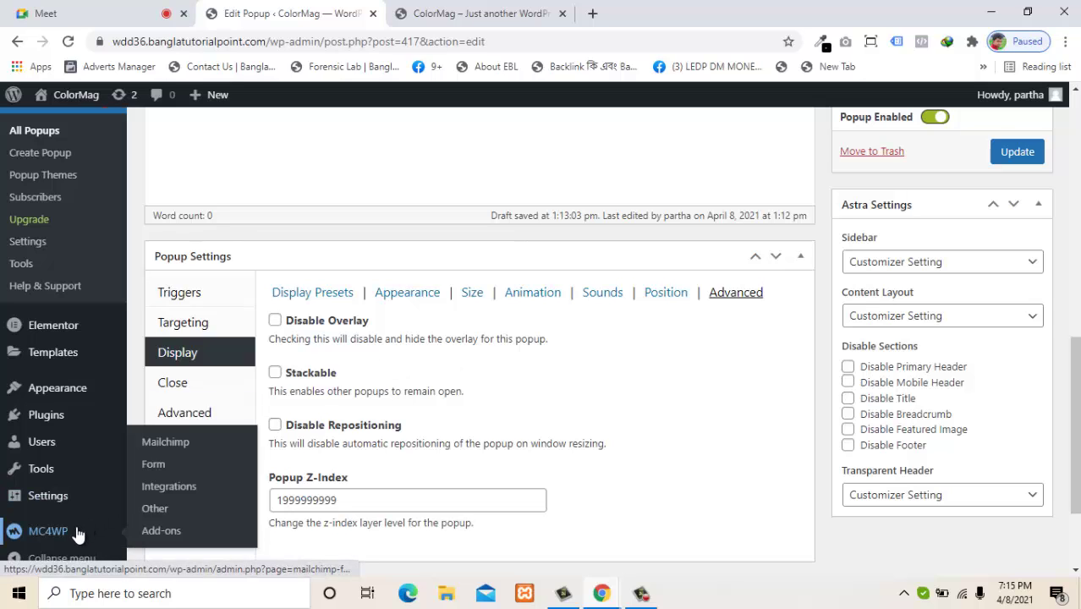
{"action": "left_click", "coordinate": [162, 463]}
{"action": "left_click", "coordinate": [630, 132]}
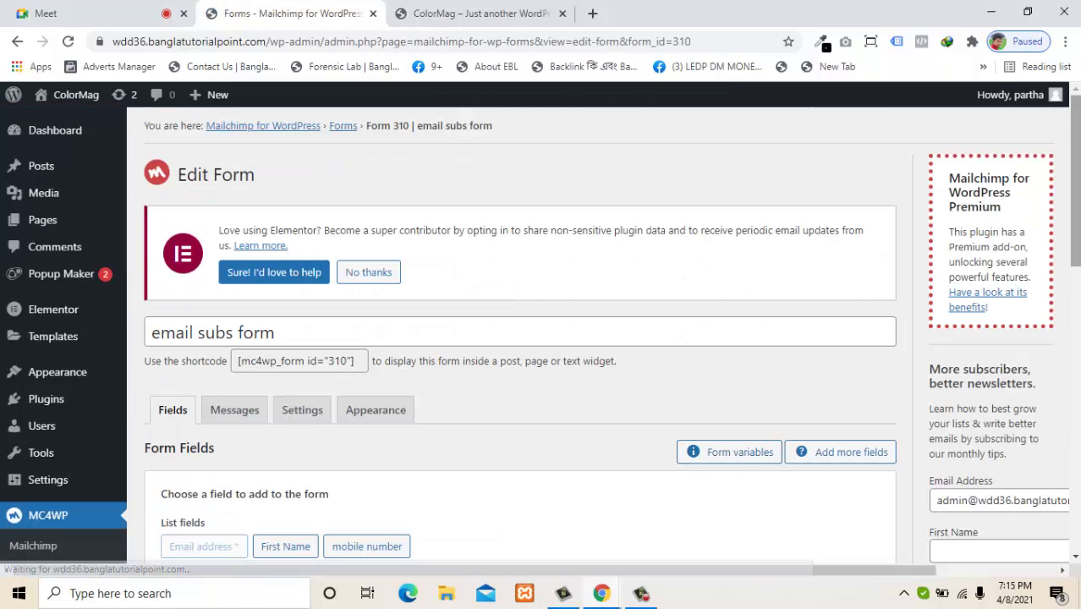
{"action": "scroll", "coordinate": [984, 357], "scroll_direction": "down", "scroll_amount": 4}
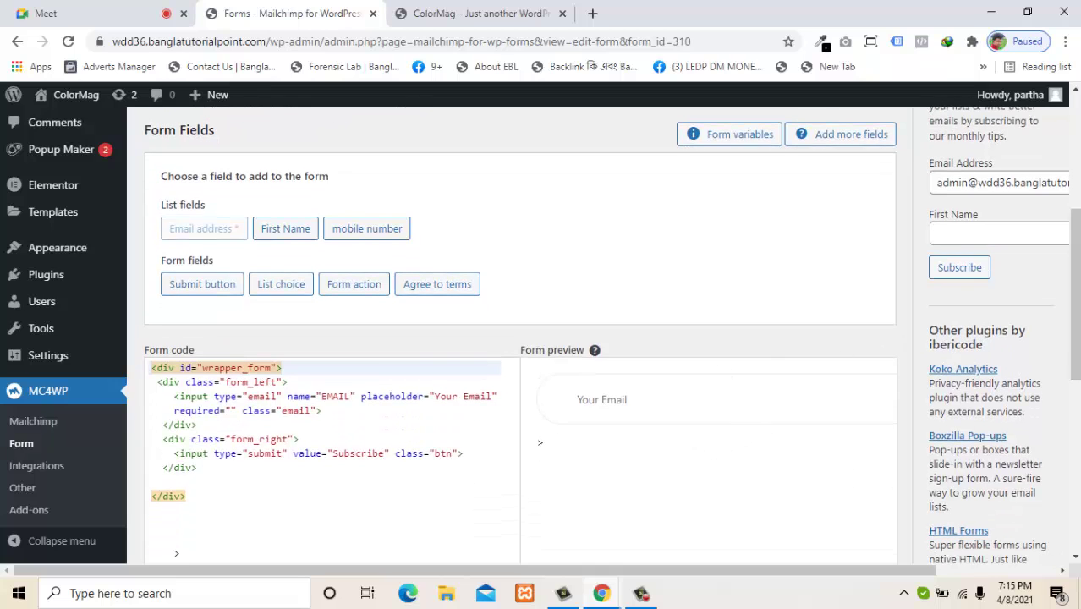
{"action": "scroll", "coordinate": [673, 391], "scroll_direction": "down", "scroll_amount": 1}
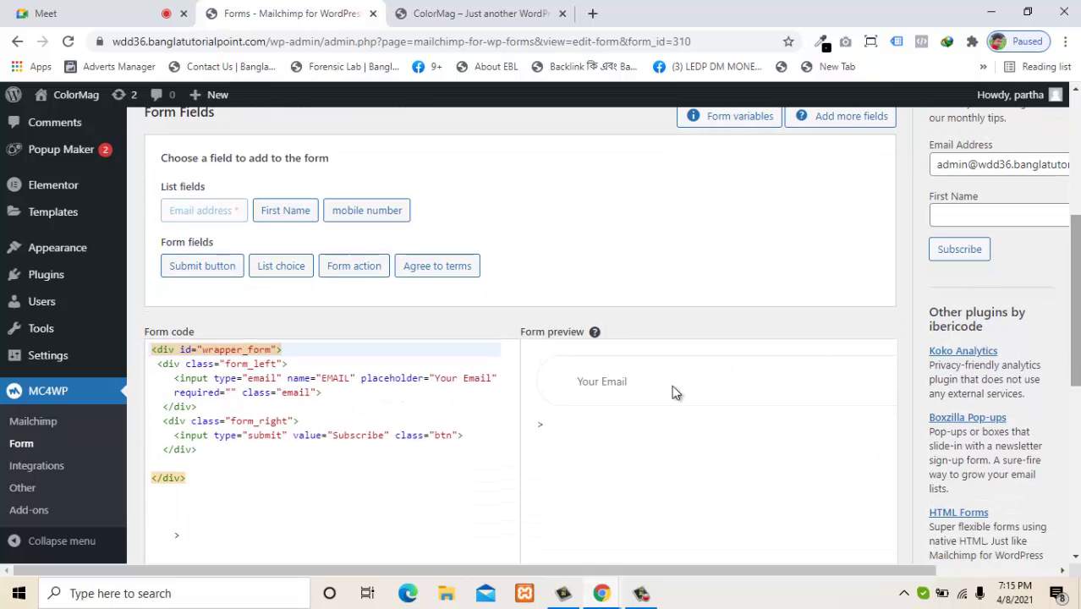
{"action": "left_click", "coordinate": [232, 481]}
{"action": "key", "text": "ctrl+a"}
{"action": "key", "text": "ctrl+c"}
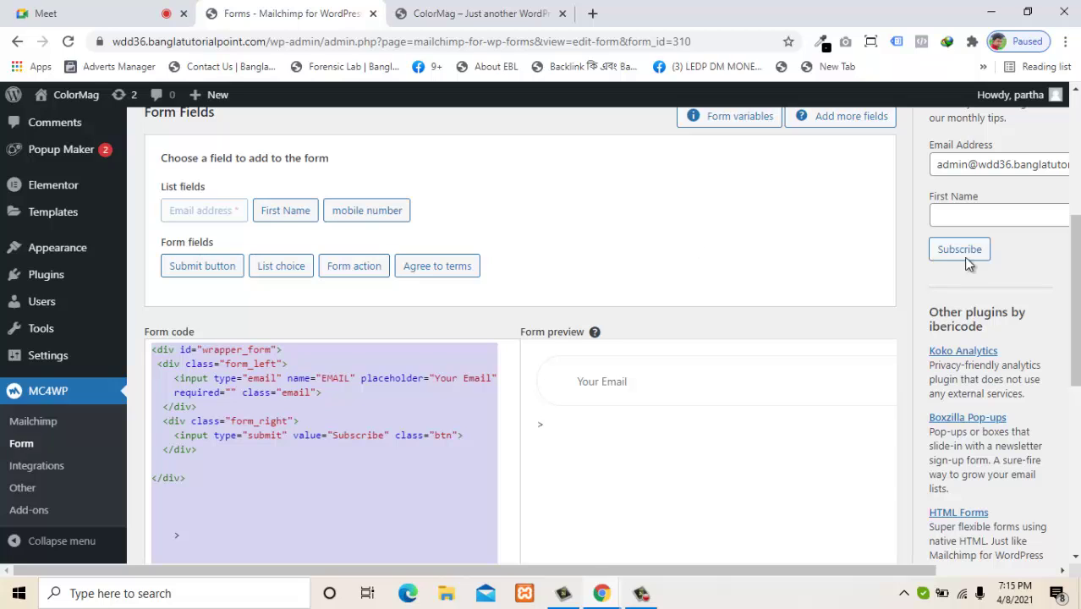
Go to the list of all popups and open "demo popup 2" for editing at its HTML content
{"action": "left_click_drag", "start_coordinate": [1072, 285], "coordinate": [1062, 226]}
{"action": "scroll", "coordinate": [1054, 218], "scroll_direction": "up", "scroll_amount": 2}
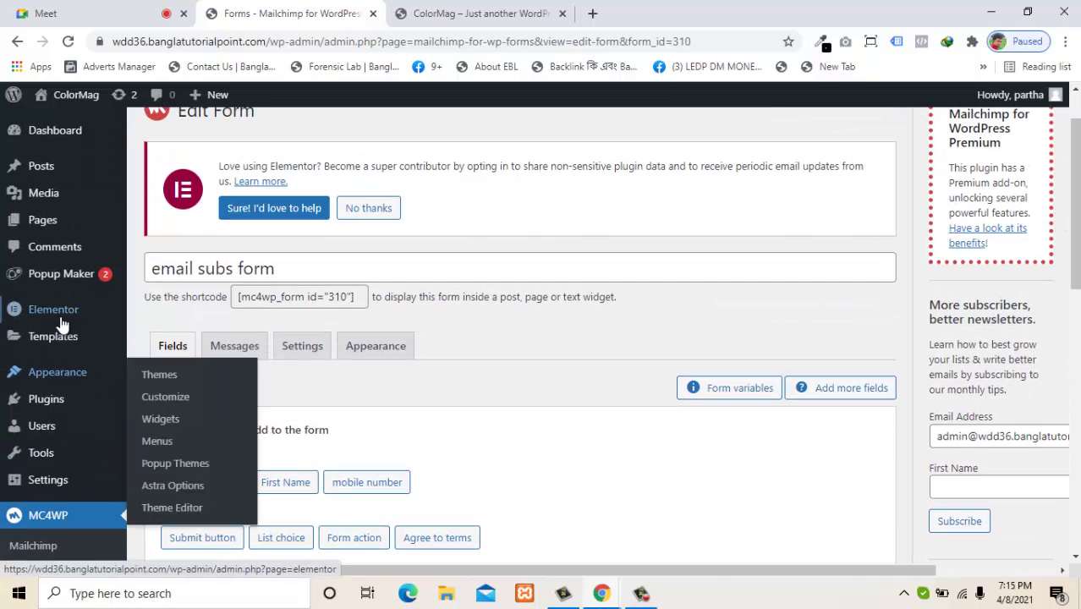
{"action": "mouse_move", "coordinate": [109, 279]}
{"action": "left_click", "coordinate": [166, 278]}
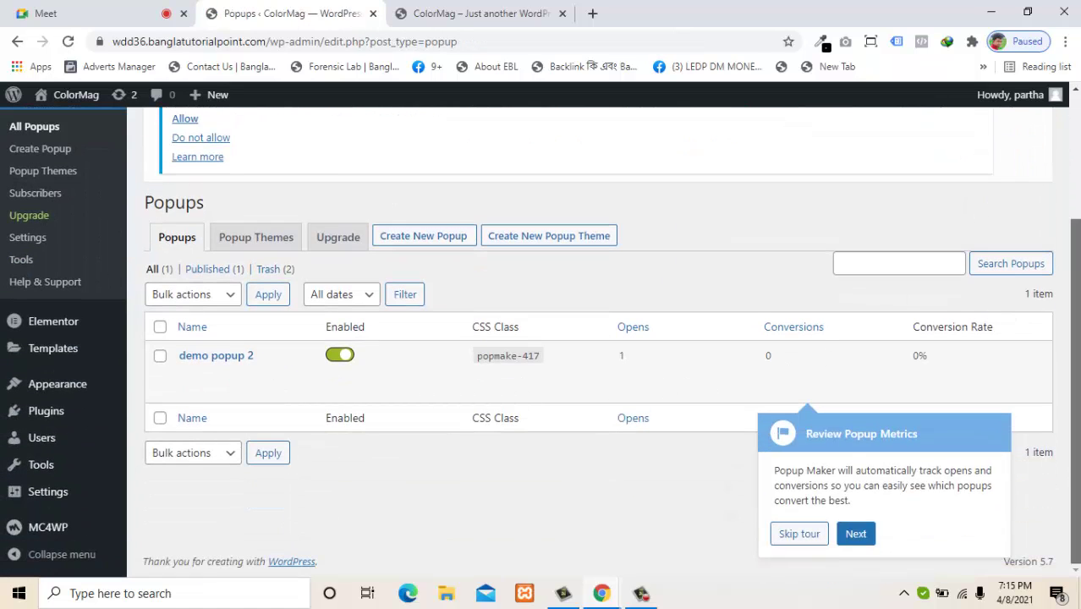
{"action": "mouse_move", "coordinate": [367, 360]}
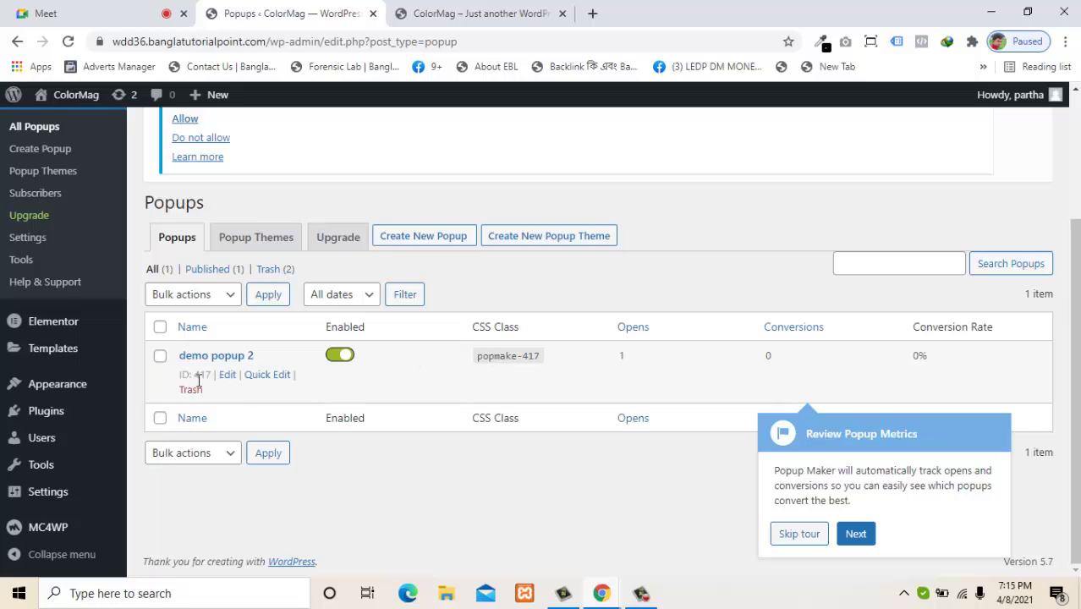
{"action": "left_click", "coordinate": [227, 378]}
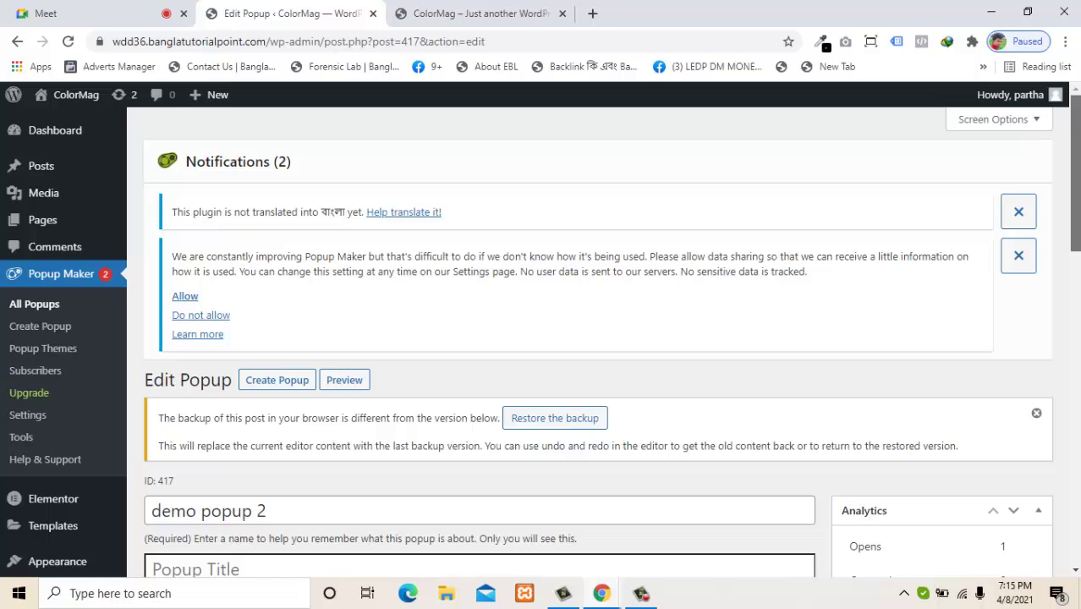
{"action": "scroll", "coordinate": [1068, 272], "scroll_direction": "down", "scroll_amount": 2}
{"action": "scroll", "coordinate": [598, 338], "scroll_direction": "down", "scroll_amount": 1}
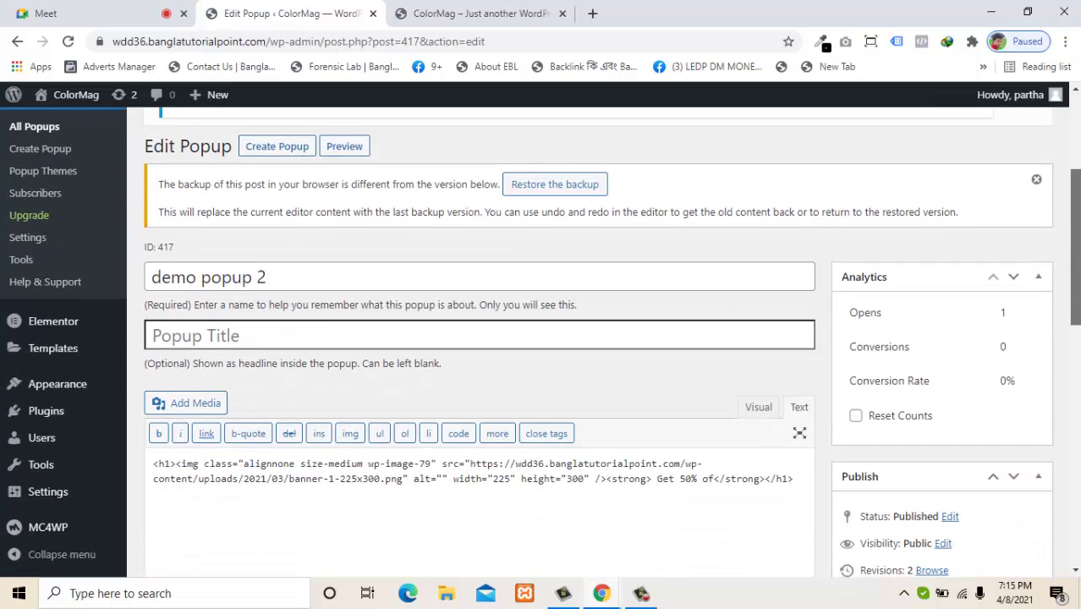
{"action": "scroll", "coordinate": [1034, 344], "scroll_direction": "down", "scroll_amount": 2}
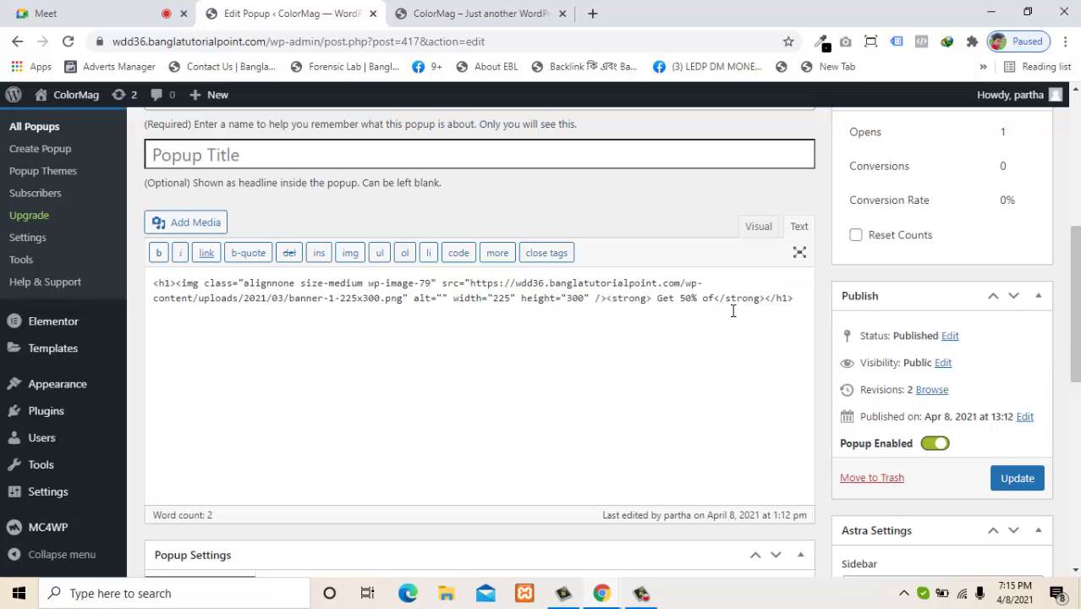
Clear the popup's existing content and paste the copied subscription form code in as HTML
{"action": "key", "text": "ctrl+a"}
{"action": "key", "text": "BackSpace"}
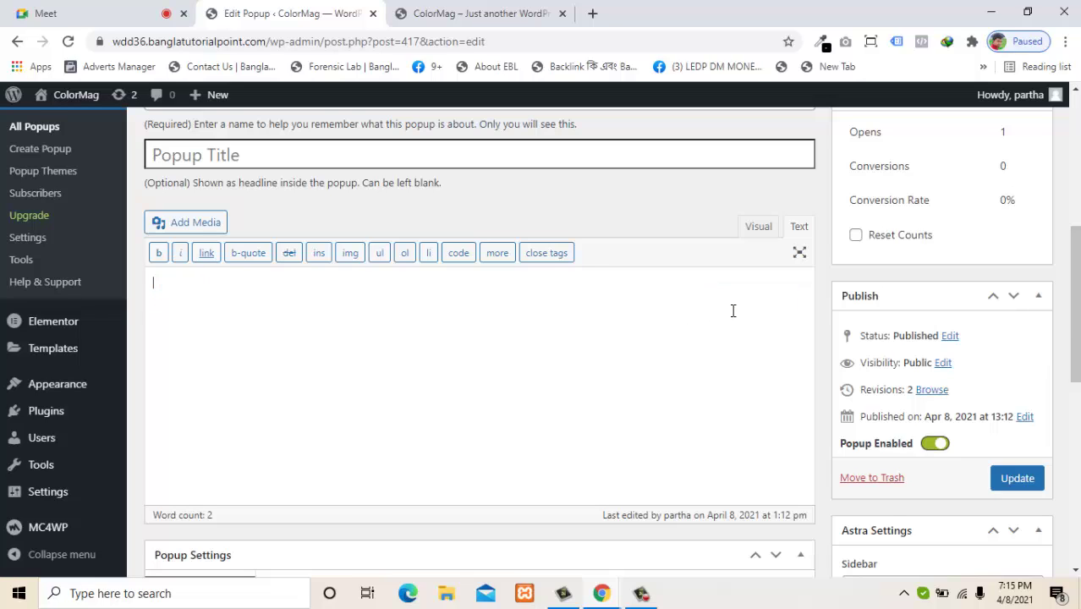
{"action": "left_click", "coordinate": [760, 226]}
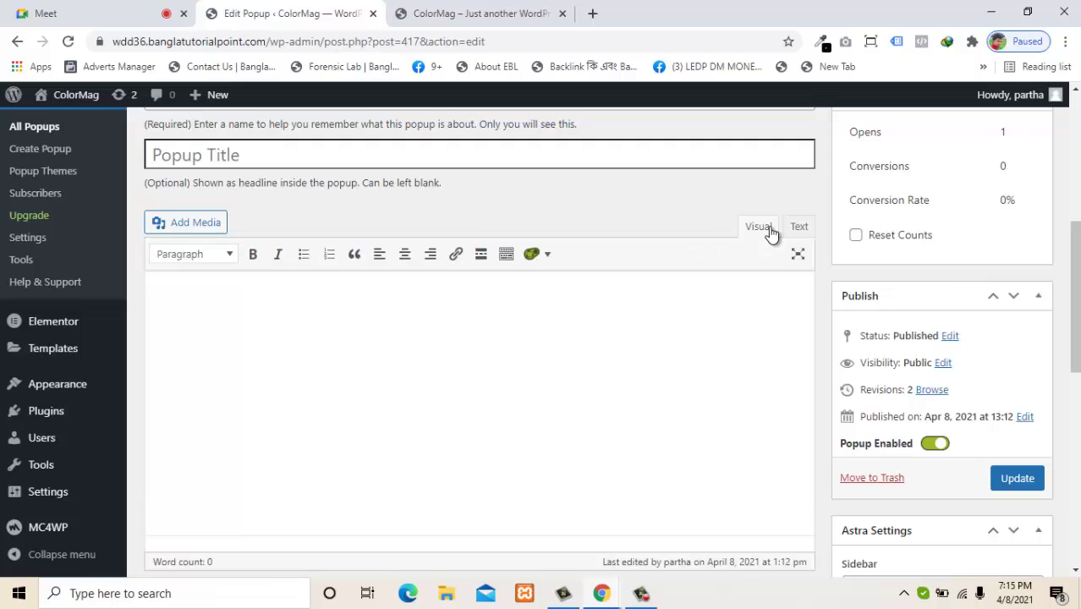
{"action": "scroll", "coordinate": [770, 226], "scroll_direction": "down", "scroll_amount": 1}
{"action": "left_click", "coordinate": [799, 142]}
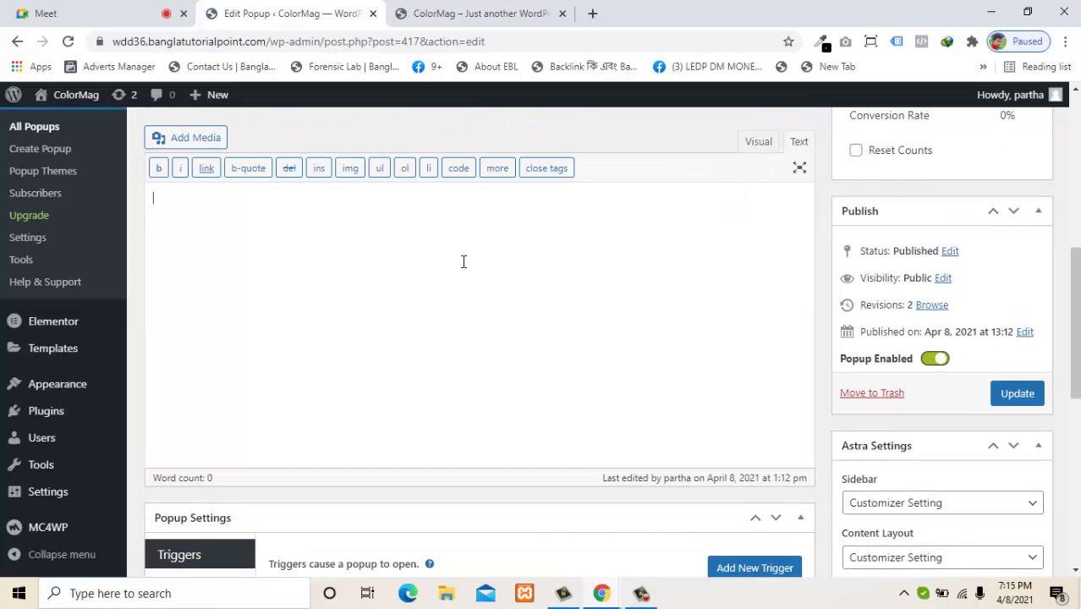
{"action": "key", "text": "ctrl+v"}
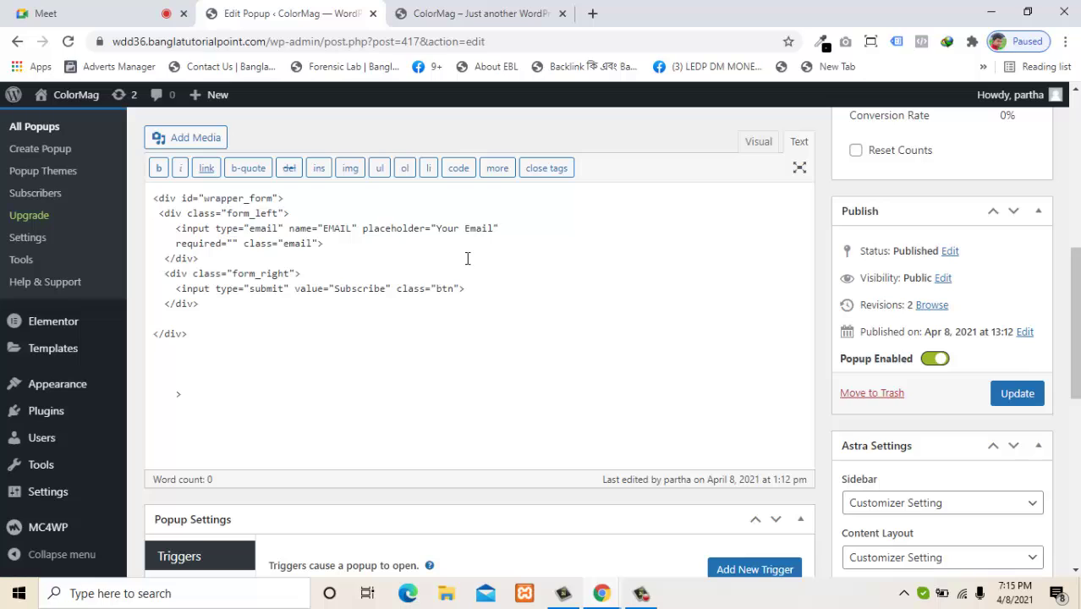
Check the pasted form in the visual view and update the popup
{"action": "left_click", "coordinate": [756, 142]}
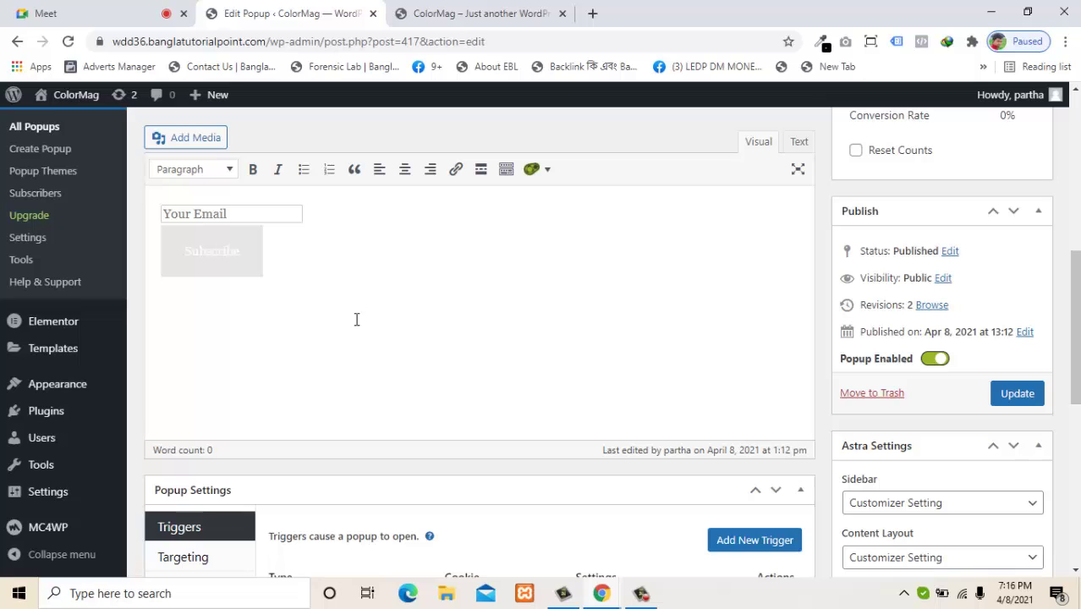
{"action": "scroll", "coordinate": [1047, 383], "scroll_direction": "up", "scroll_amount": 1}
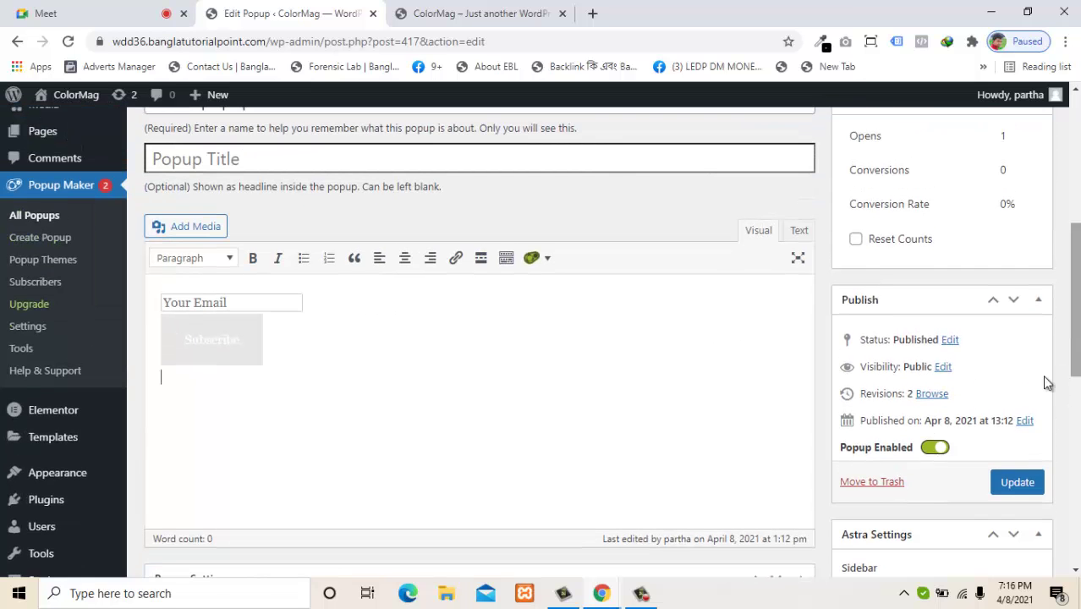
{"action": "left_click", "coordinate": [1017, 482]}
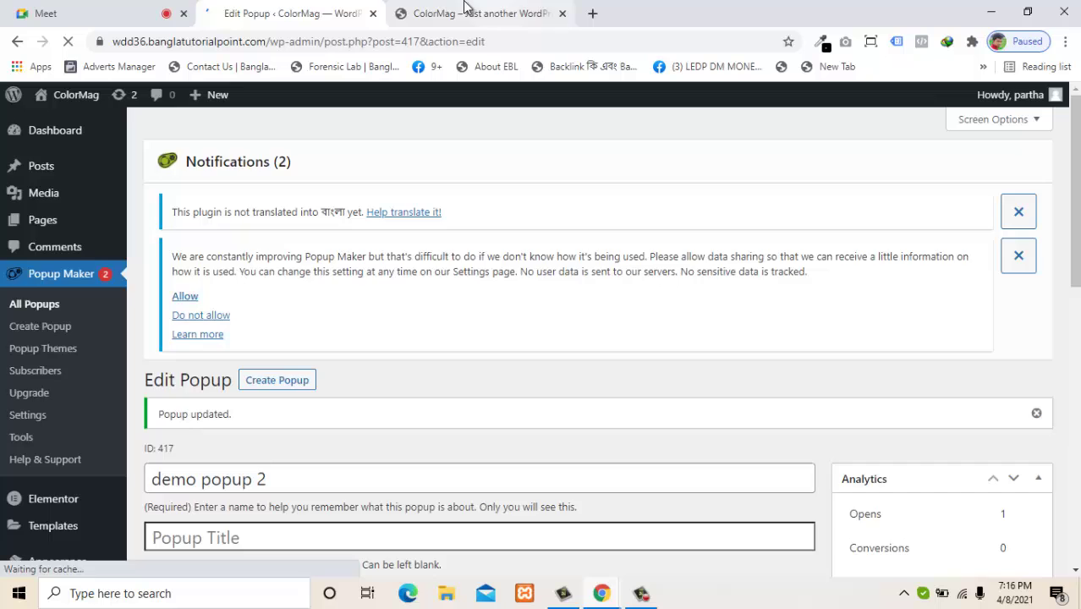
Reload the site's home page and open wdd36.banglatutorialpoint.com in an incognito window to test the popup
{"action": "left_click", "coordinate": [463, 6]}
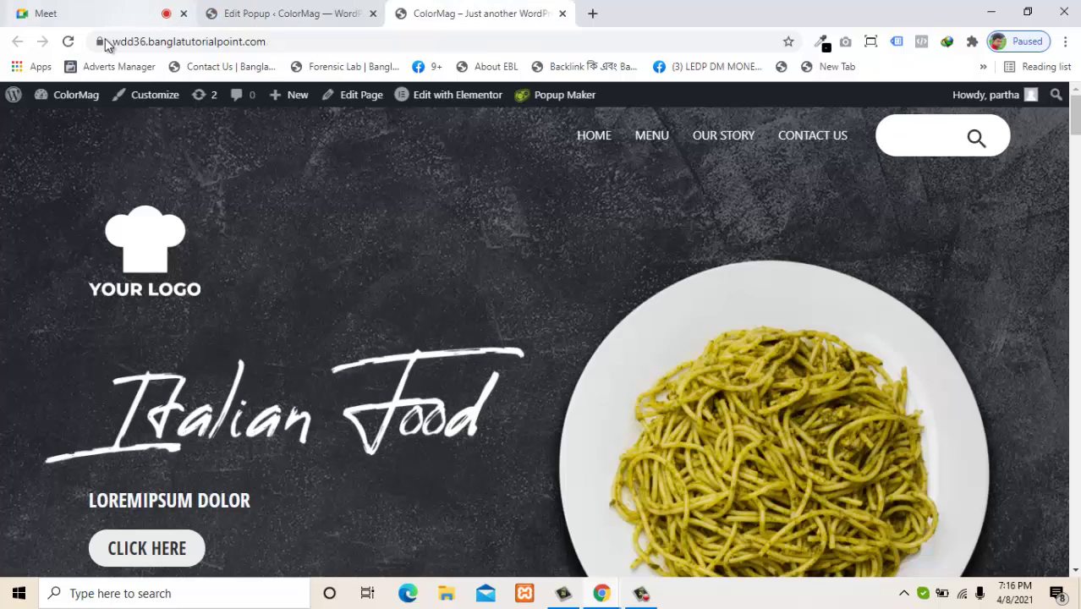
{"action": "left_click", "coordinate": [71, 42]}
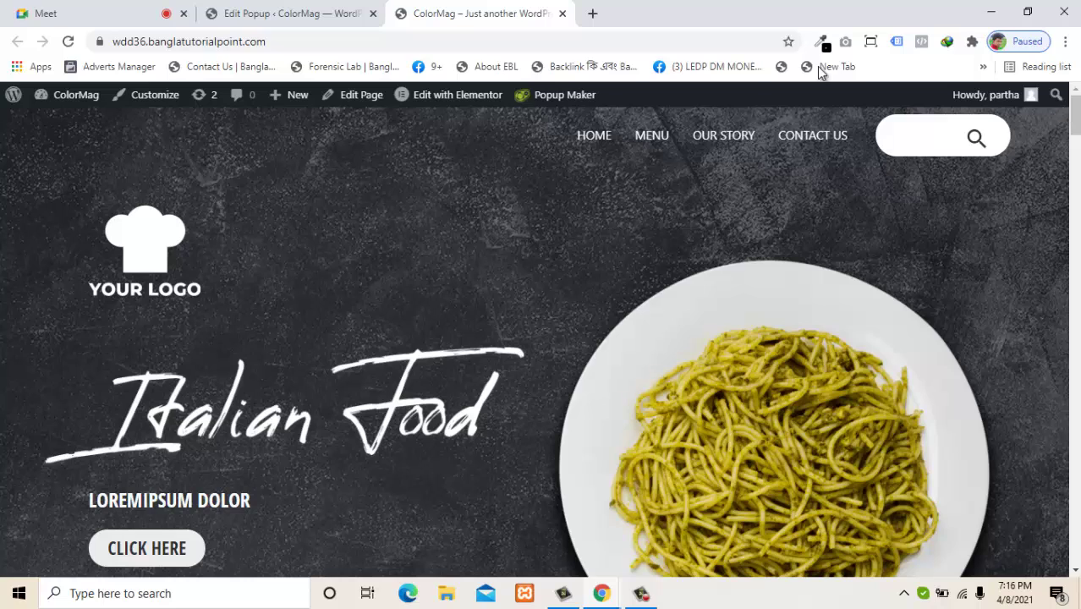
{"action": "left_click", "coordinate": [361, 38]}
{"action": "key", "text": "ctrl+c"}
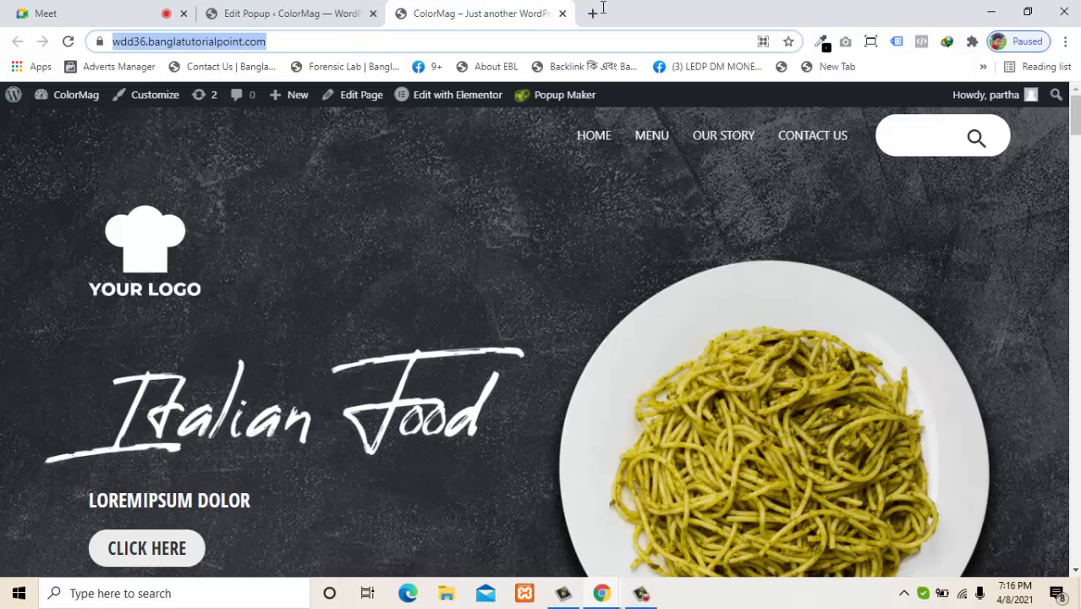
{"action": "left_click", "coordinate": [1067, 41]}
{"action": "left_click", "coordinate": [962, 101]}
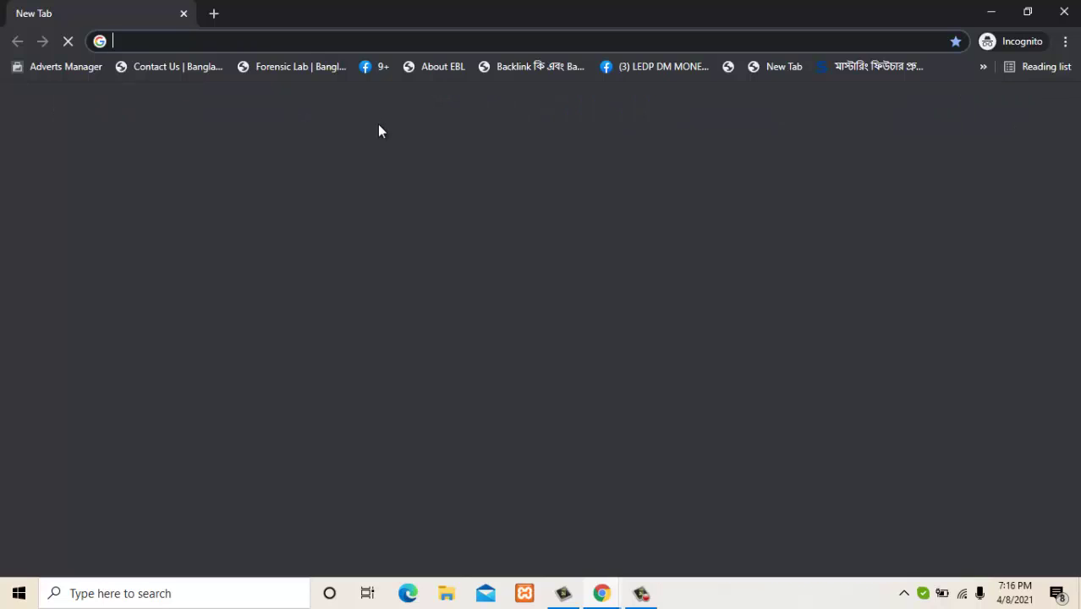
{"action": "key", "text": "ctrl+v"}
{"action": "key", "text": "Return"}
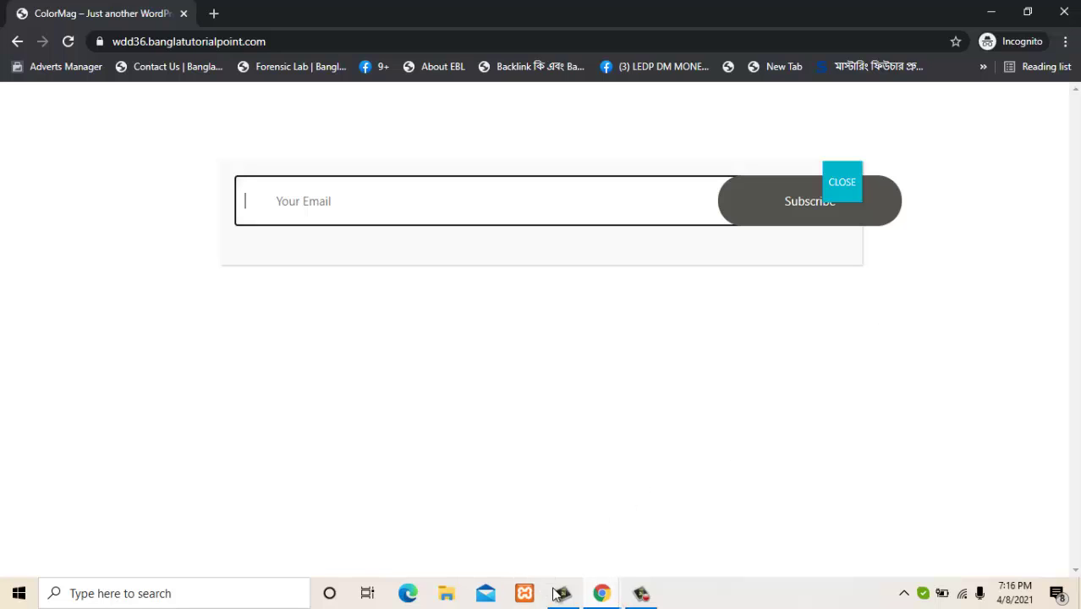
Return to the popup editor and examine the HTML of the "wrapper_form" block in the popup's content
{"action": "left_click", "coordinate": [602, 593]}
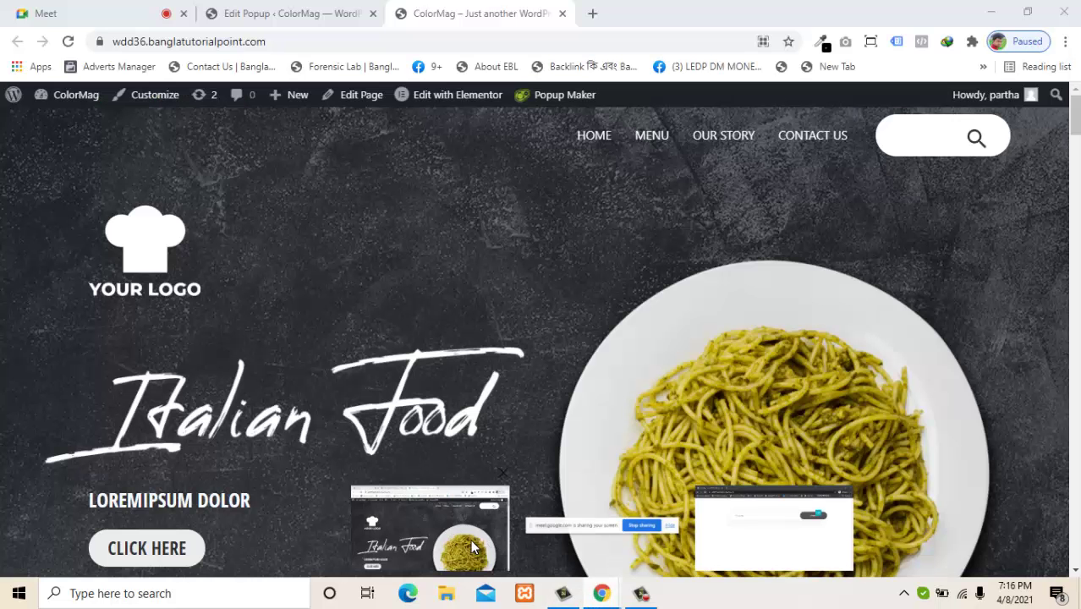
{"action": "left_click", "coordinate": [493, 545]}
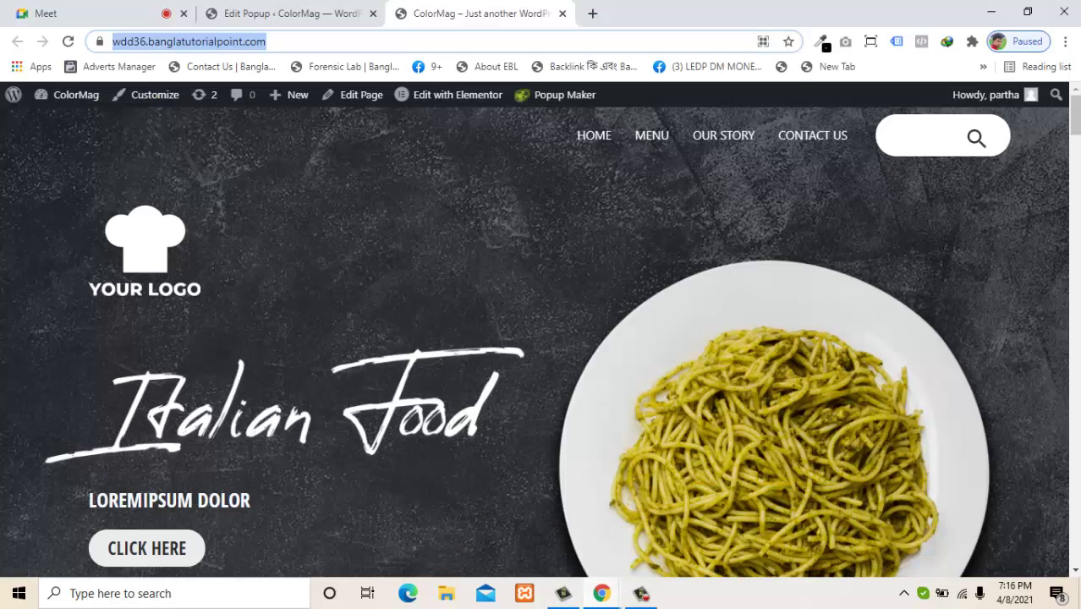
{"action": "left_click", "coordinate": [266, 12]}
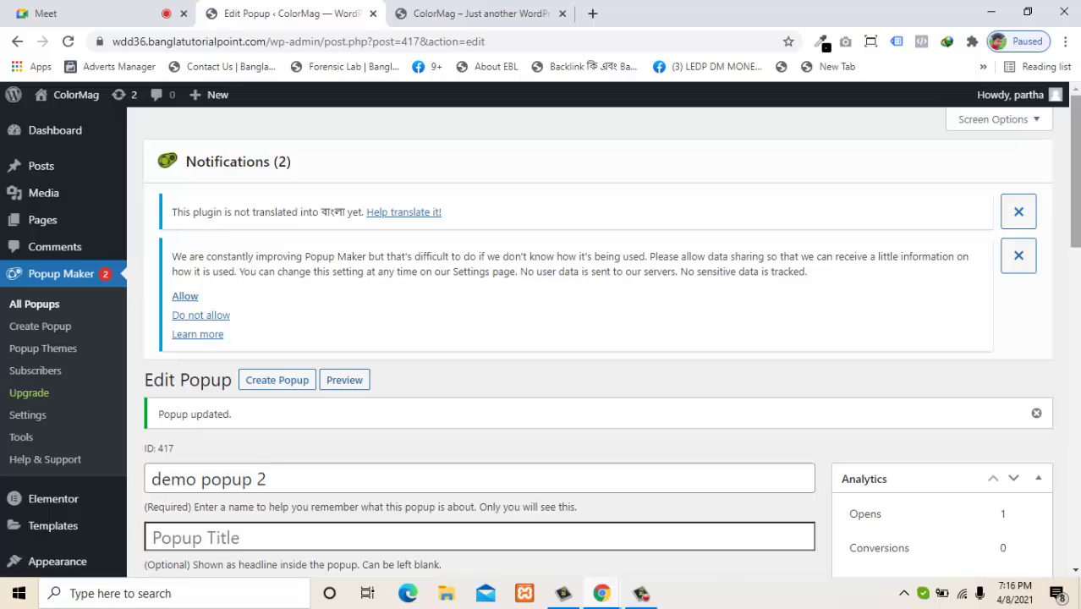
{"action": "left_click_drag", "start_coordinate": [1076, 183], "coordinate": [1078, 309]}
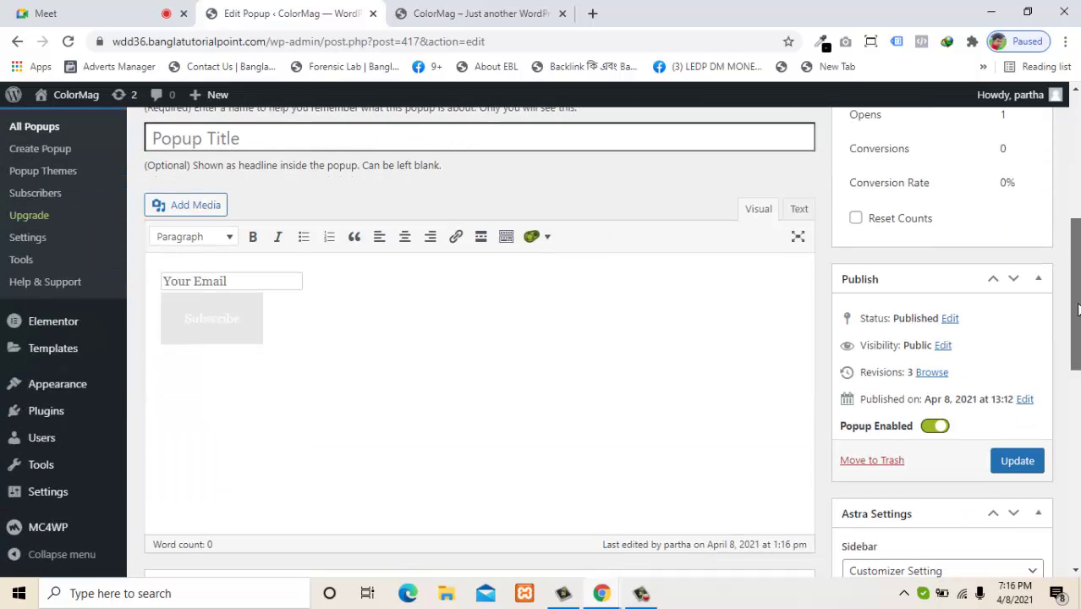
{"action": "left_click", "coordinate": [798, 208]}
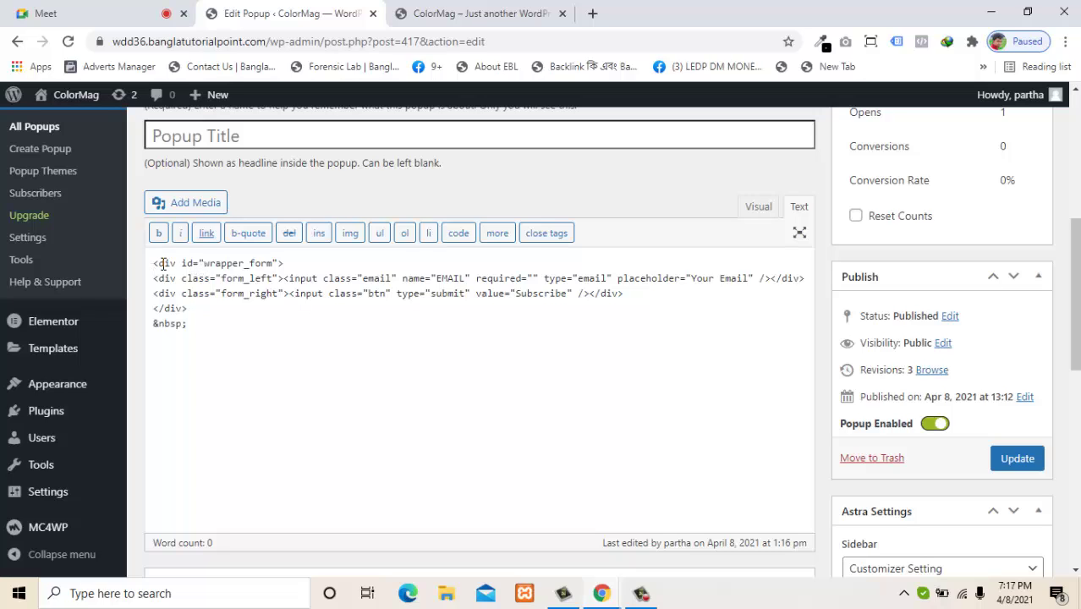
{"action": "left_click_drag", "start_coordinate": [157, 264], "coordinate": [208, 307]}
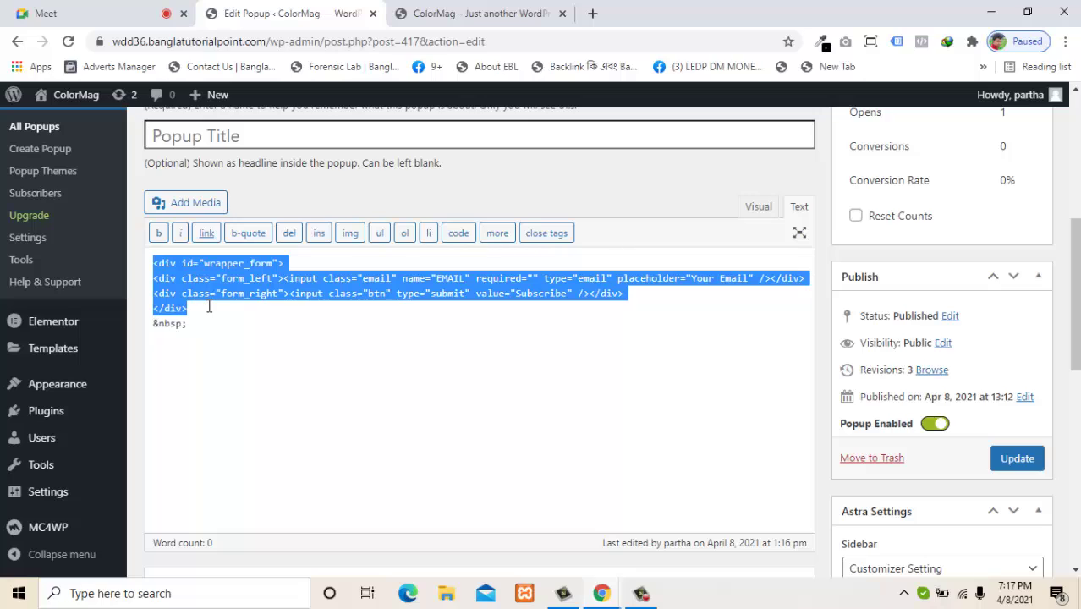
{"action": "left_click", "coordinate": [273, 264]}
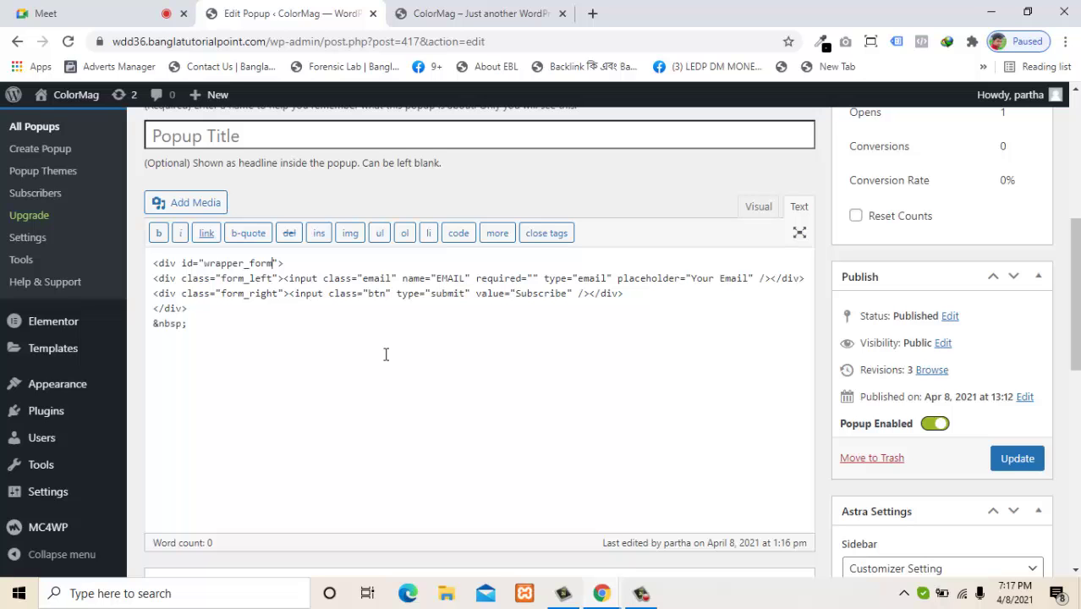
Compare the popup's subscription form in the incognito window with the form embedded near the end of the site's home page
{"action": "left_click", "coordinate": [474, 13]}
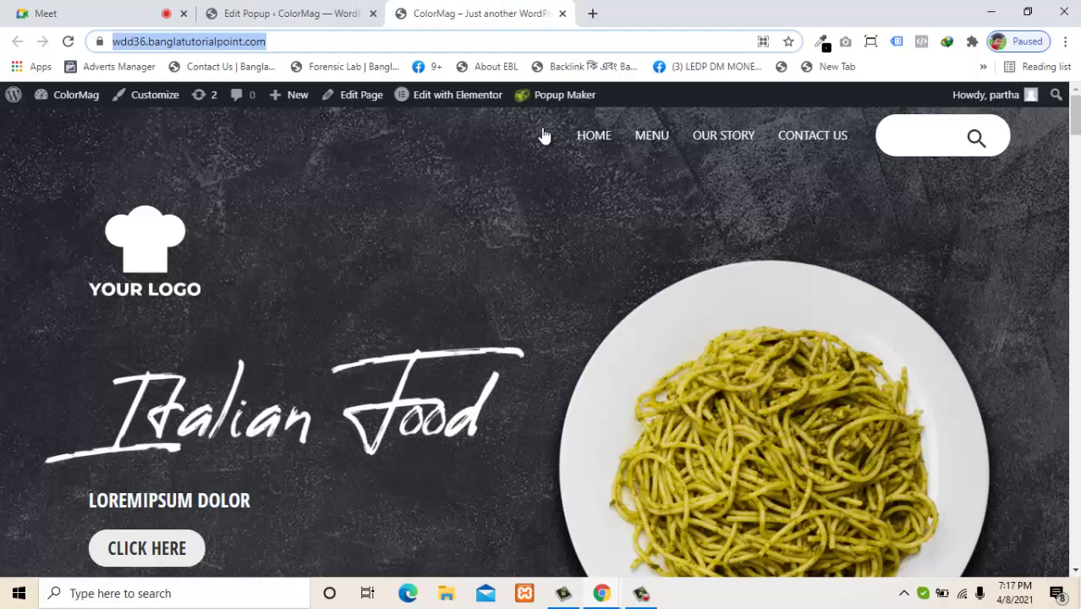
{"action": "left_click", "coordinate": [601, 593]}
{"action": "left_click", "coordinate": [733, 518]}
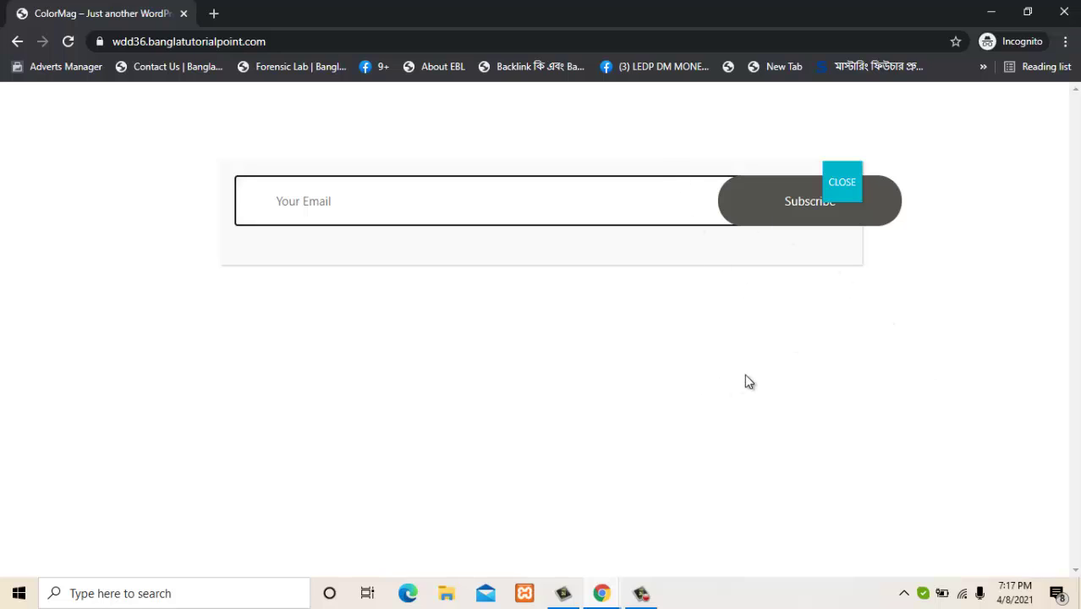
{"action": "left_click", "coordinate": [601, 593]}
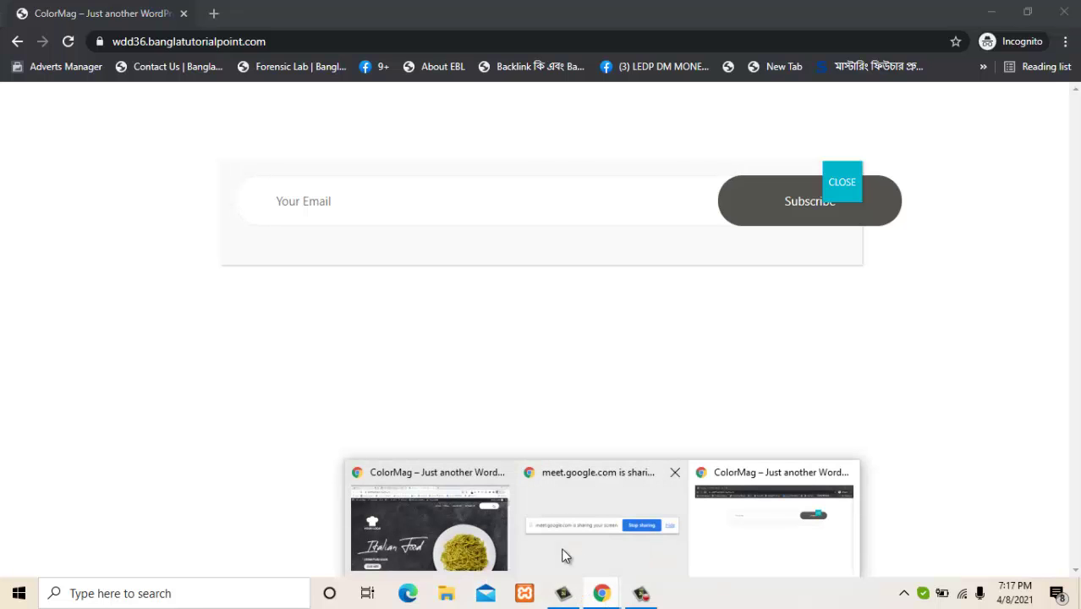
{"action": "left_click", "coordinate": [430, 528]}
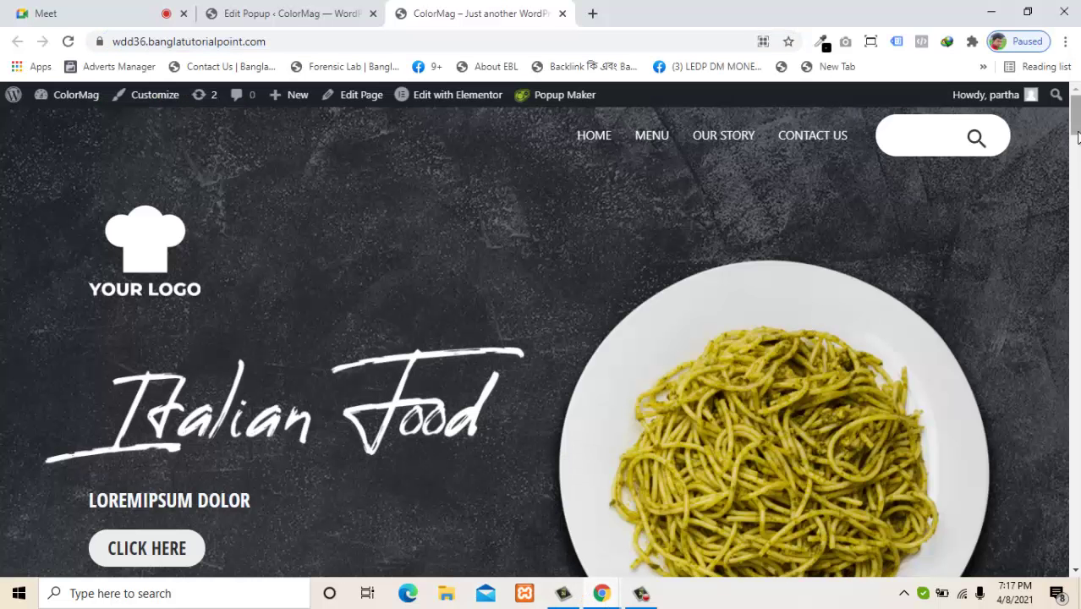
{"action": "left_click_drag", "start_coordinate": [1078, 138], "coordinate": [1076, 512]}
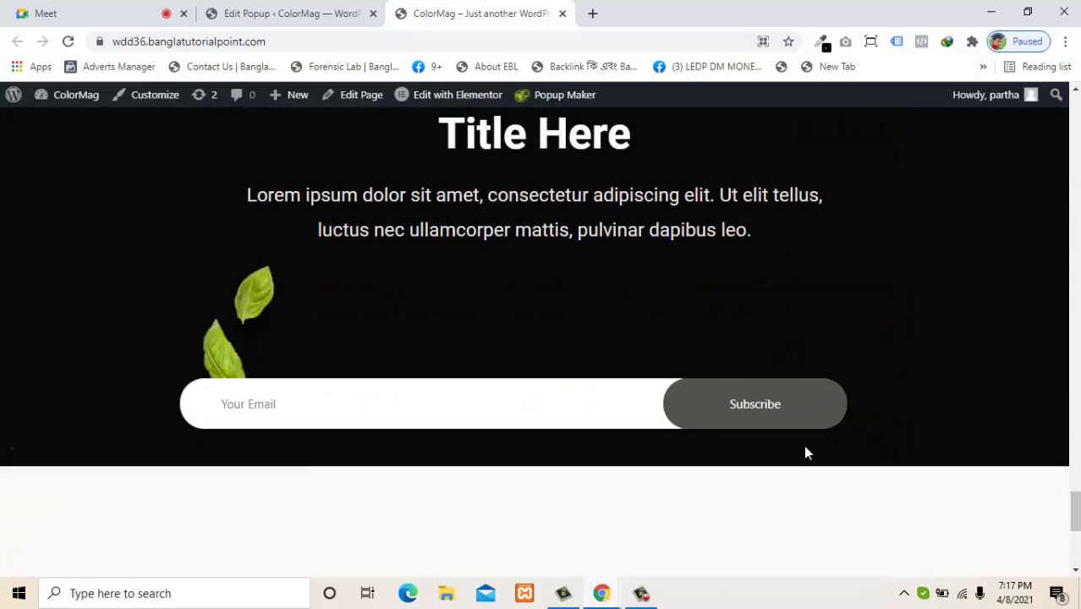
Open the Mailchimp "email subs form" and examine the email and submit input tags in its form code
{"action": "left_click", "coordinate": [281, 9]}
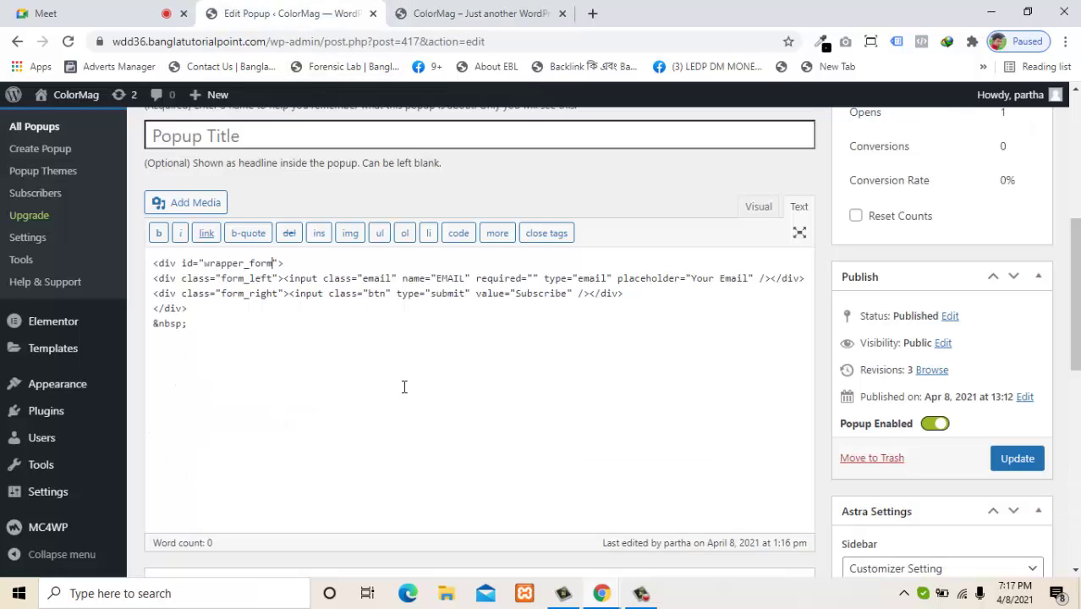
{"action": "mouse_move", "coordinate": [89, 522]}
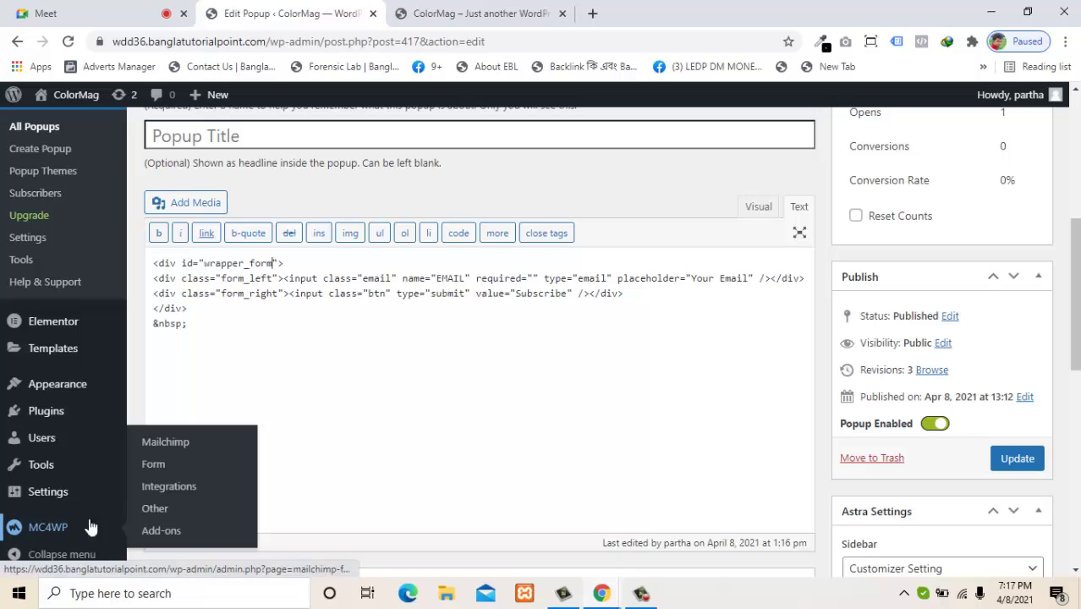
{"action": "left_click", "coordinate": [157, 463]}
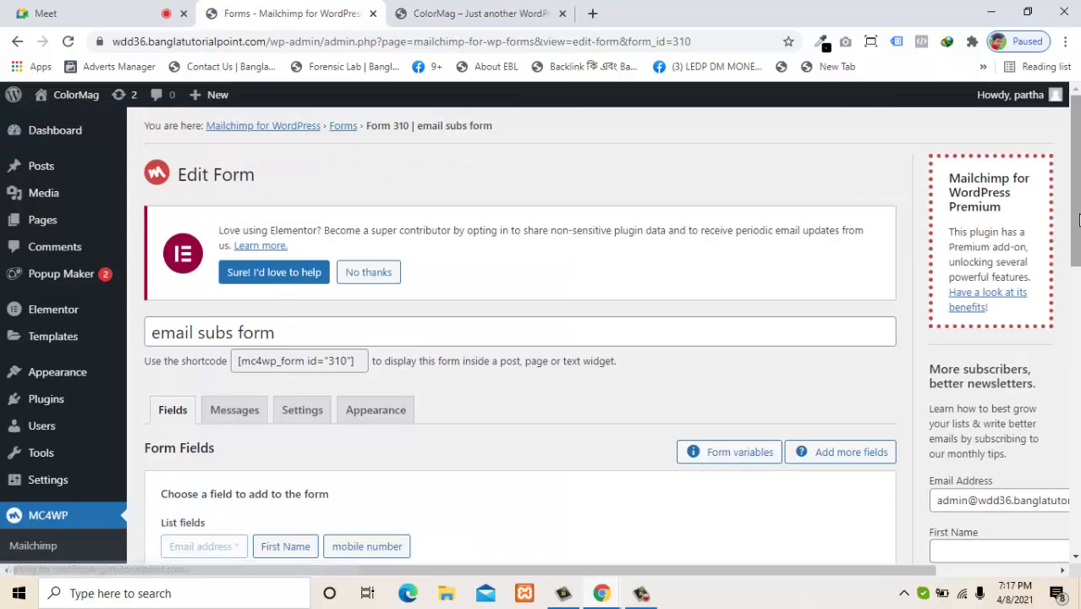
{"action": "scroll", "coordinate": [1078, 293], "scroll_direction": "down", "scroll_amount": 3}
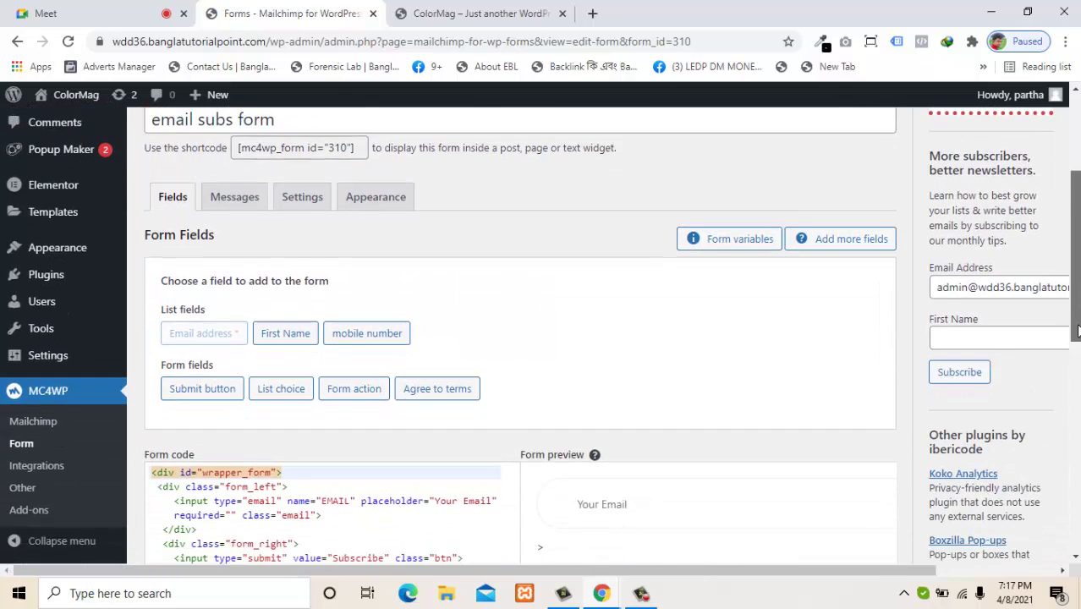
{"action": "left_click_drag", "start_coordinate": [1078, 294], "coordinate": [1078, 342]}
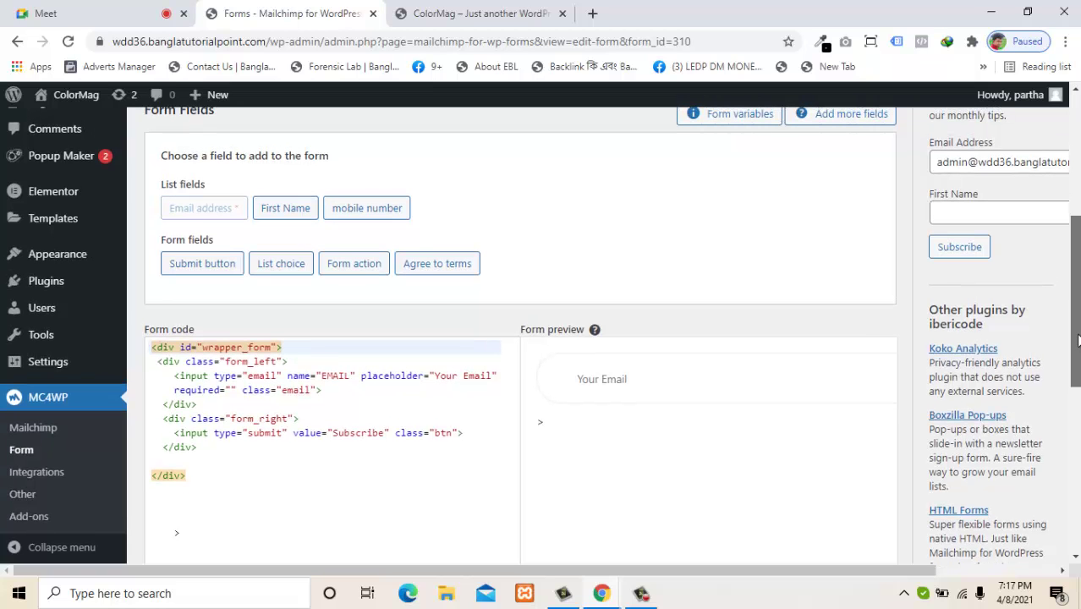
{"action": "left_click_drag", "start_coordinate": [1078, 341], "coordinate": [1055, 324]}
{"action": "scroll", "coordinate": [1076, 359], "scroll_direction": "down", "scroll_amount": 3}
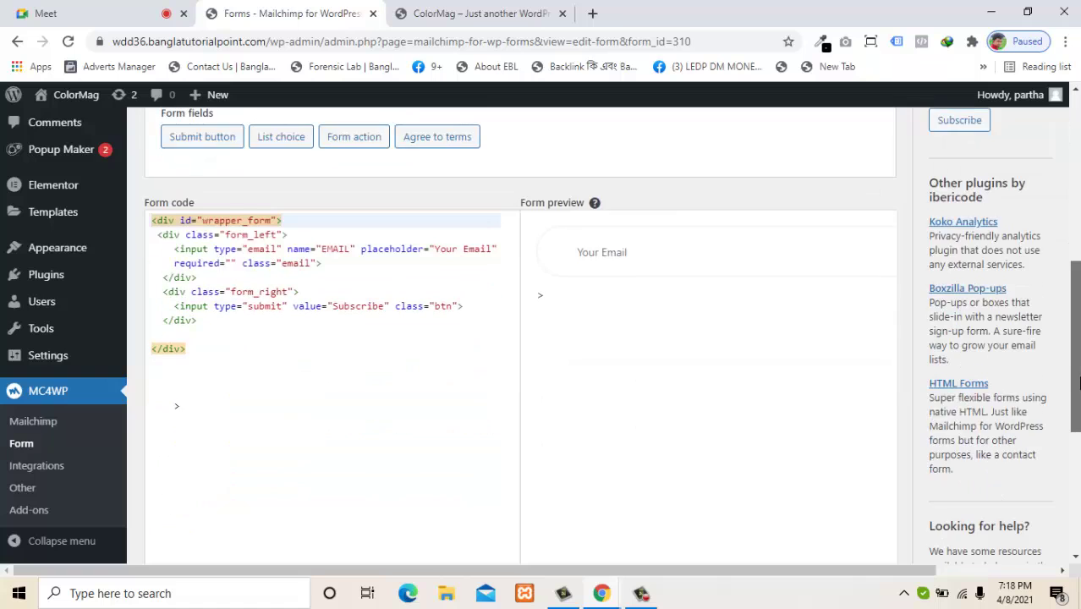
{"action": "left_click_drag", "start_coordinate": [1075, 360], "coordinate": [1059, 330]}
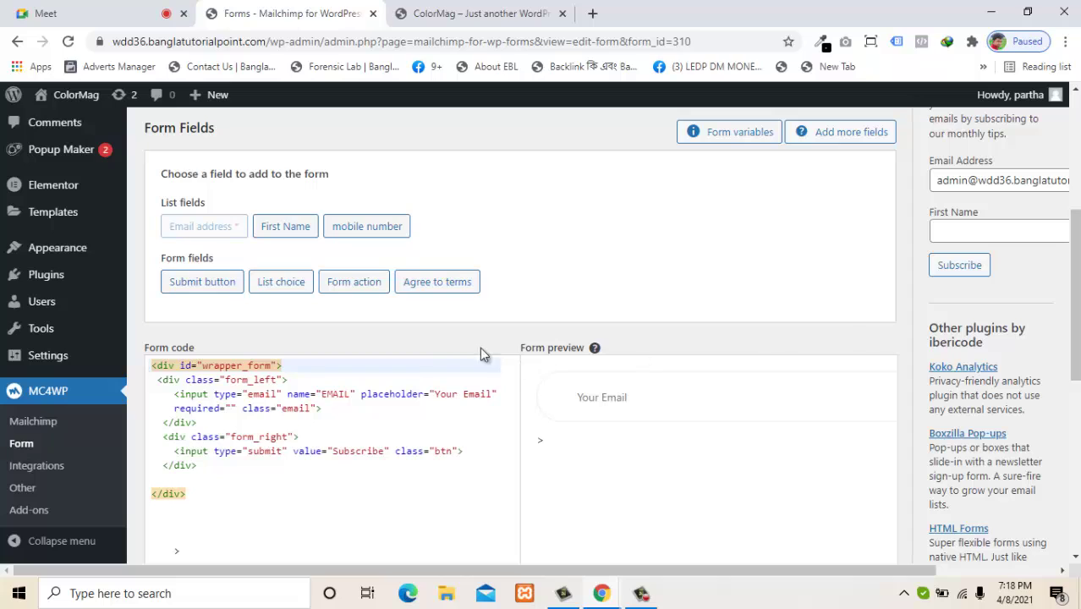
{"action": "left_click_drag", "start_coordinate": [174, 394], "coordinate": [323, 408]}
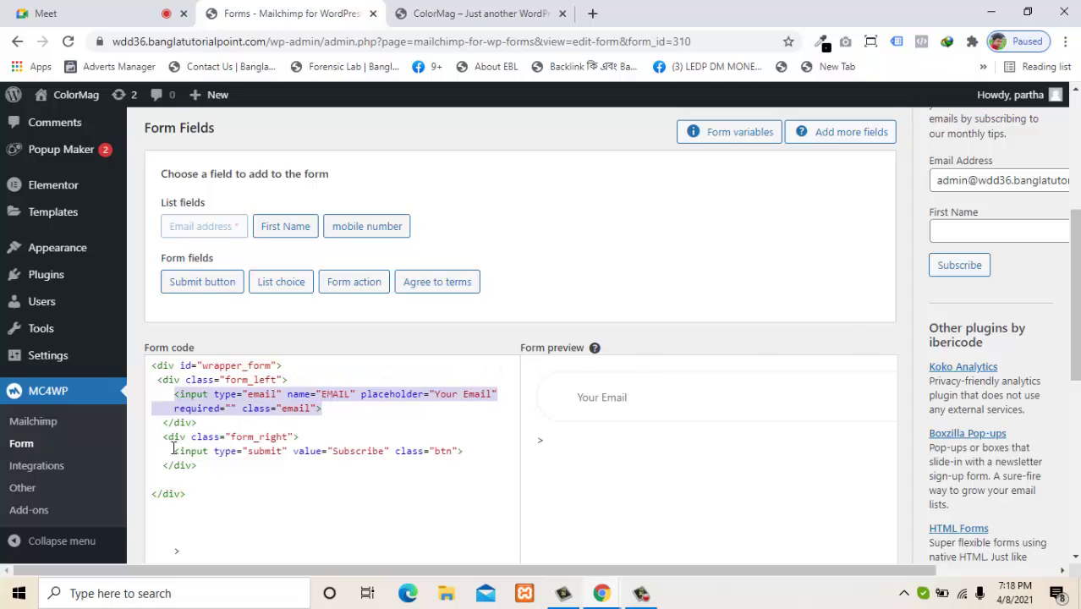
{"action": "left_click_drag", "start_coordinate": [174, 451], "coordinate": [459, 451]}
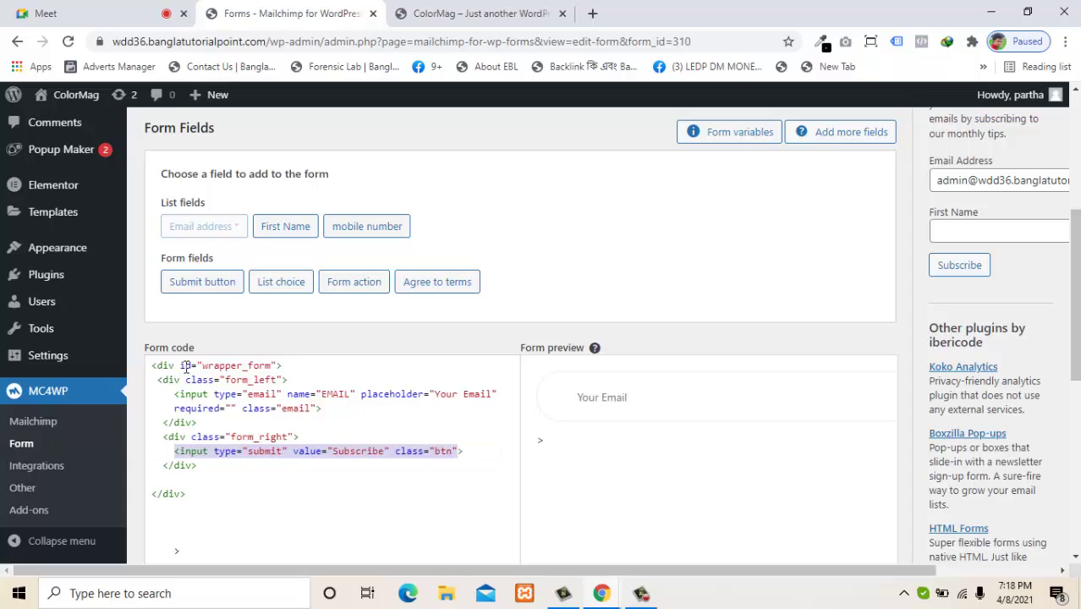
{"action": "left_click", "coordinate": [325, 484]}
{"action": "left_click_drag", "start_coordinate": [175, 395], "coordinate": [471, 462]}
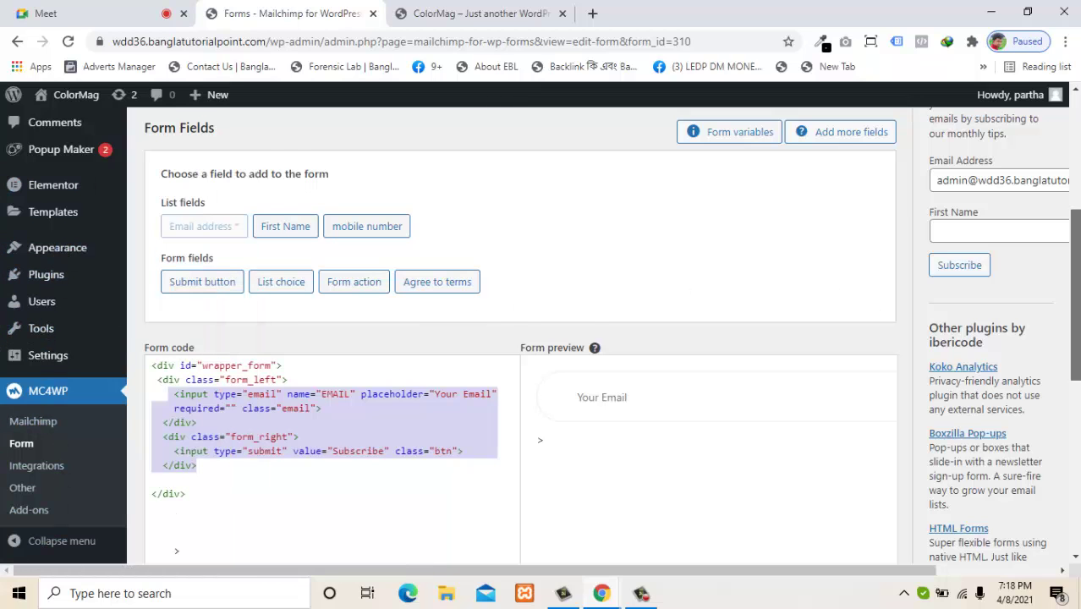
Open "demo popup 2" from the list of all popups for editing and bring its HTML content into view
{"action": "left_click_drag", "start_coordinate": [1074, 279], "coordinate": [1043, 142]}
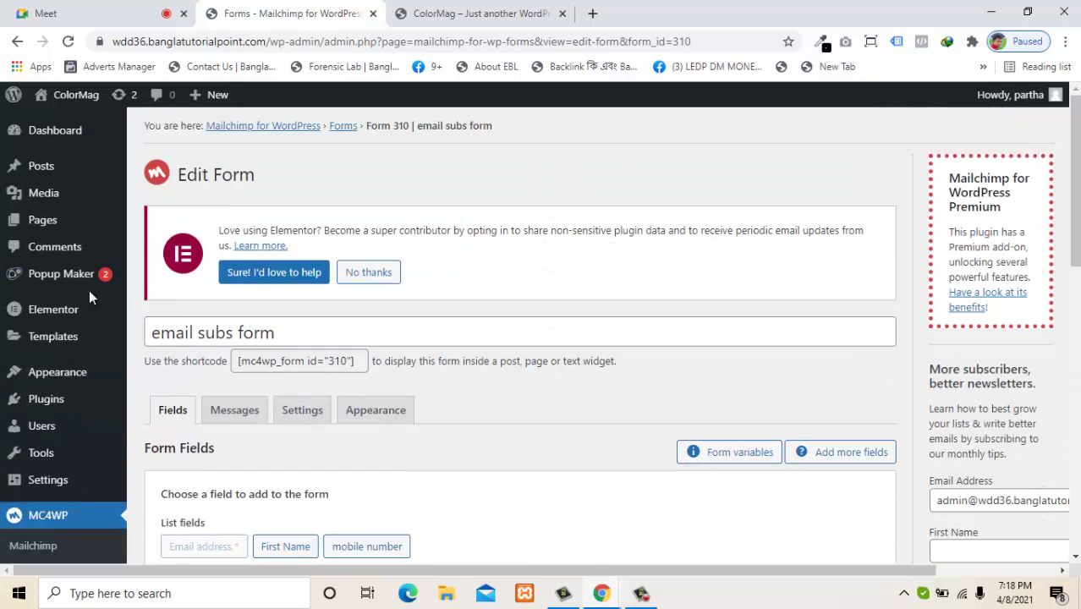
{"action": "mouse_move", "coordinate": [81, 275]}
{"action": "left_click", "coordinate": [163, 279]}
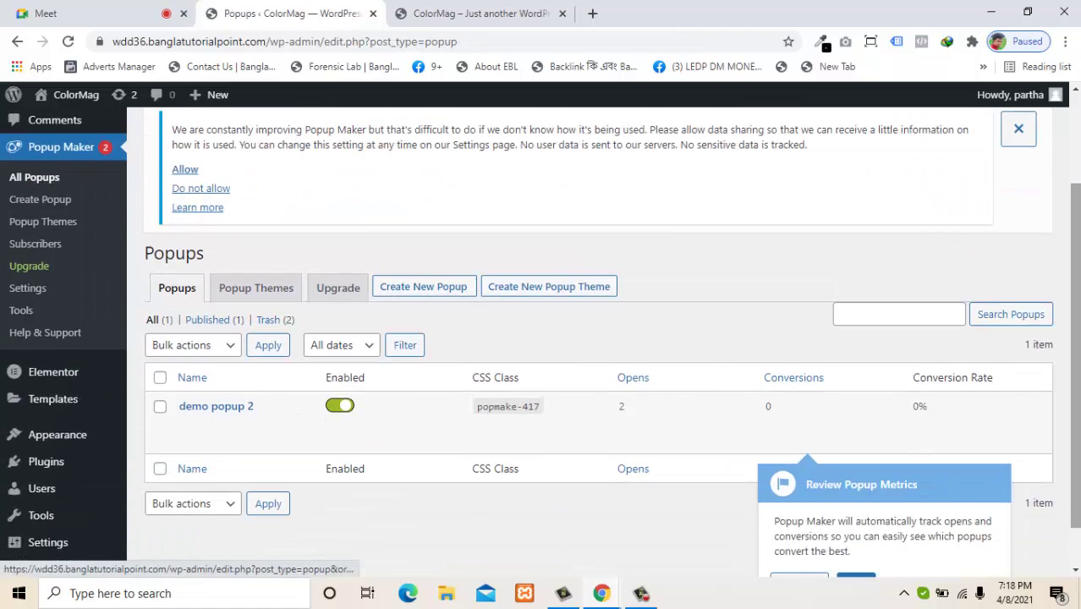
{"action": "scroll", "coordinate": [457, 440], "scroll_direction": "down", "scroll_amount": 2}
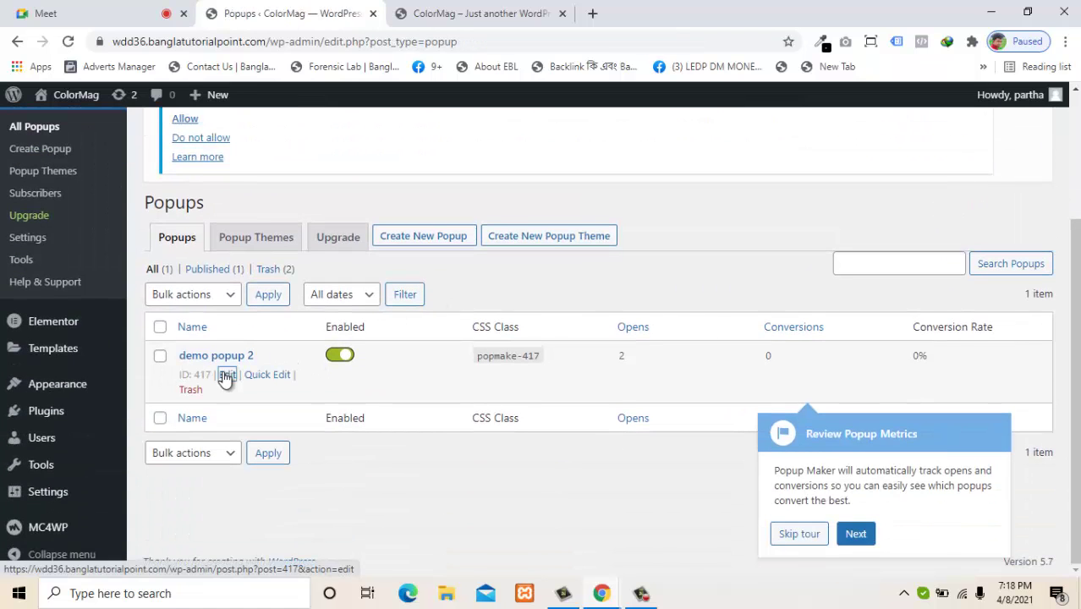
{"action": "left_click", "coordinate": [224, 374]}
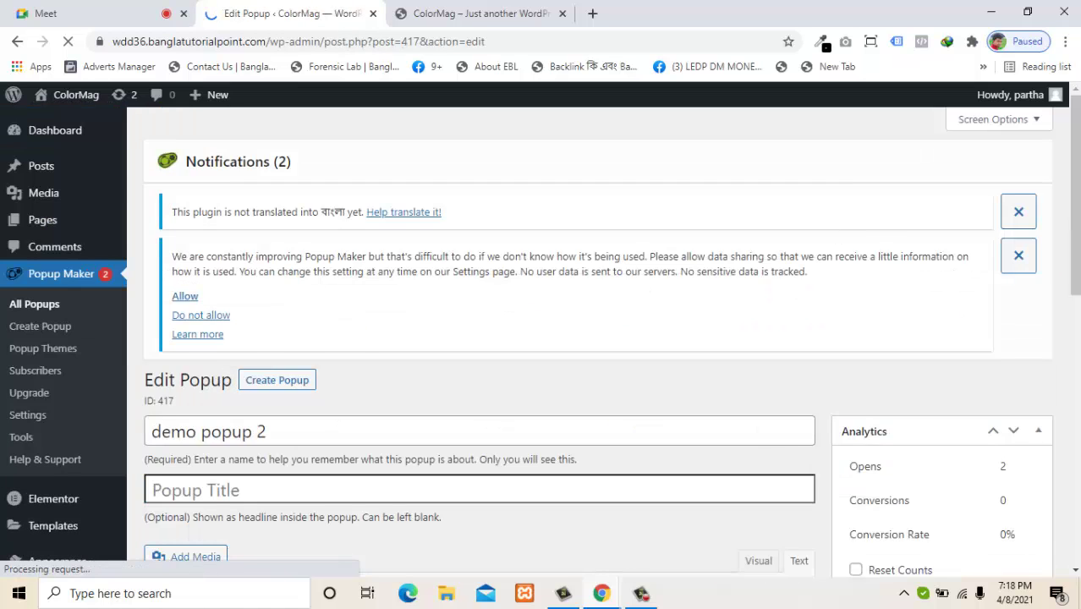
{"action": "scroll", "coordinate": [698, 286], "scroll_direction": "down", "scroll_amount": 3}
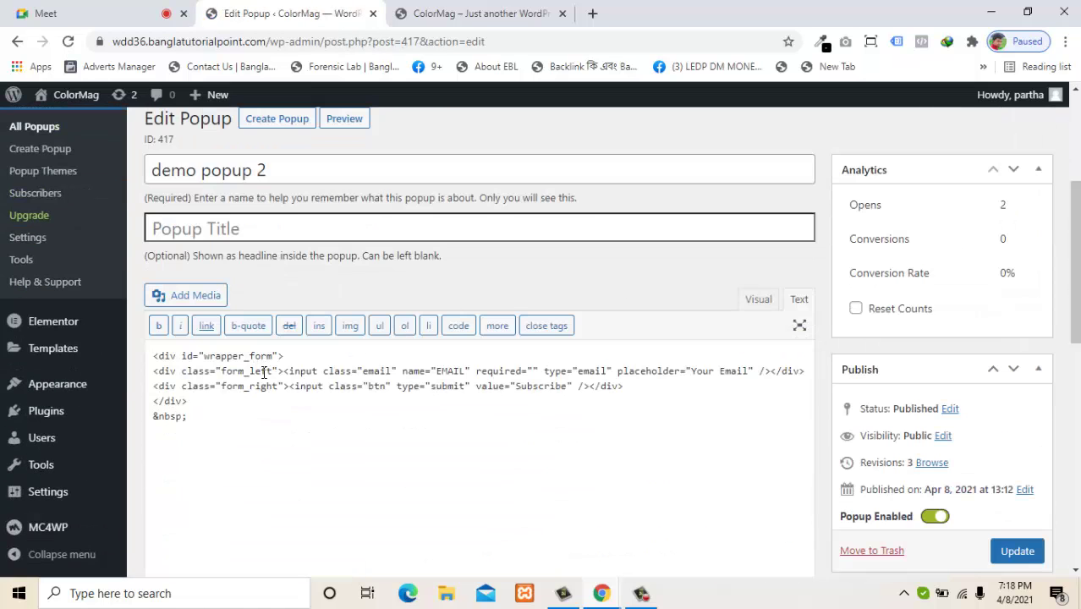
Delete the opening "form_left" and "form_right" div tags in front of the two input tags in the popup's HTML
{"action": "left_click_drag", "start_coordinate": [283, 373], "coordinate": [155, 378]}
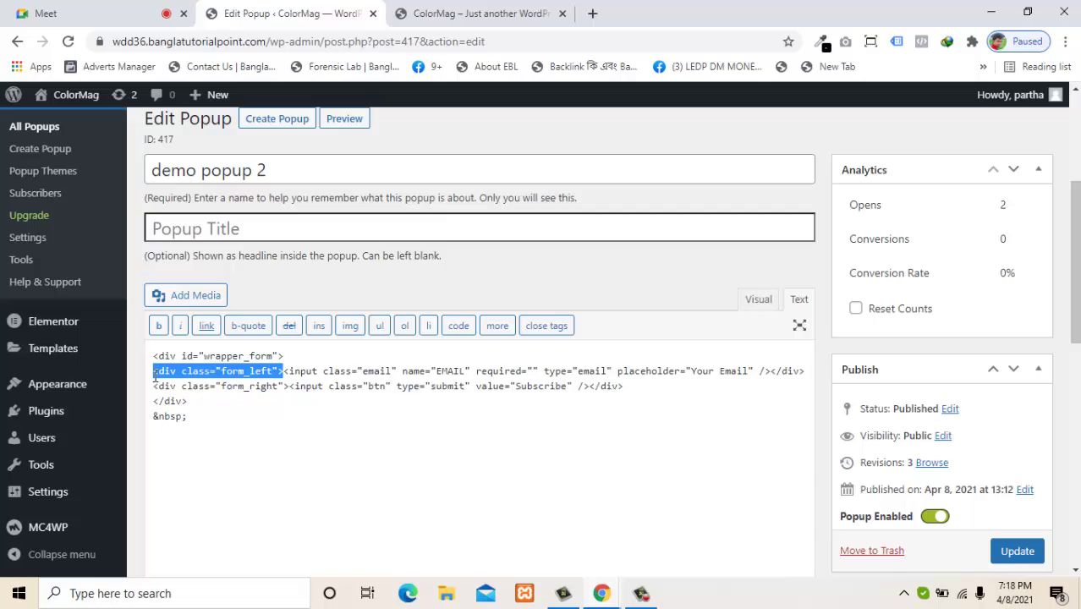
{"action": "key", "text": "BackSpace"}
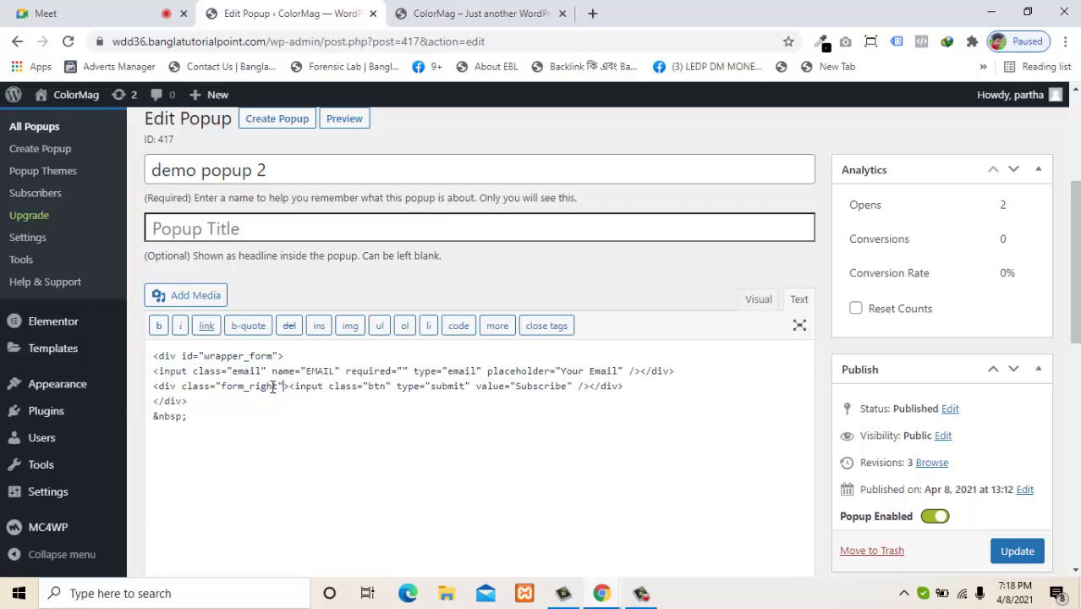
{"action": "left_click_drag", "start_coordinate": [284, 386], "coordinate": [133, 398]}
{"action": "key", "text": "BackSpace"}
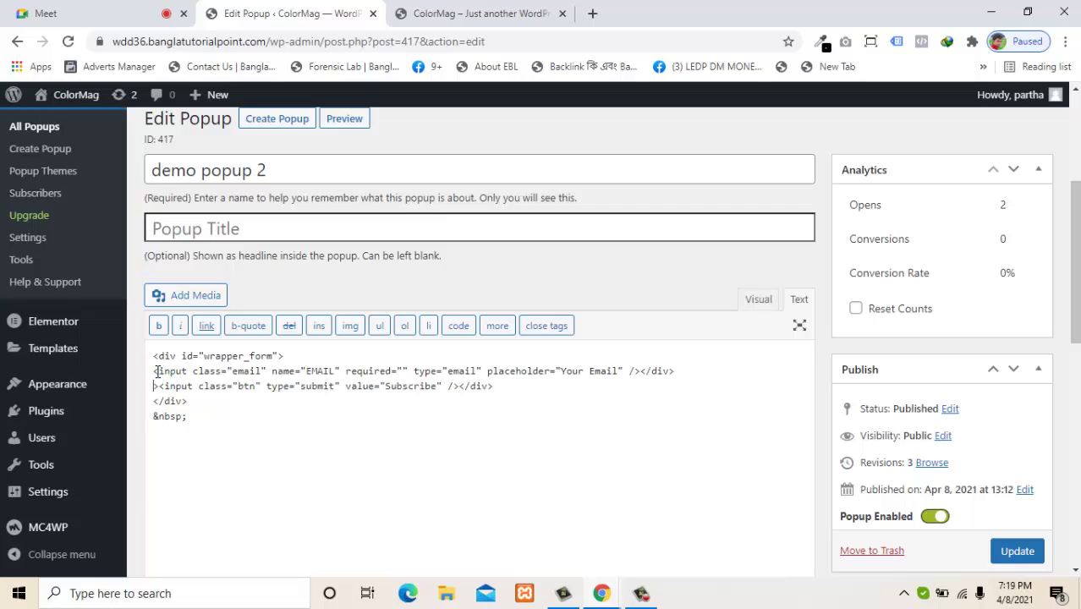
{"action": "key", "text": "BackSpace"}
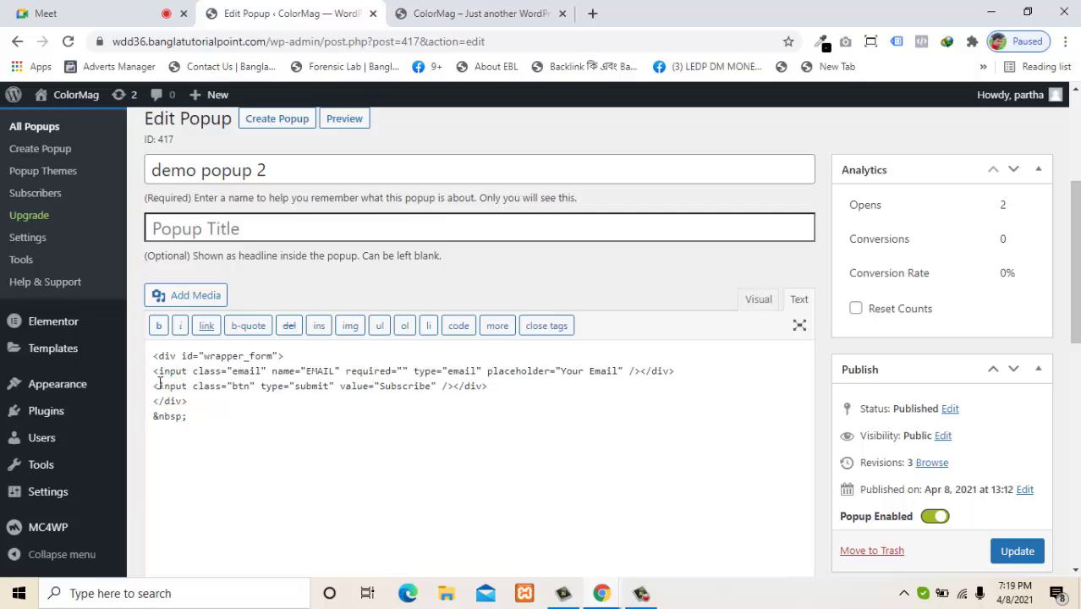
Replace the popup's entire HTML content with only its email and submit input lines, dropping the "wrapper_form" div
{"action": "left_click_drag", "start_coordinate": [154, 372], "coordinate": [530, 390]}
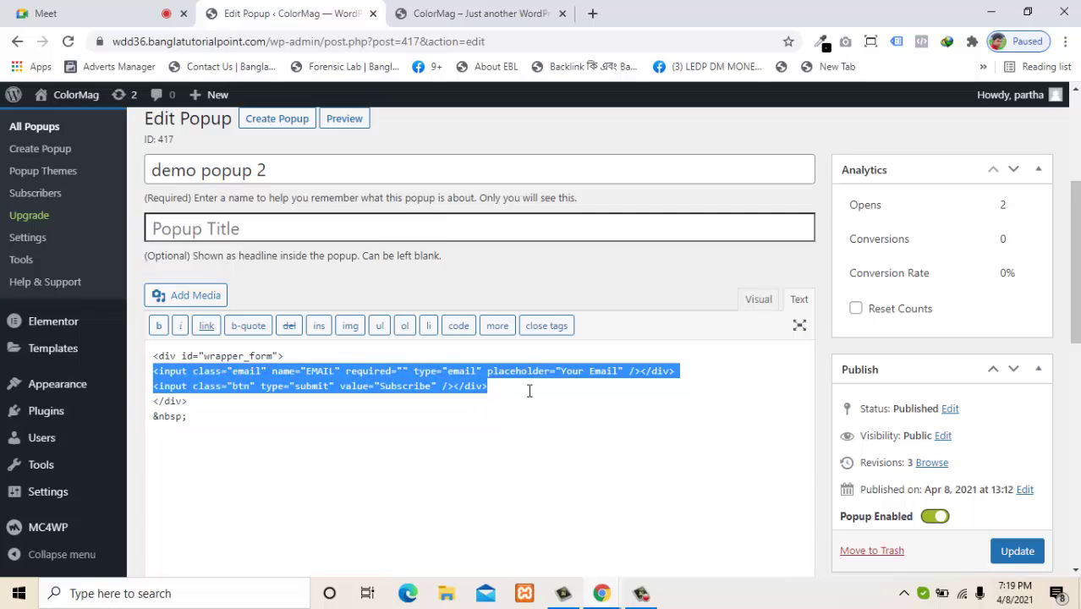
{"action": "key", "text": "ctrl+x"}
{"action": "key", "text": "ctrl+a"}
{"action": "key", "text": "BackSpace"}
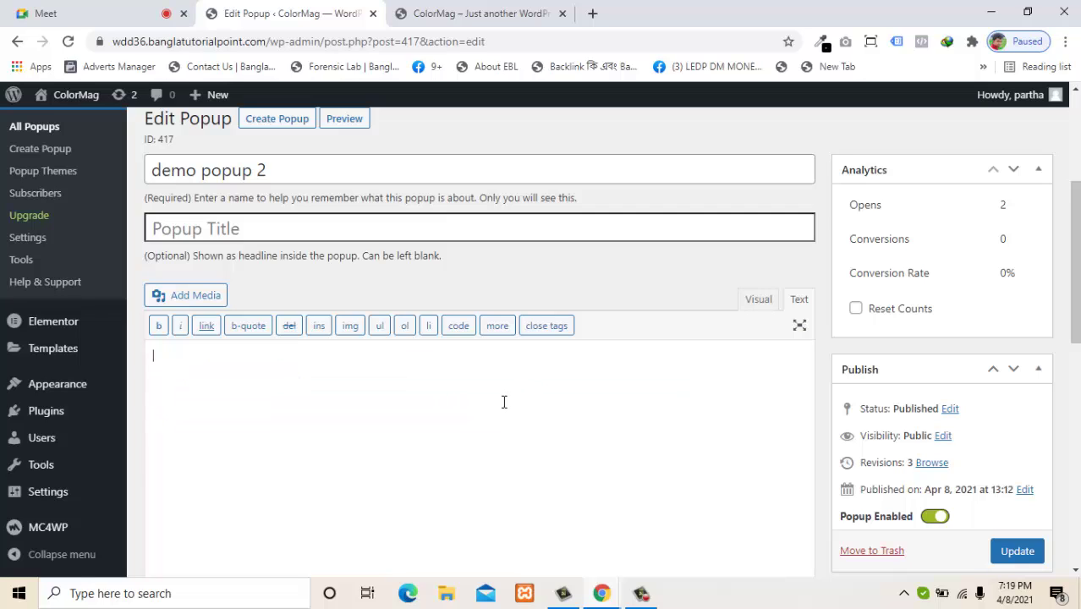
{"action": "key", "text": "ctrl+v"}
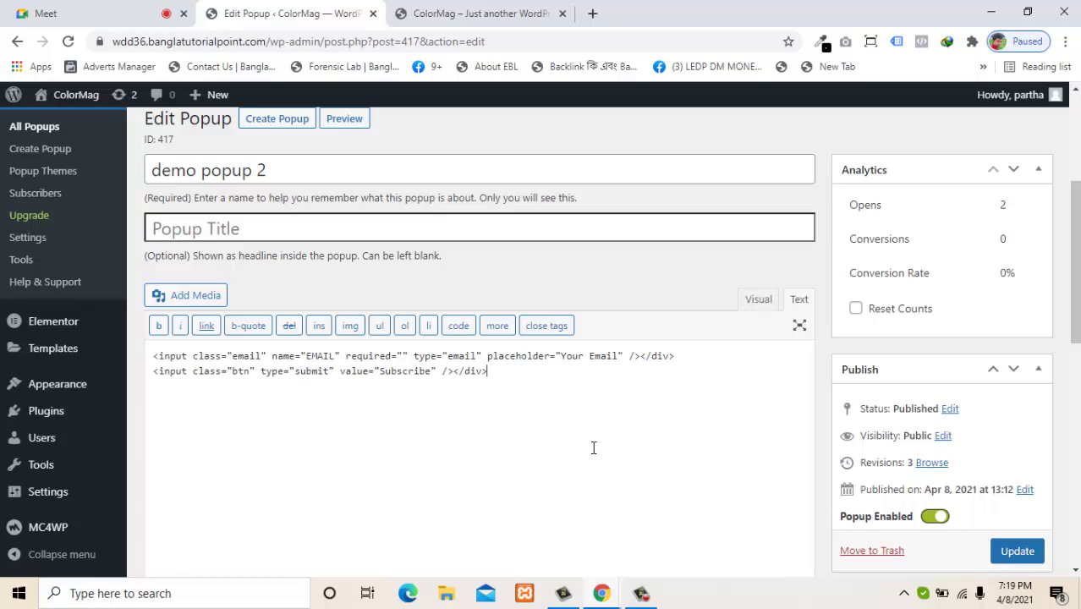
Remove the self-closing slash from the submit input tag and update the popup
{"action": "left_click", "coordinate": [450, 372]}
{"action": "key", "text": "BackSpace"}
{"action": "key", "text": "BackSpace"}
{"action": "left_click", "coordinate": [1013, 551]}
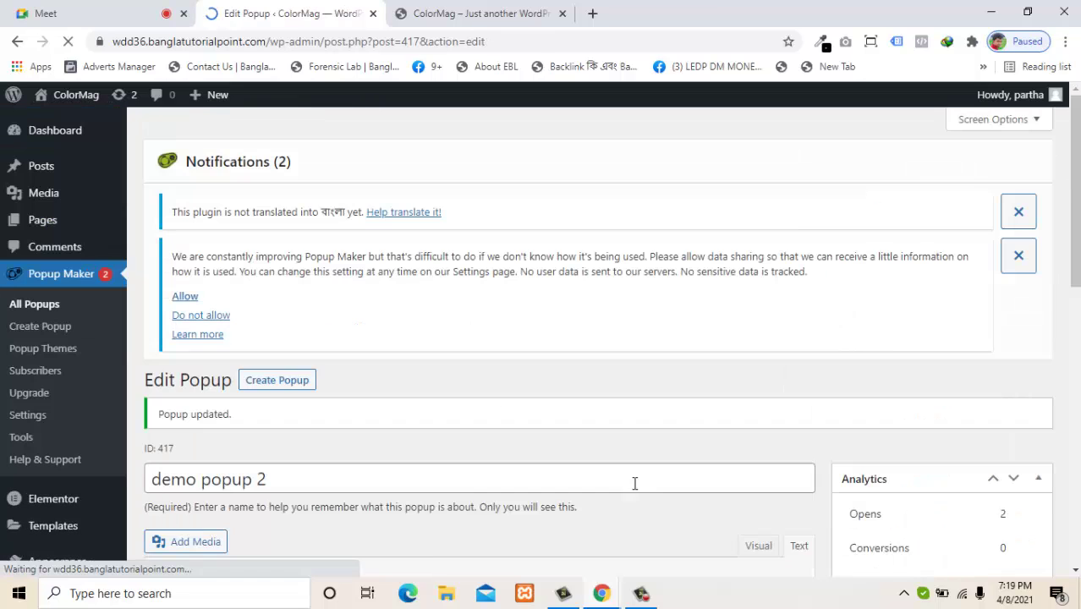
Reload the site in the incognito window to test the popup, and review the two input lines in the popup editor
{"action": "mouse_move", "coordinate": [618, 598]}
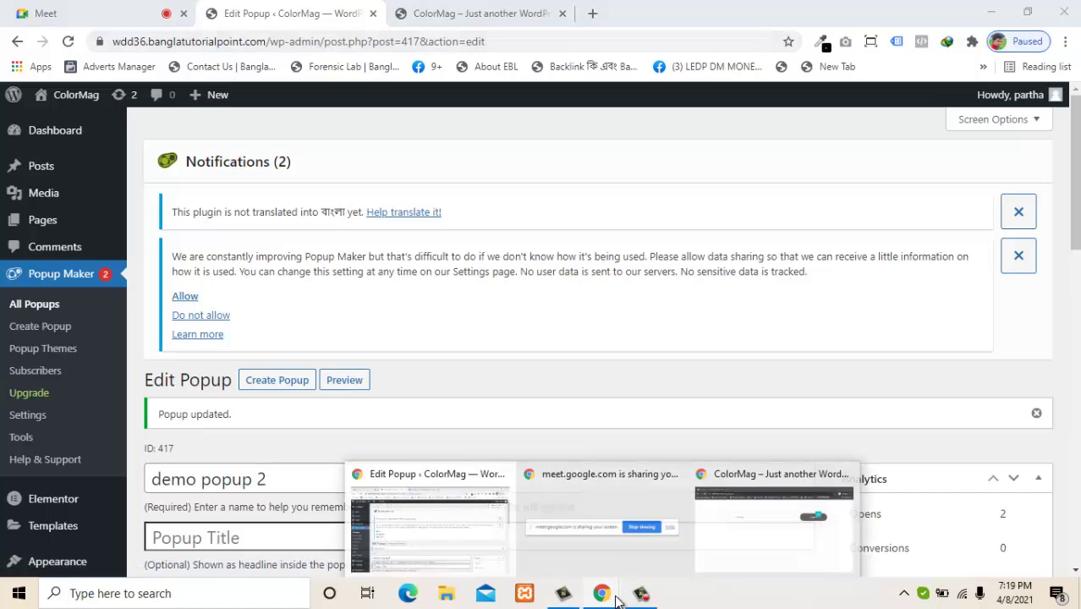
{"action": "left_click", "coordinate": [771, 517]}
{"action": "key", "text": "F5"}
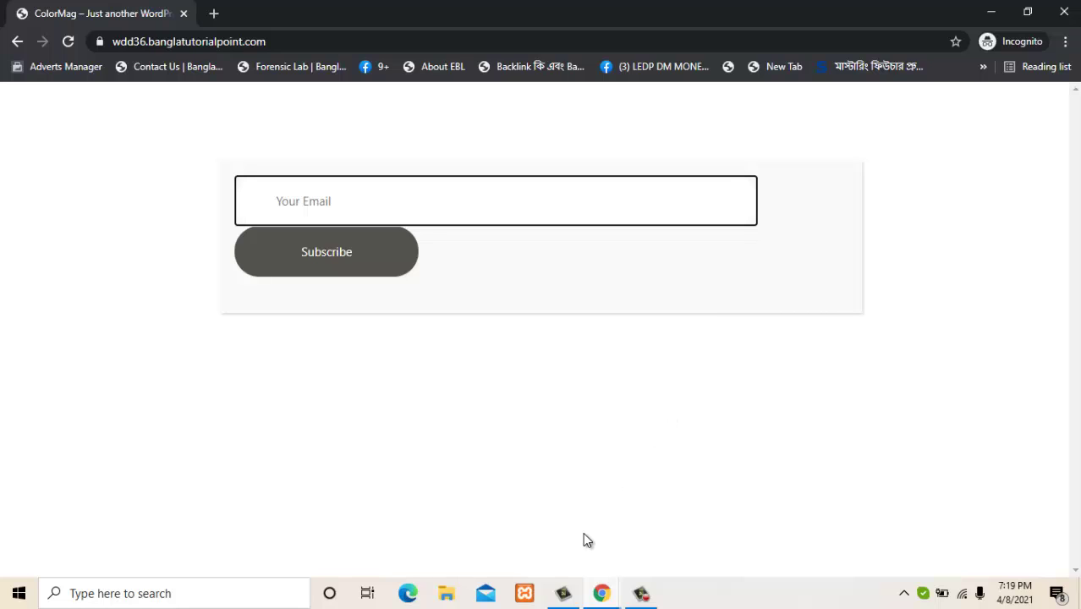
{"action": "left_click", "coordinate": [601, 592]}
{"action": "left_click", "coordinate": [452, 546]}
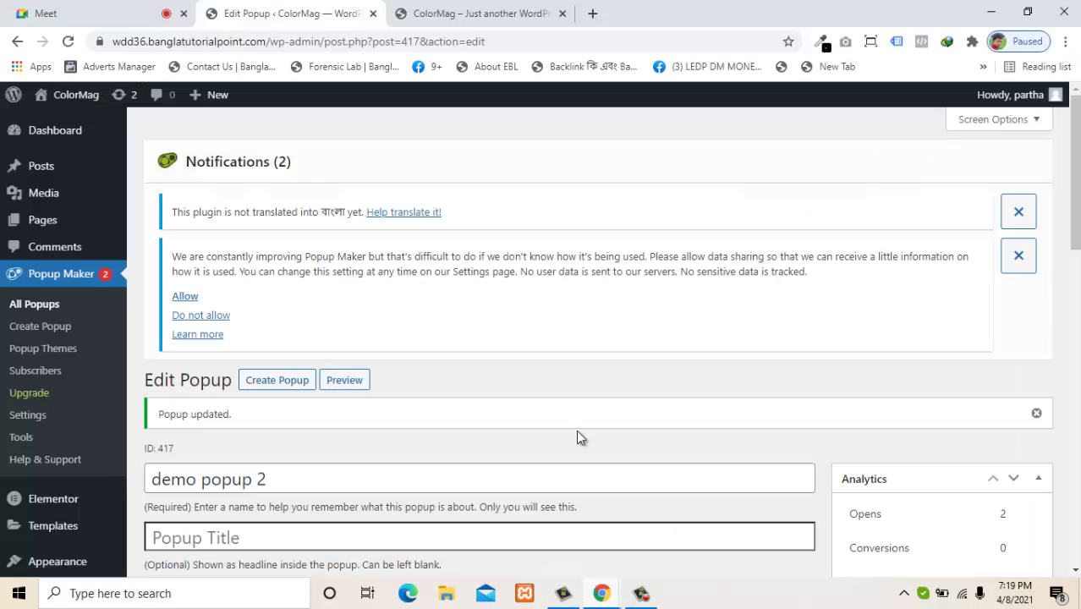
{"action": "left_click_drag", "start_coordinate": [1071, 216], "coordinate": [1071, 294]}
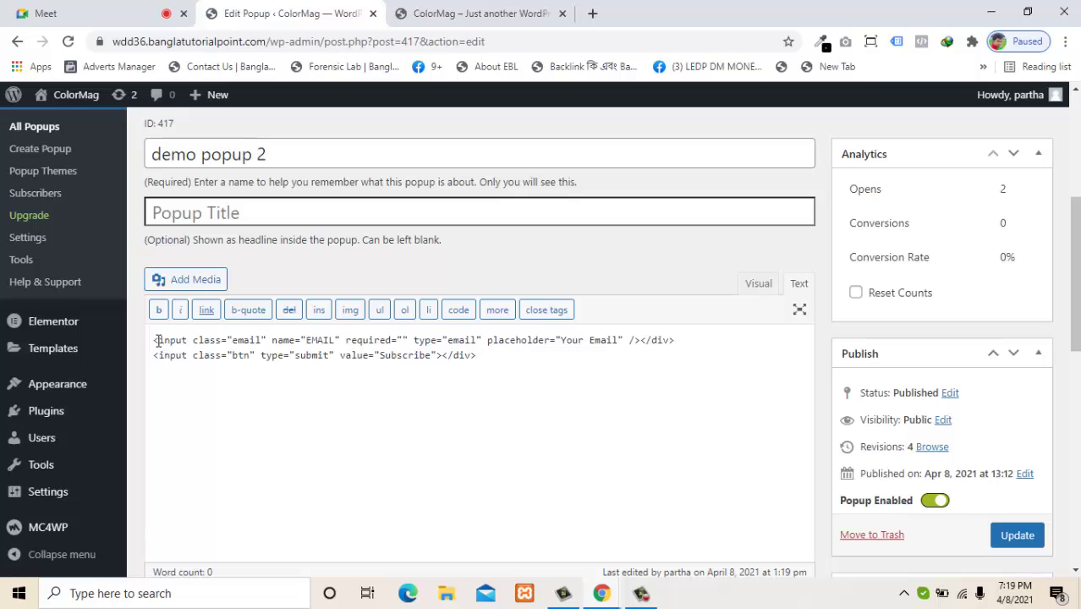
{"action": "left_click_drag", "start_coordinate": [154, 339], "coordinate": [512, 352]}
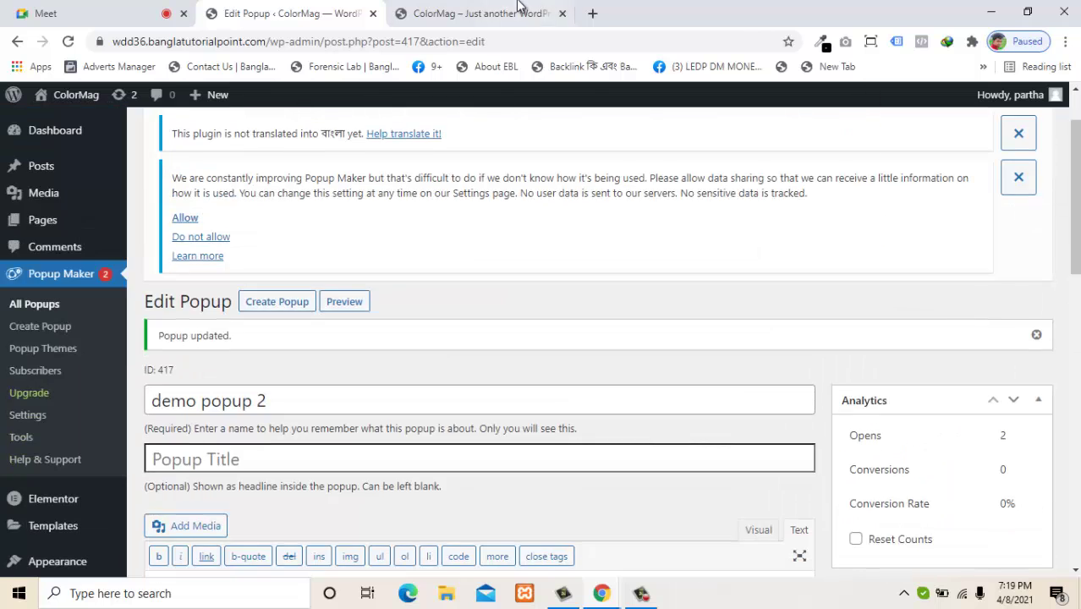
Check the home page's embedded subscription form and reload the incognito page to view the popup form again
{"action": "left_click", "coordinate": [465, 13]}
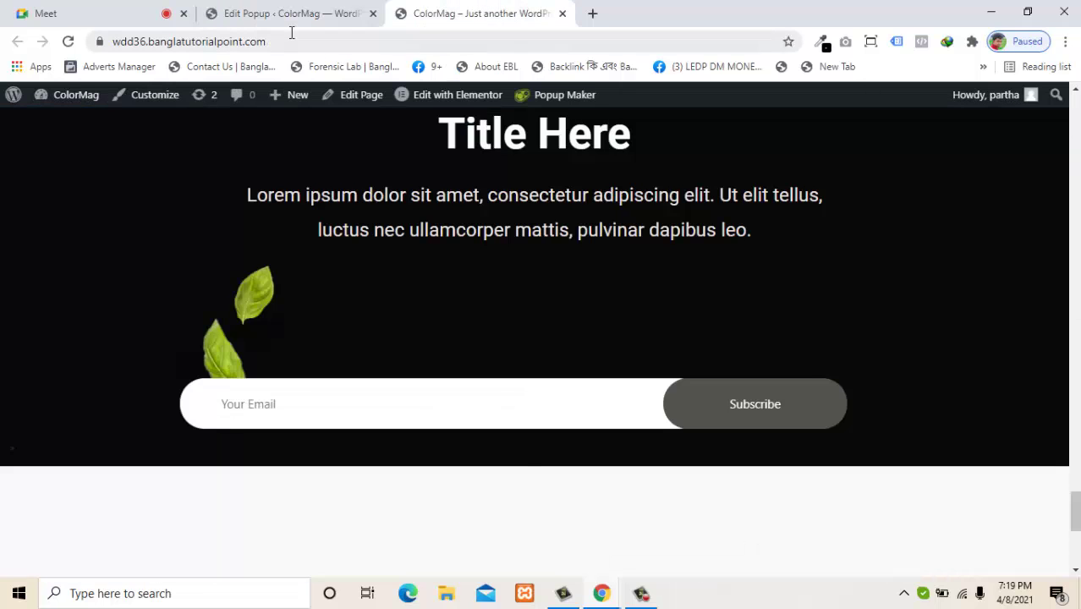
{"action": "mouse_move", "coordinate": [606, 599]}
{"action": "left_click", "coordinate": [740, 530]}
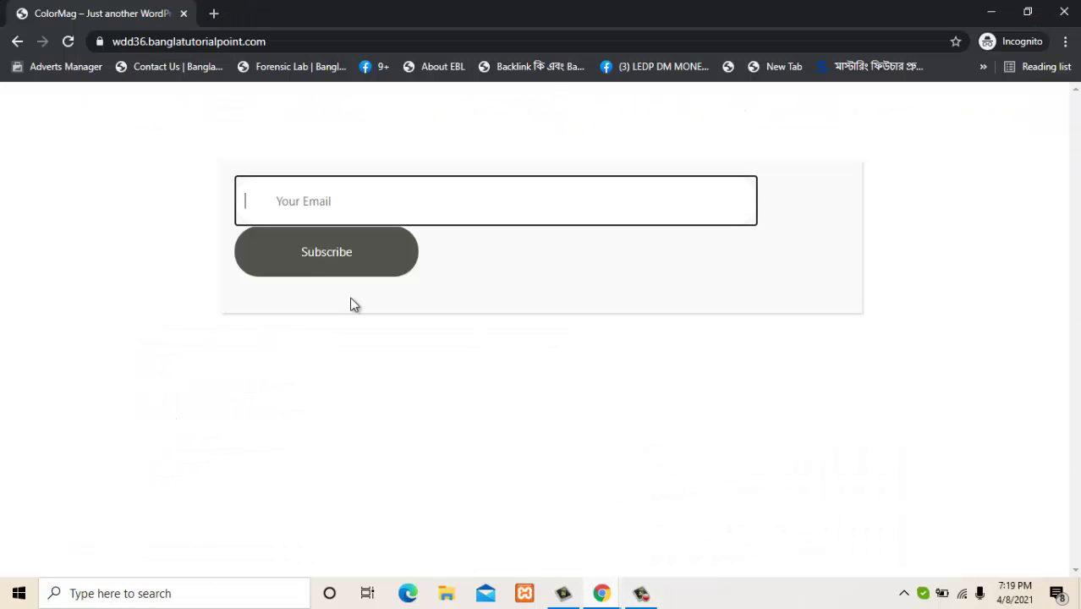
{"action": "left_click", "coordinate": [68, 42]}
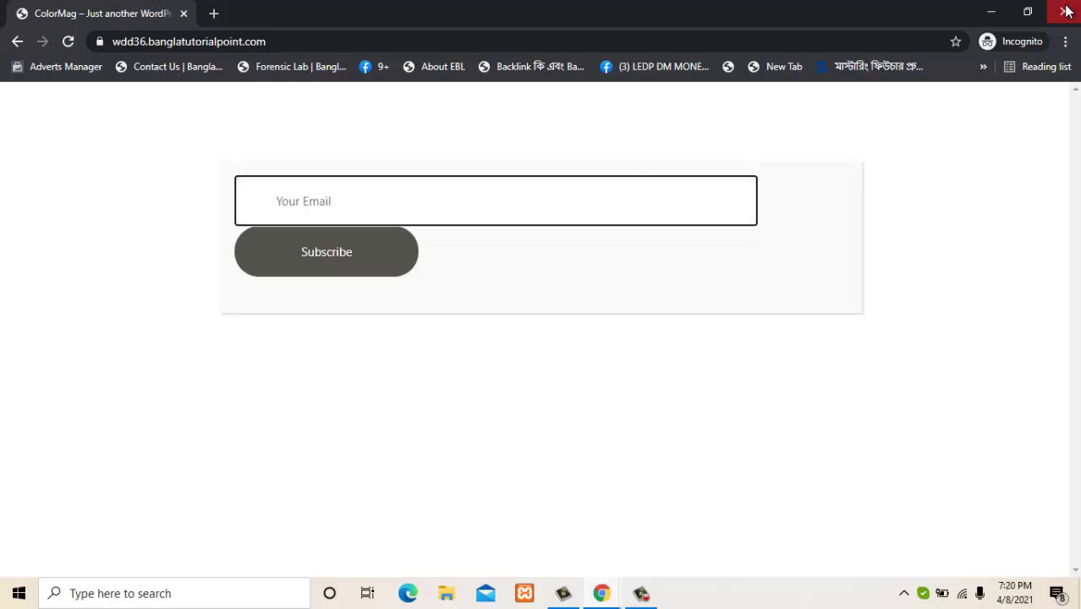
Close the incognito window and return from the popup editor to the list of all popups
{"action": "left_click", "coordinate": [1066, 10]}
{"action": "left_click", "coordinate": [265, 11]}
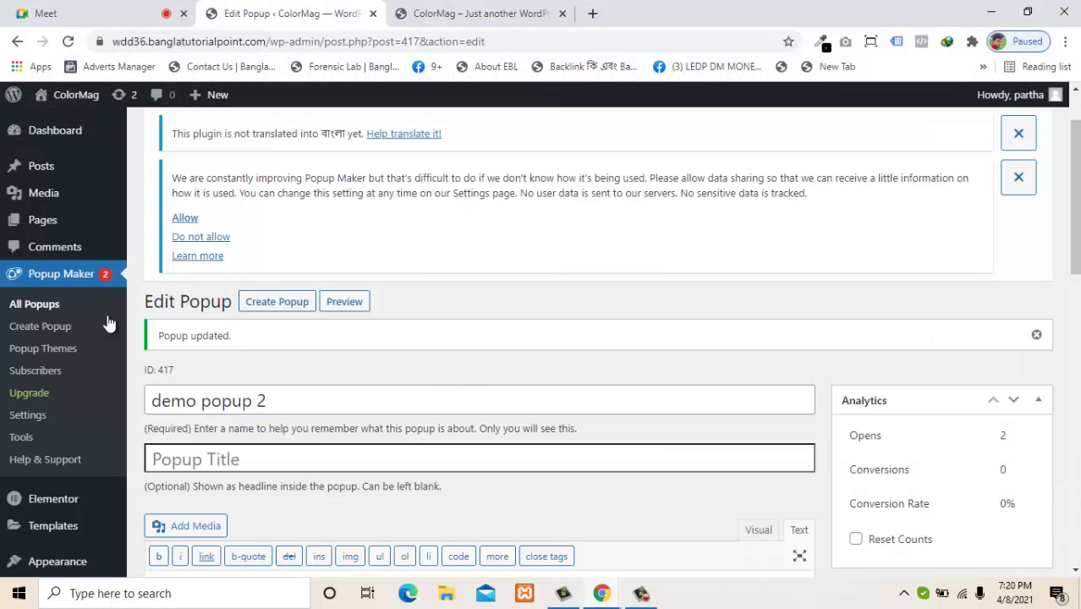
{"action": "left_click", "coordinate": [49, 306]}
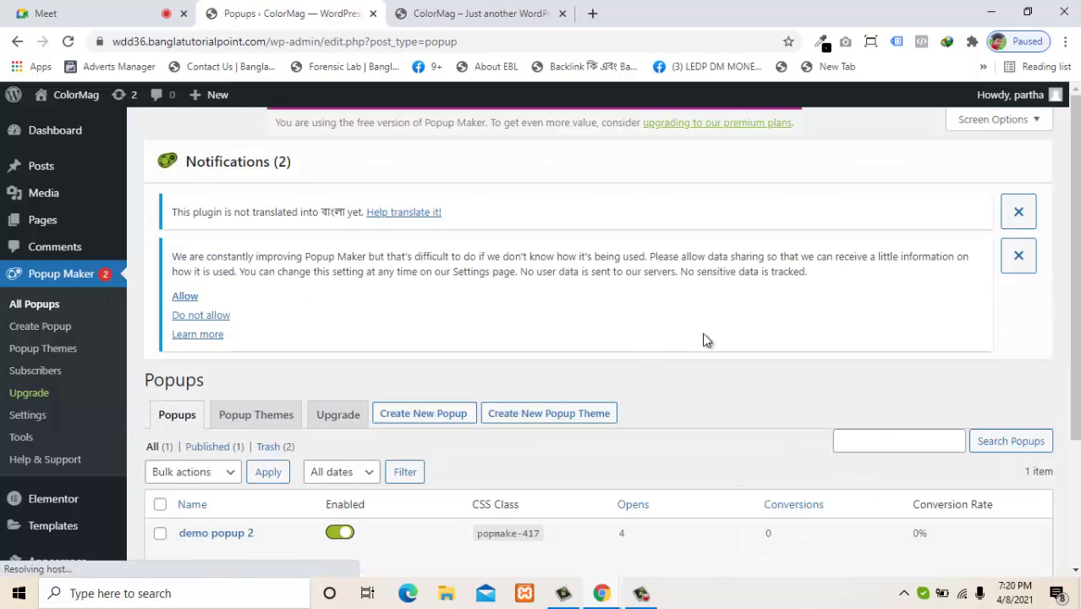